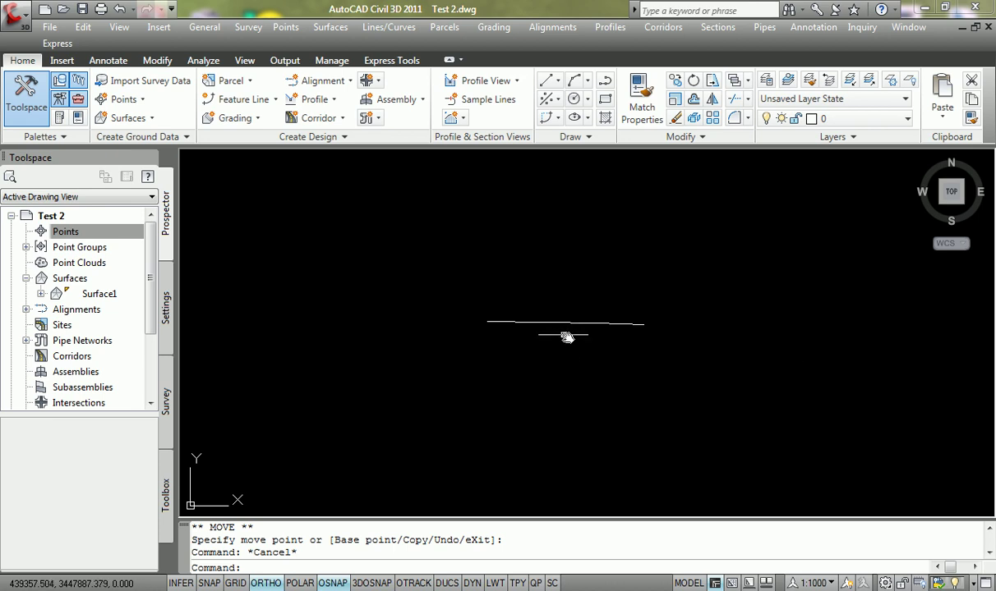
Step: Examine the two connected line segments in the drawing, checking where each starts and ends
scroll(525, 308, "up", 3)
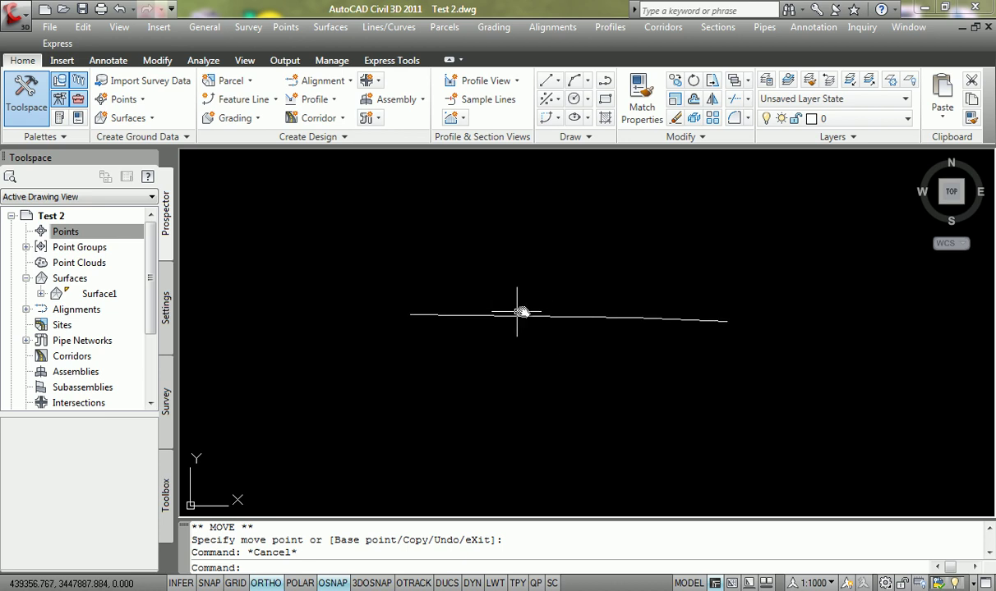
middle_click_drag(557, 308, 565, 318)
scroll(565, 316, "up", 2)
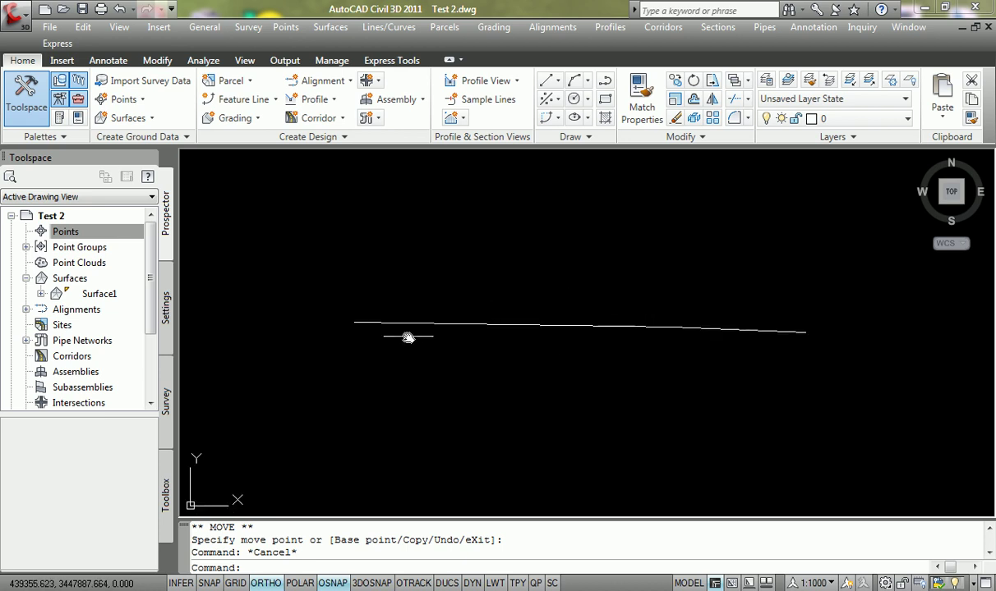
left_click(417, 325)
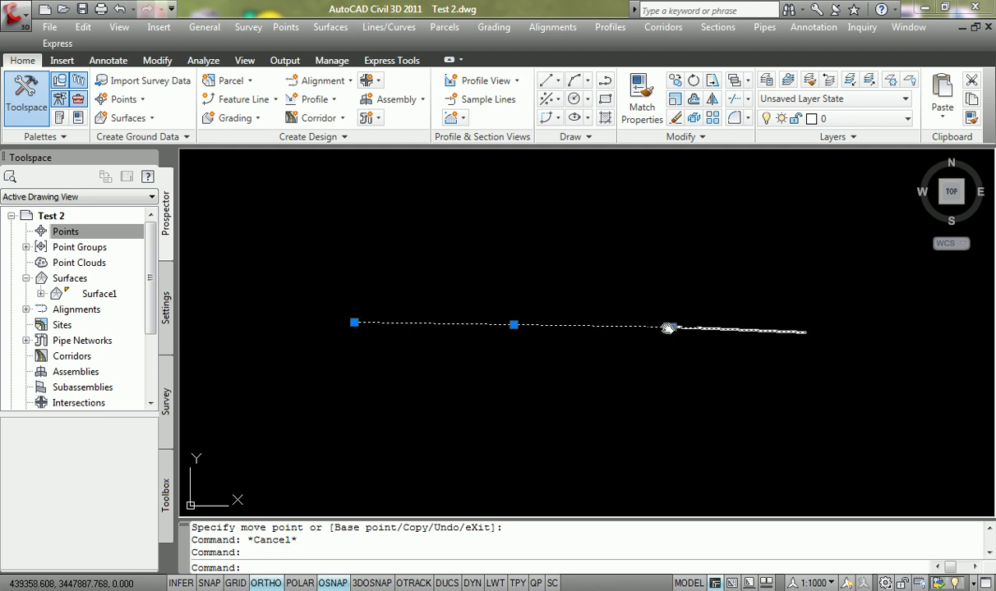
scroll(706, 329, "down", 2)
scroll(664, 316, "up", 4)
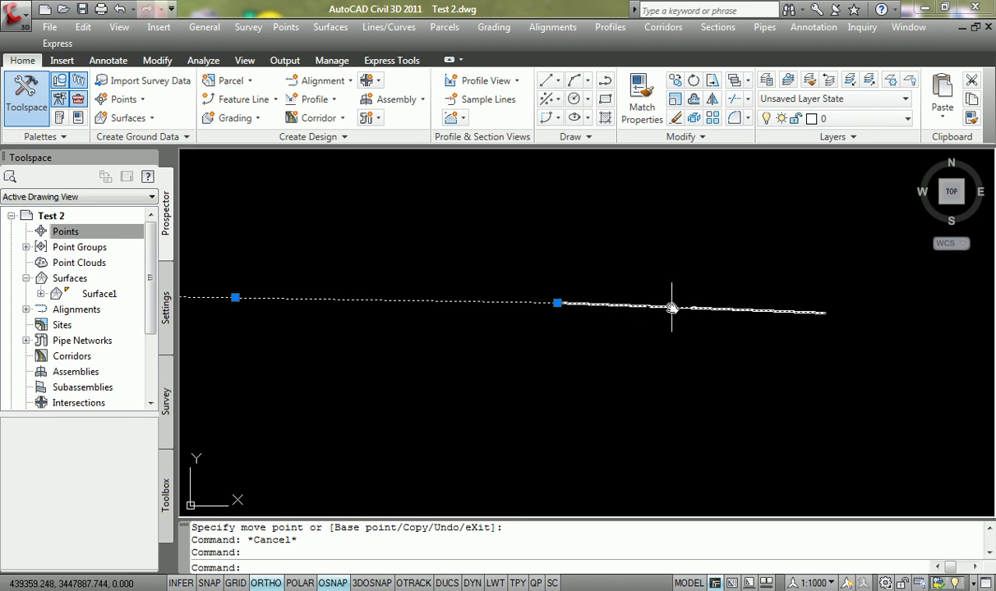
left_click(816, 313)
scroll(815, 313, "down", 2)
middle_click_drag(667, 312, 702, 322)
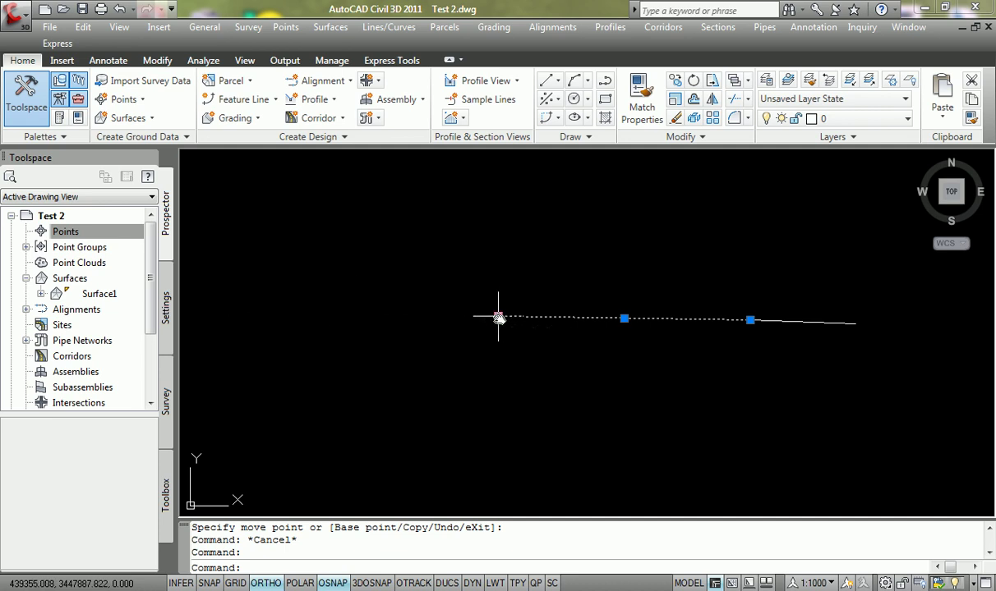
key("Escape")
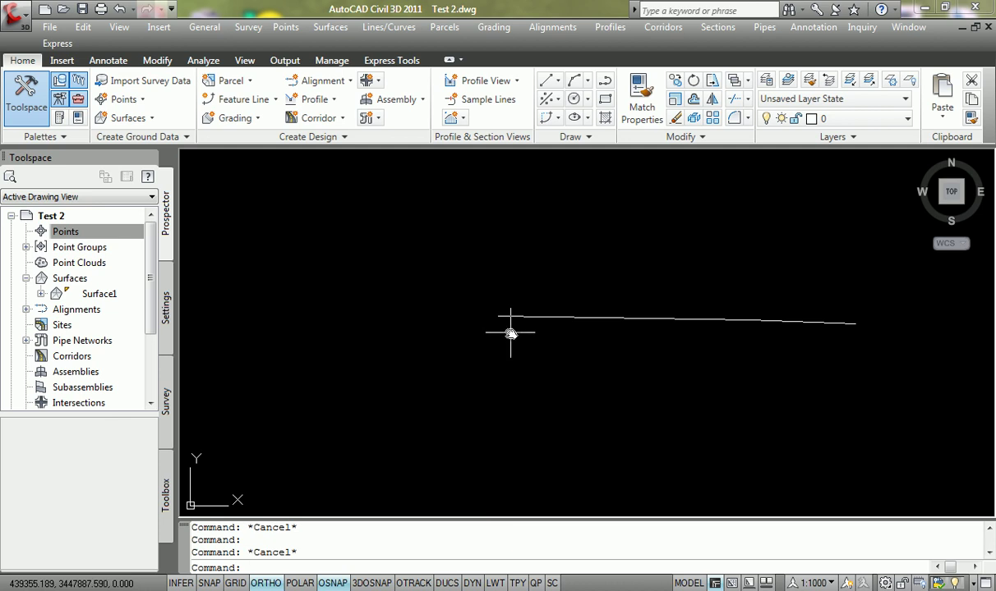
Step: Create an assembly with the Basic style and All Codes code set, placing its baseline just west of the line segments
left_click(667, 32)
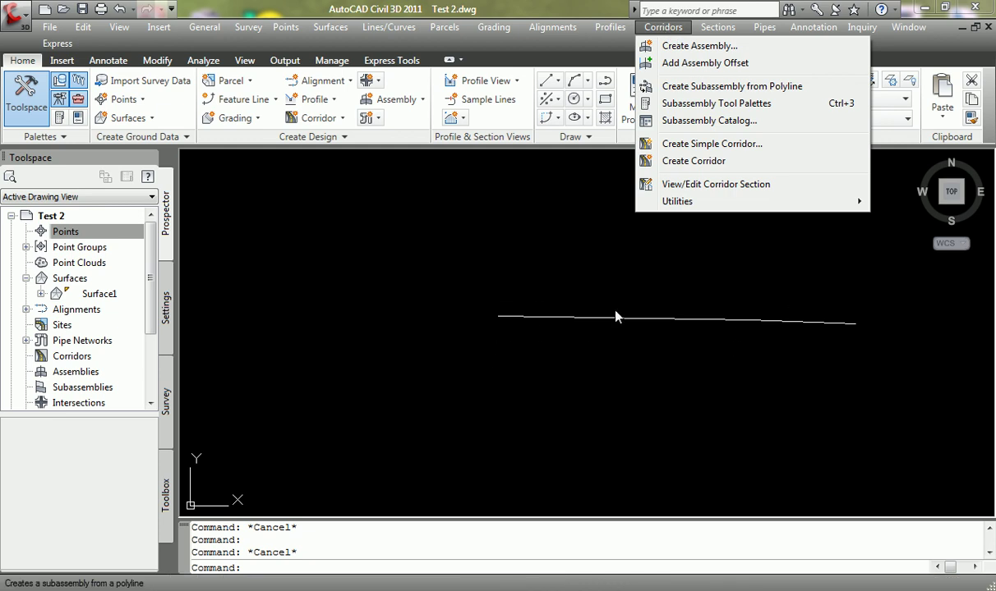
left_click(699, 46)
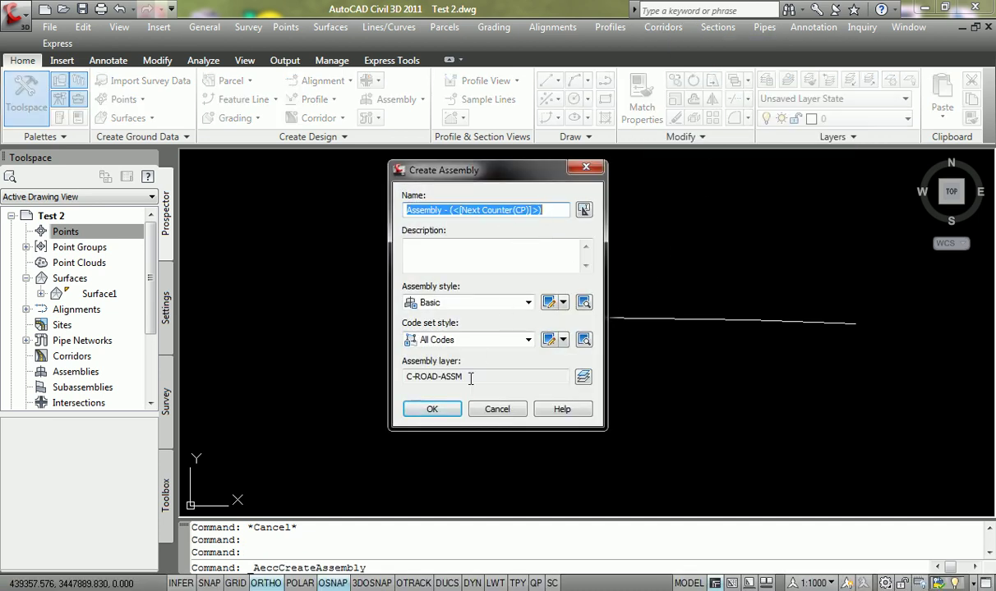
left_click(432, 409)
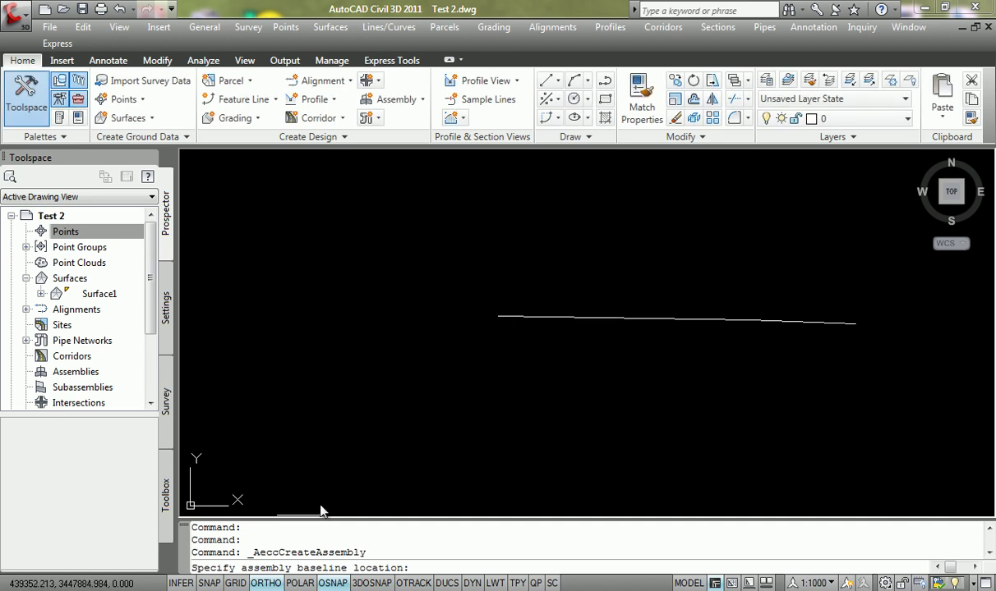
scroll(185, 152, "down", 4)
middle_click_drag(269, 215, 490, 263)
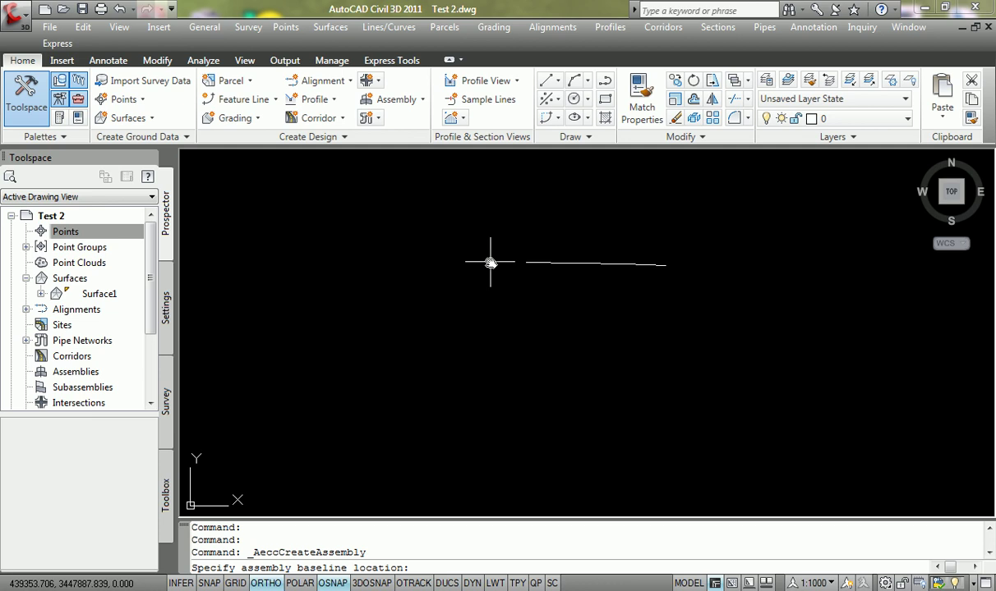
left_click(485, 264)
scroll(649, 370, "down", 2)
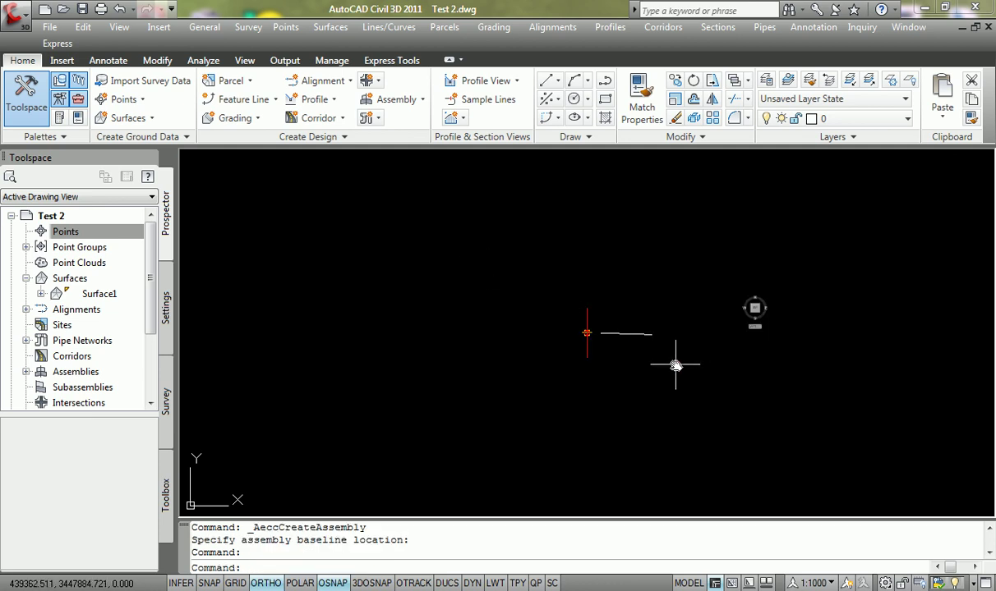
scroll(595, 334, "up", 6)
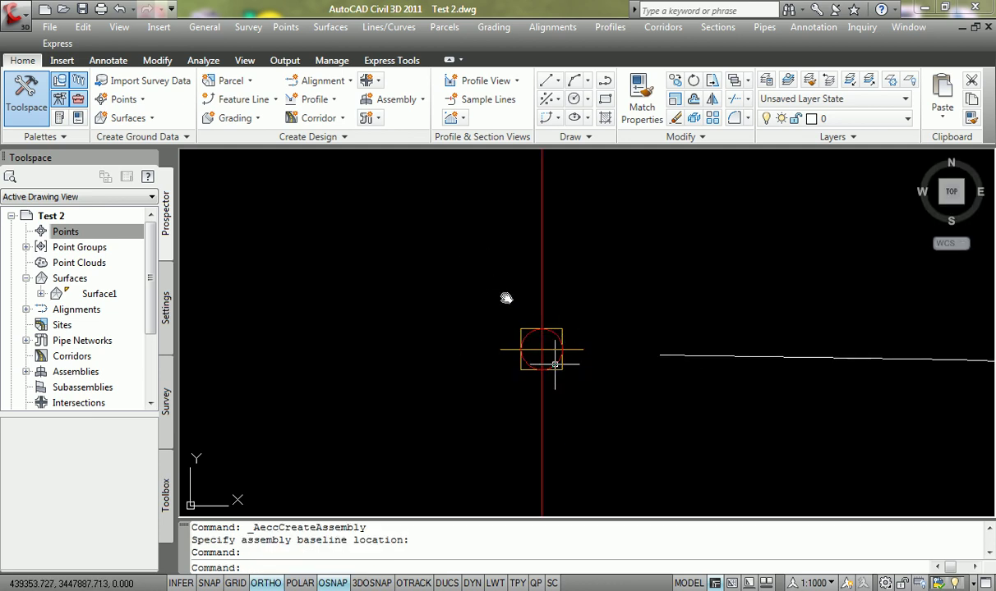
scroll(520, 350, "down", 3)
middle_click_drag(493, 316, 461, 312)
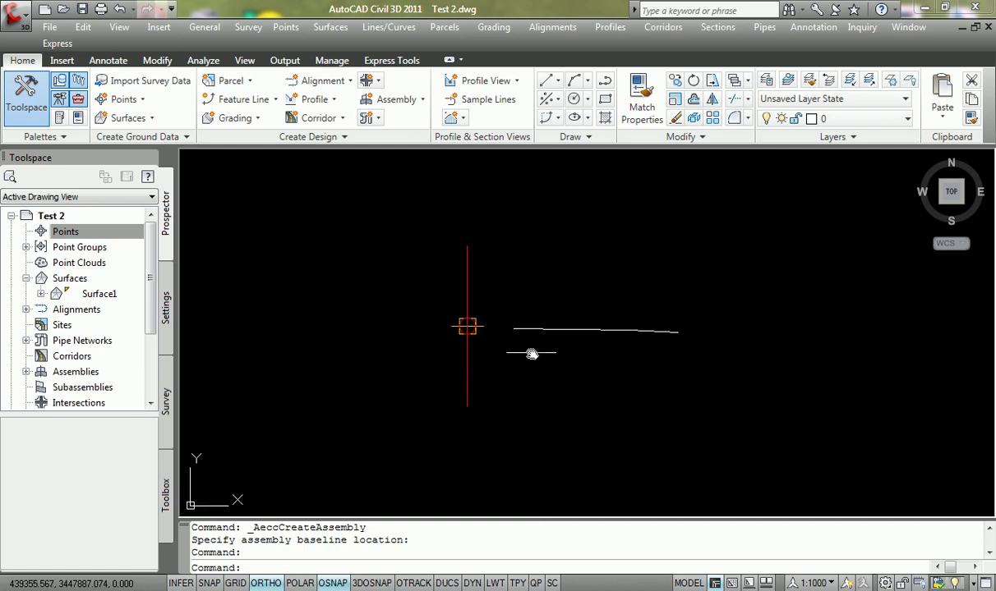
scroll(511, 347, "up", 2)
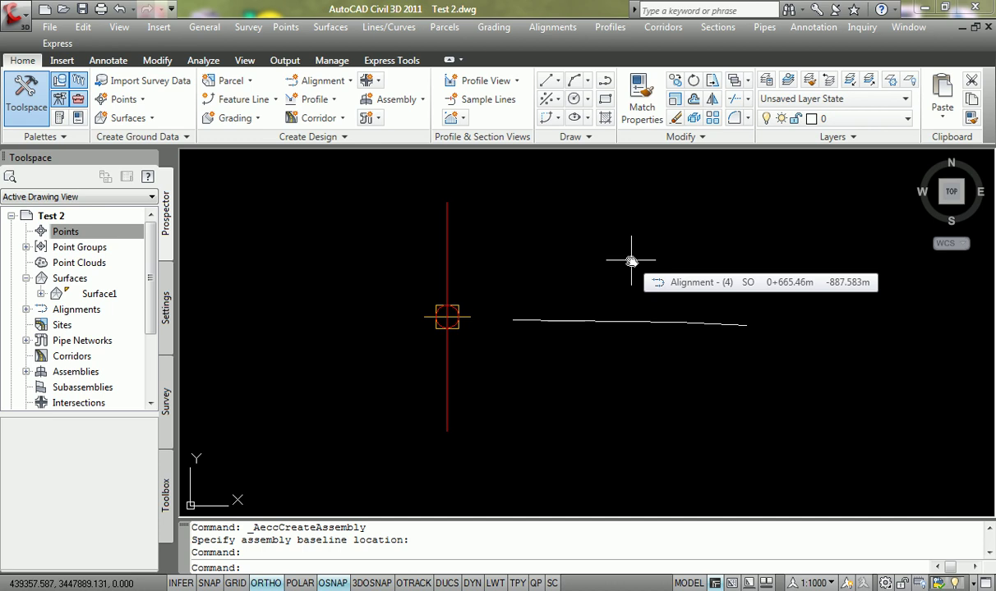
left_click(656, 322)
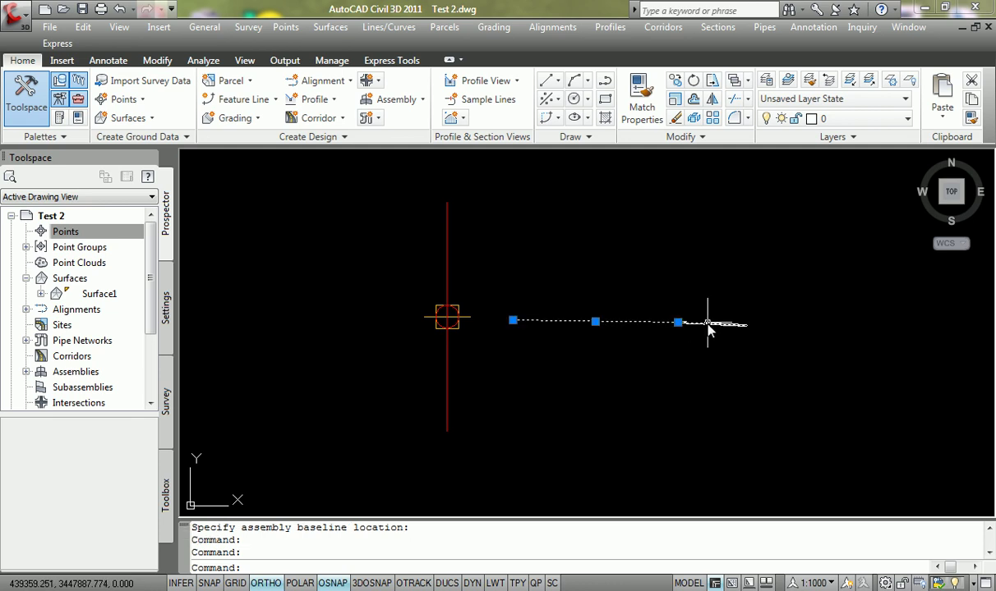
key("Escape")
left_click(658, 322)
key("Escape")
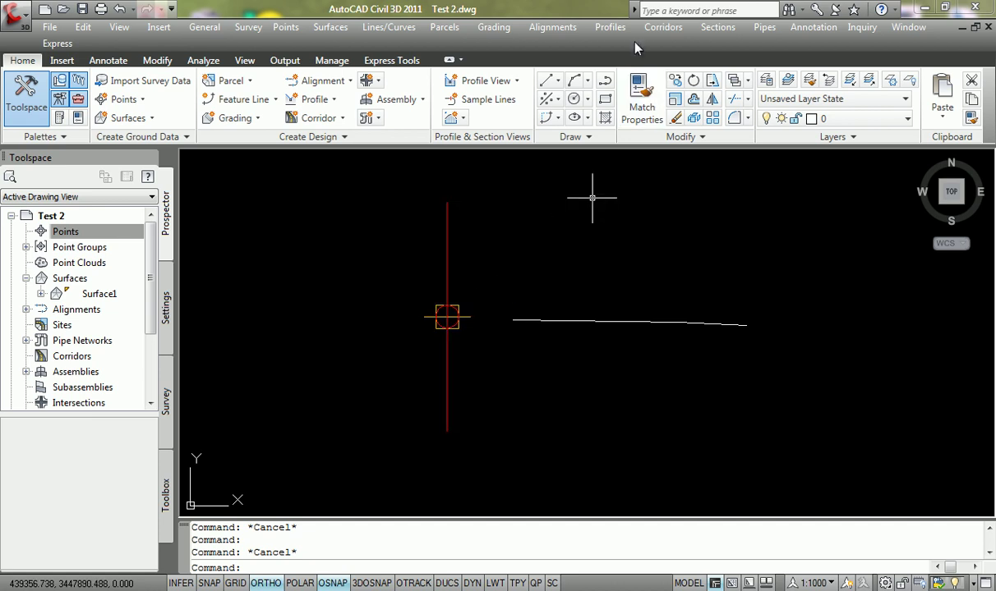
Step: Try to create a subassembly from the longer line segment alone, keeping the default settings
left_click(662, 27)
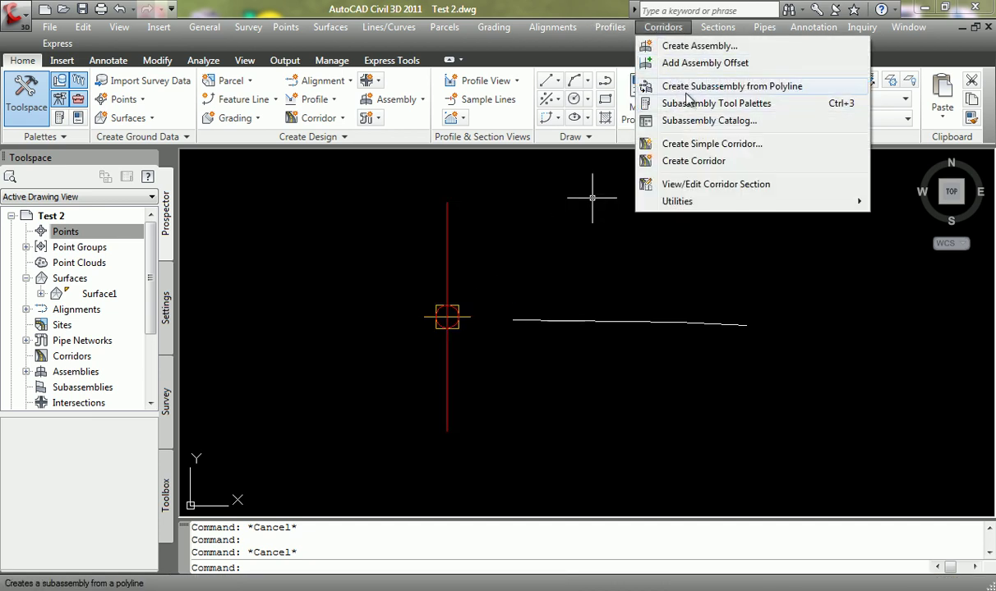
left_click(783, 86)
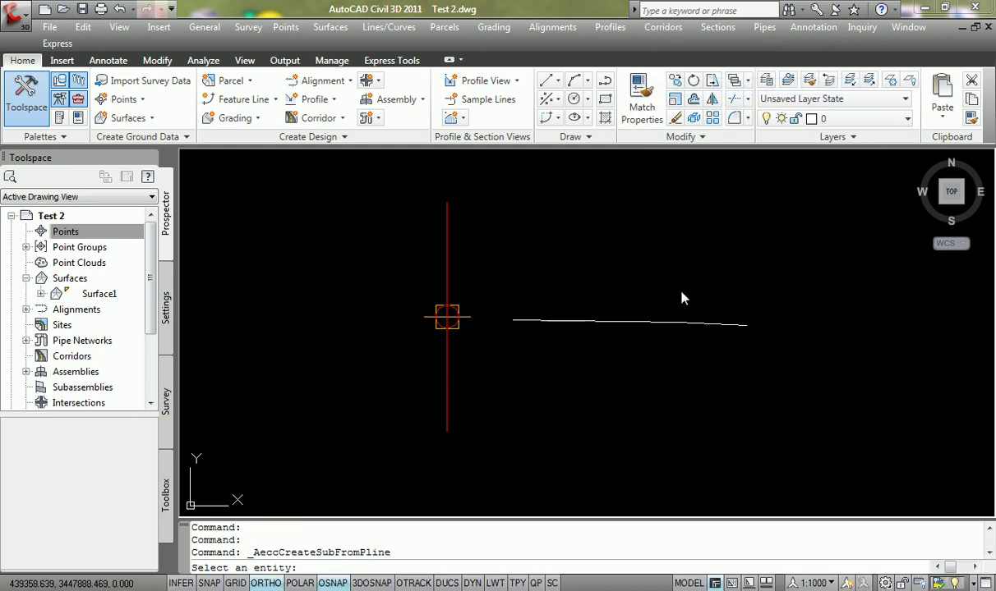
left_click(568, 325)
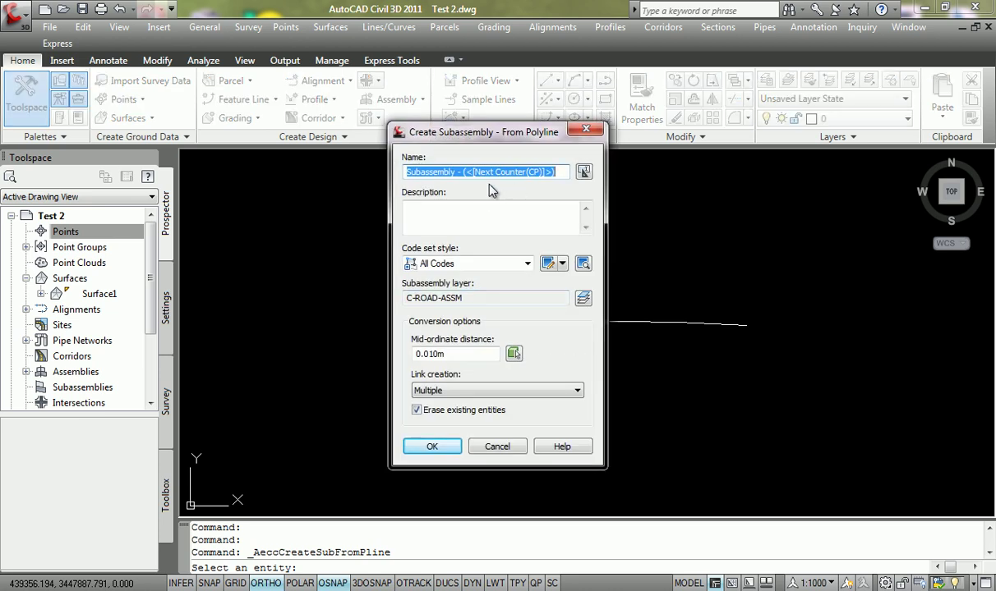
left_click(431, 447)
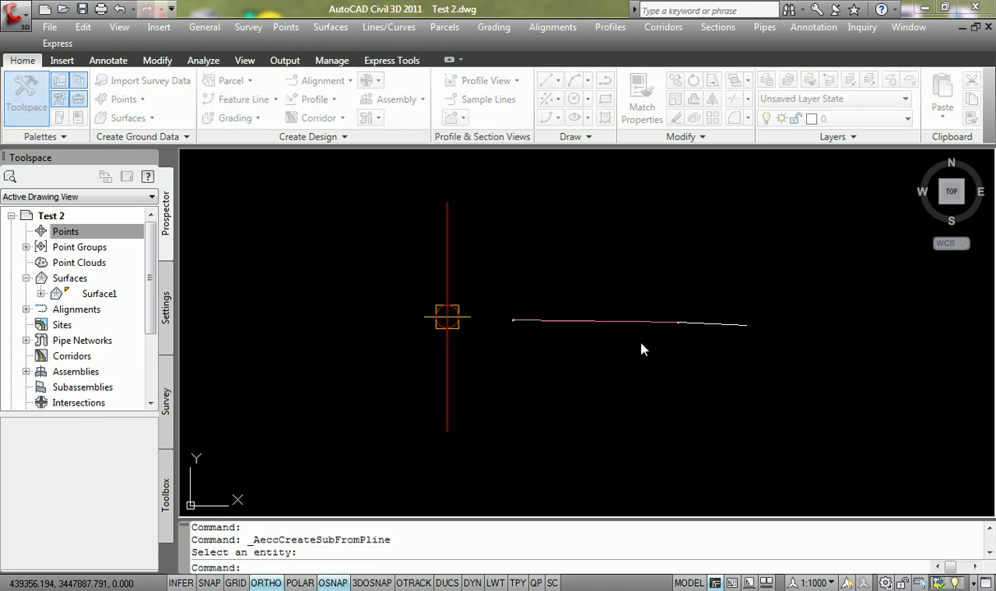
scroll(645, 334, "up", 4)
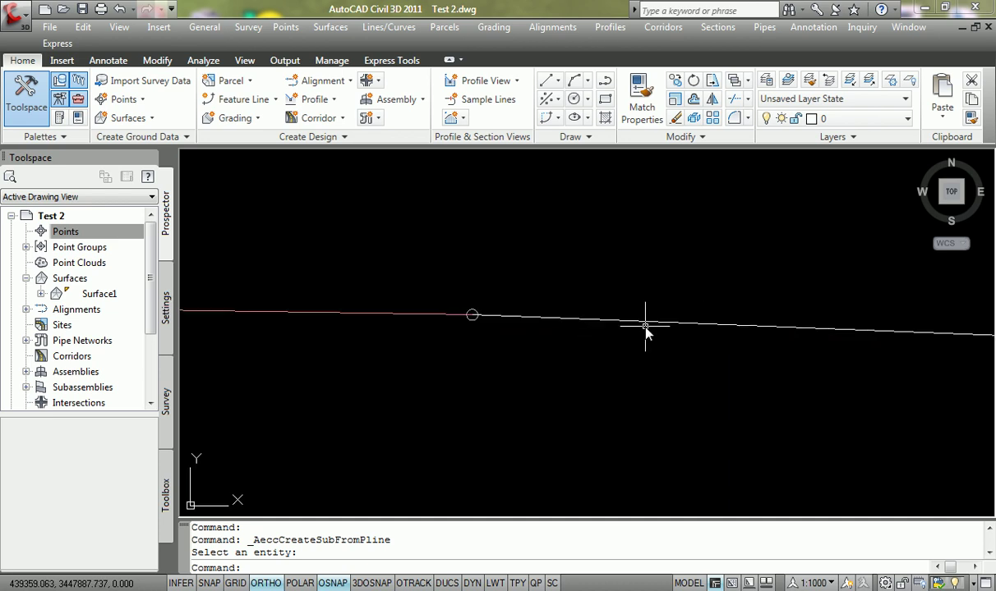
key("Return")
left_click(661, 328)
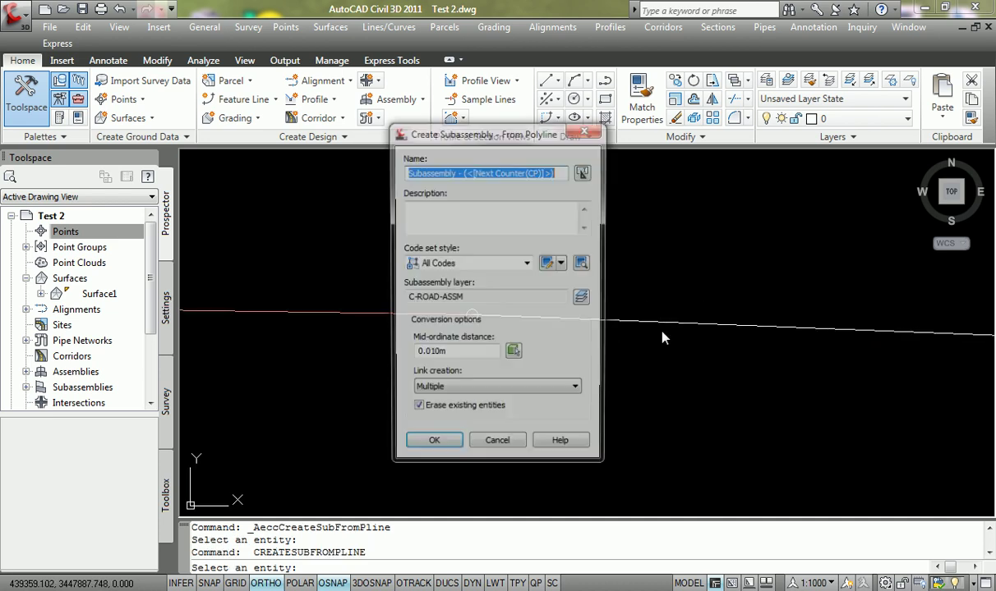
left_click(503, 446)
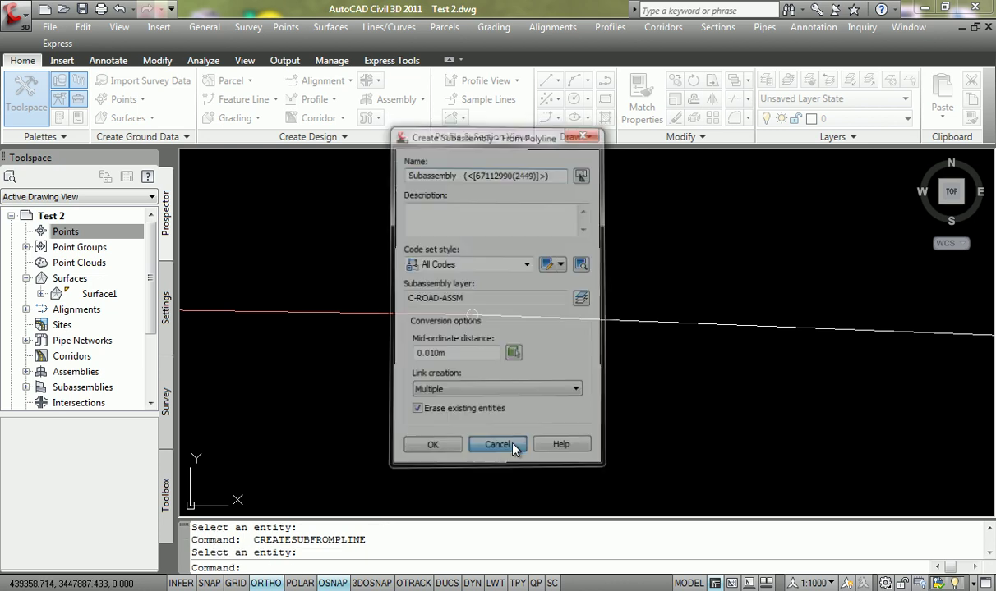
Step: Undo the subassembly created from the longer line segment
scroll(523, 427, "down", 4)
key("ctrl+z")
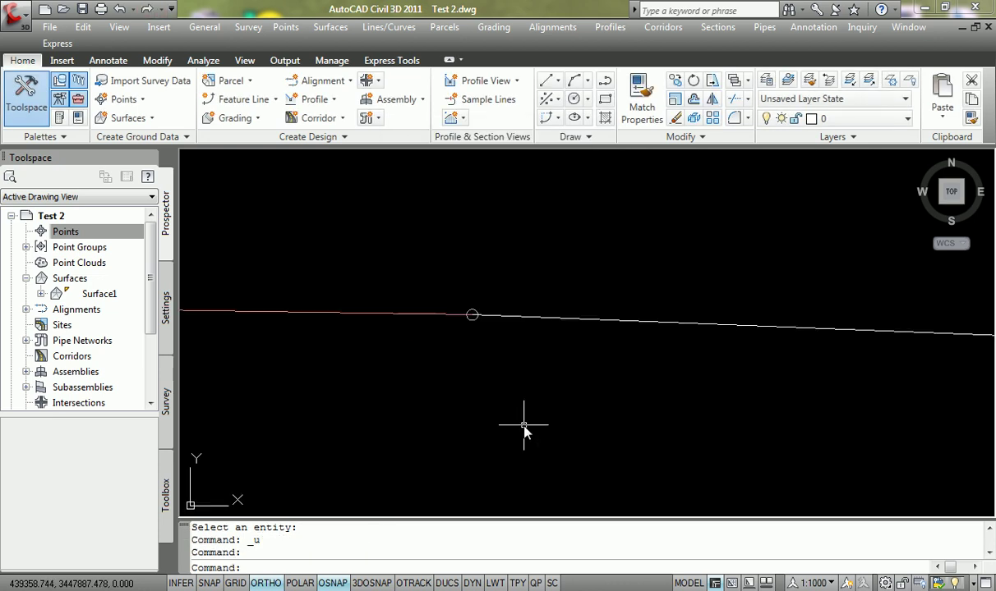
key("ctrl+z")
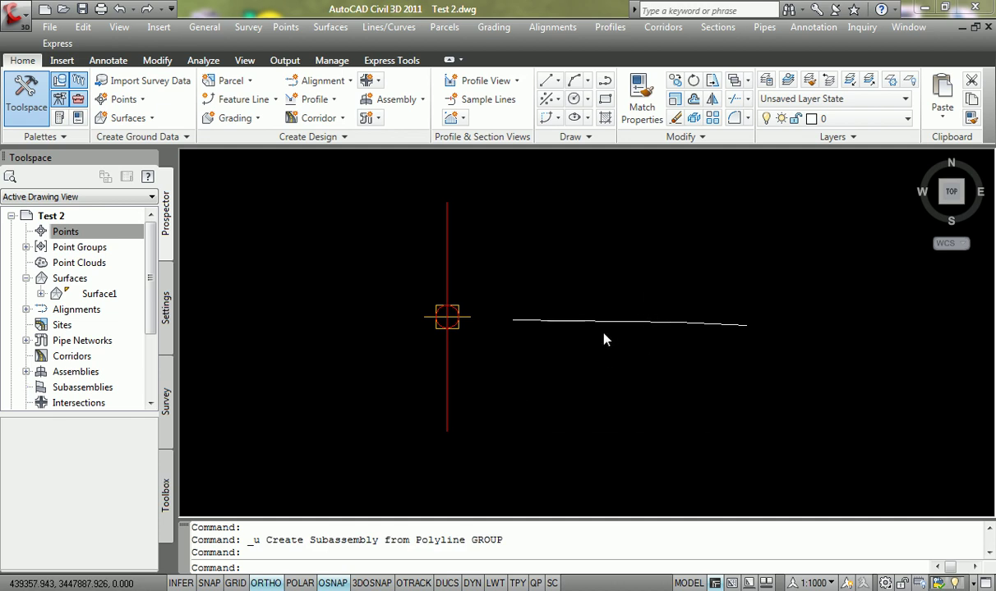
Step: Convert the longer segment to a polyline with PEDIT and join the shorter segment to it
scroll(731, 333, "up", 3)
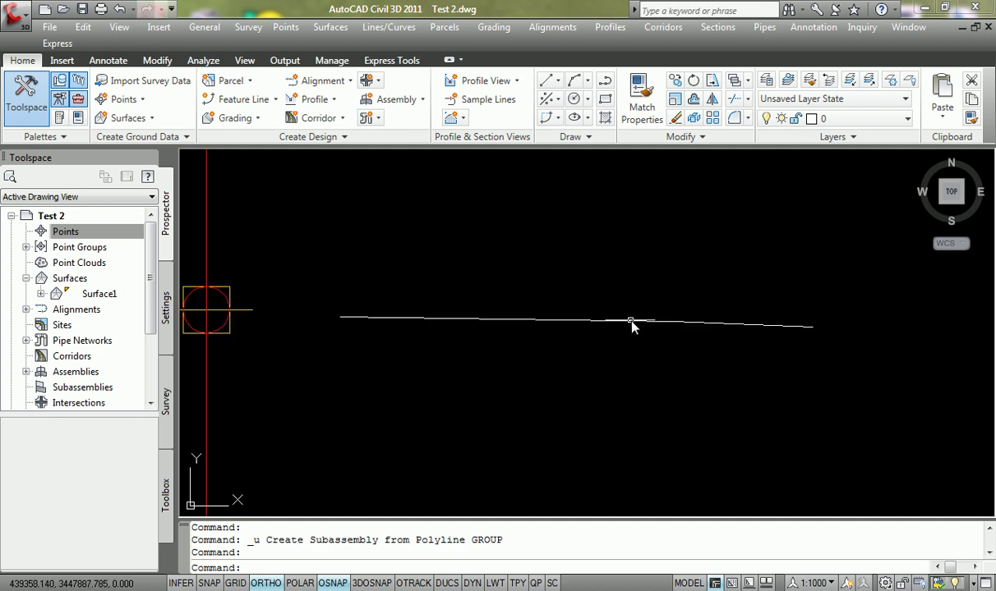
left_click(425, 319)
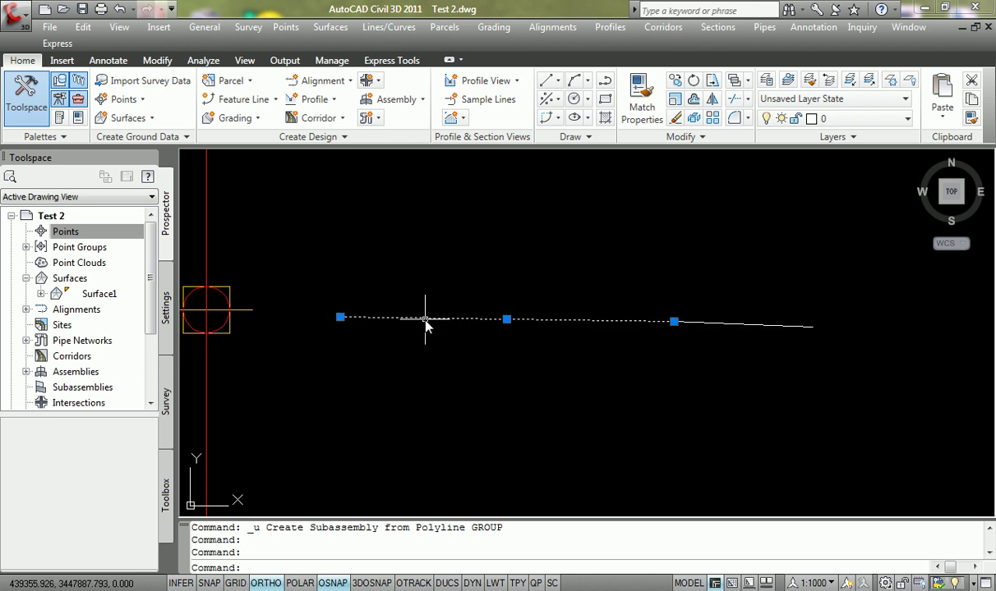
type("pedit")
key("Return")
key("Return")
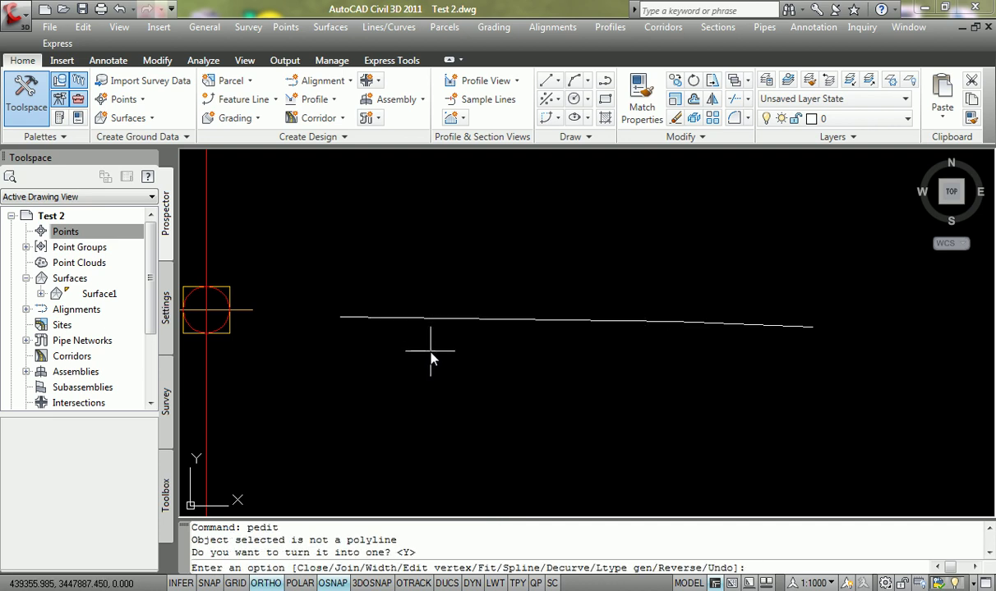
right_click(433, 359)
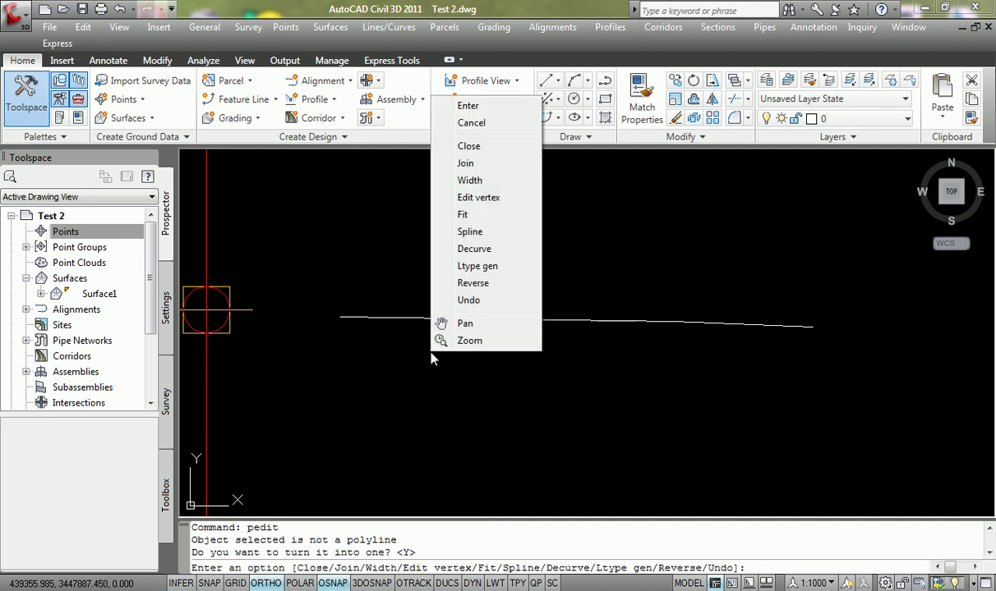
left_click(463, 170)
left_click(750, 324)
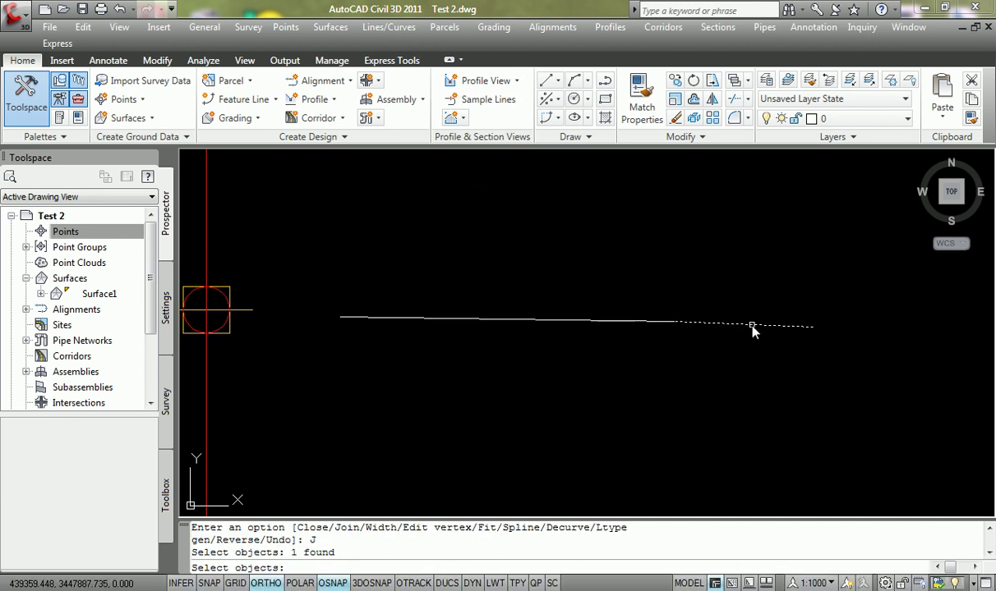
key("Return")
key("Return")
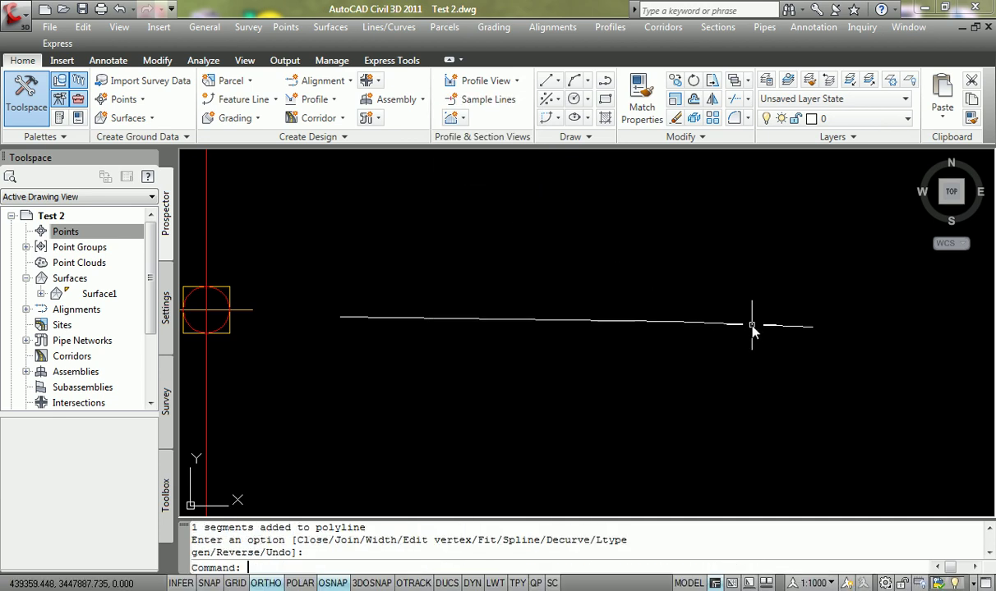
left_click(727, 325)
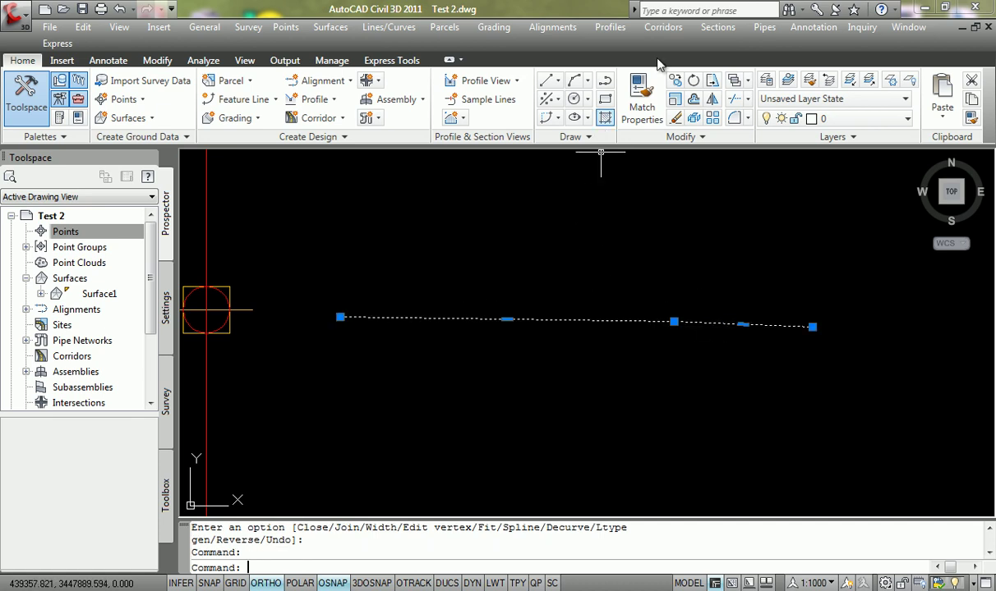
key("Escape")
Step: Create a subassembly from the joined polyline with the All Codes code set and multiple link creation, erasing the existing polyline
left_click(674, 31)
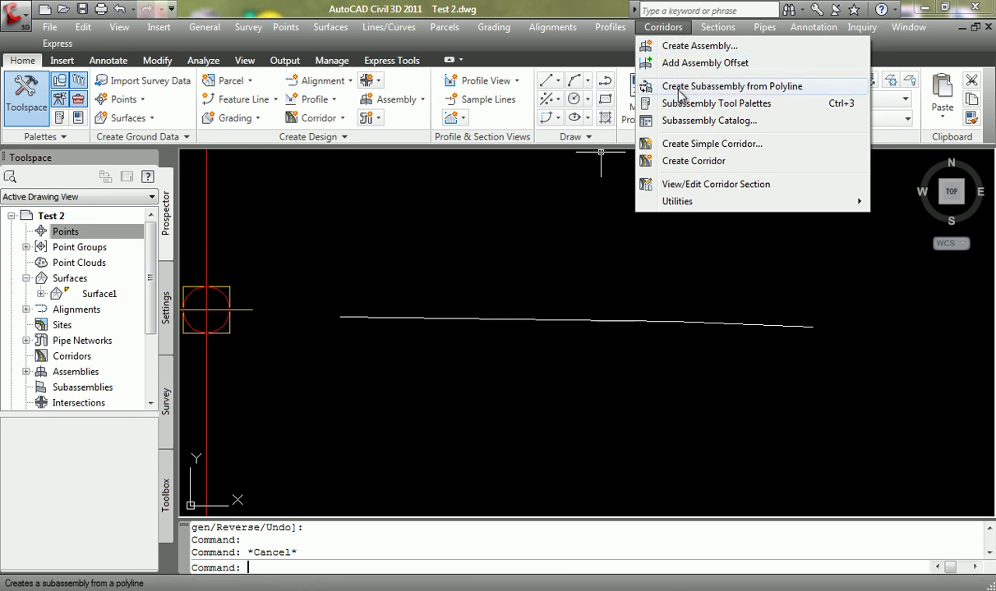
left_click(754, 86)
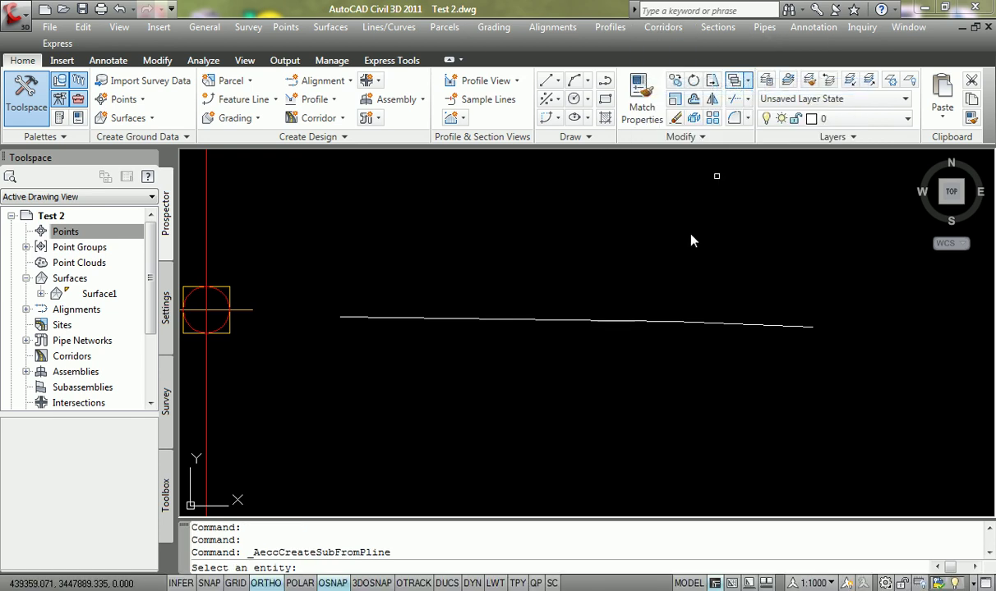
left_click(600, 328)
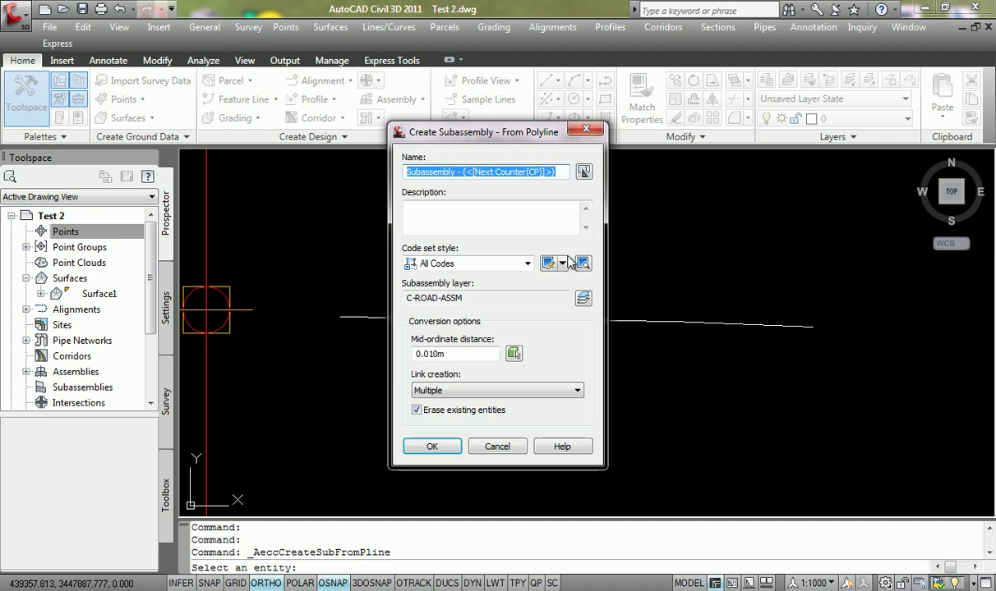
left_click(432, 446)
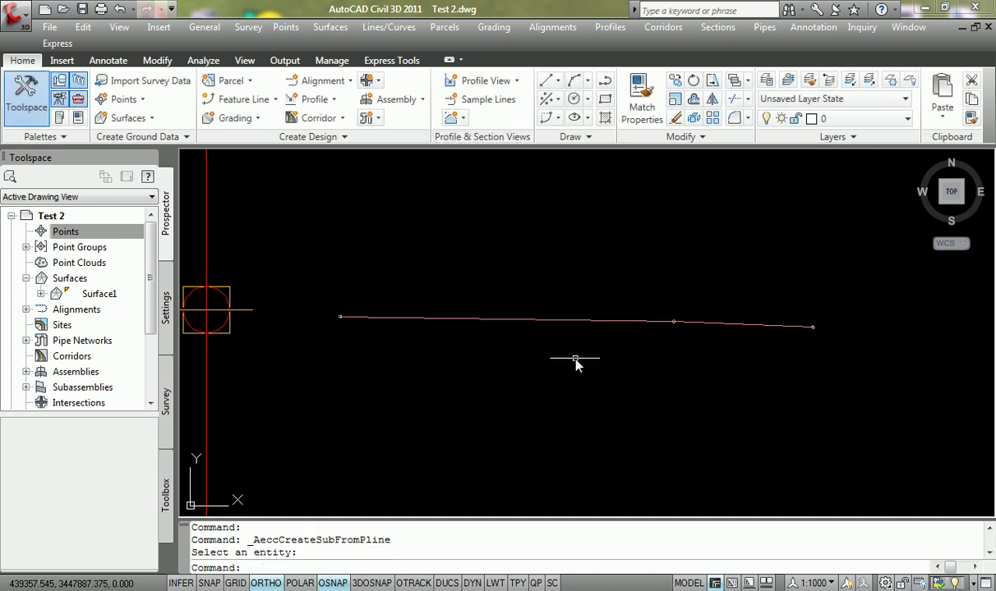
Step: Examine the new subassembly's end points, middle point and two links beside the assembly baseline
scroll(429, 330, "up", 4)
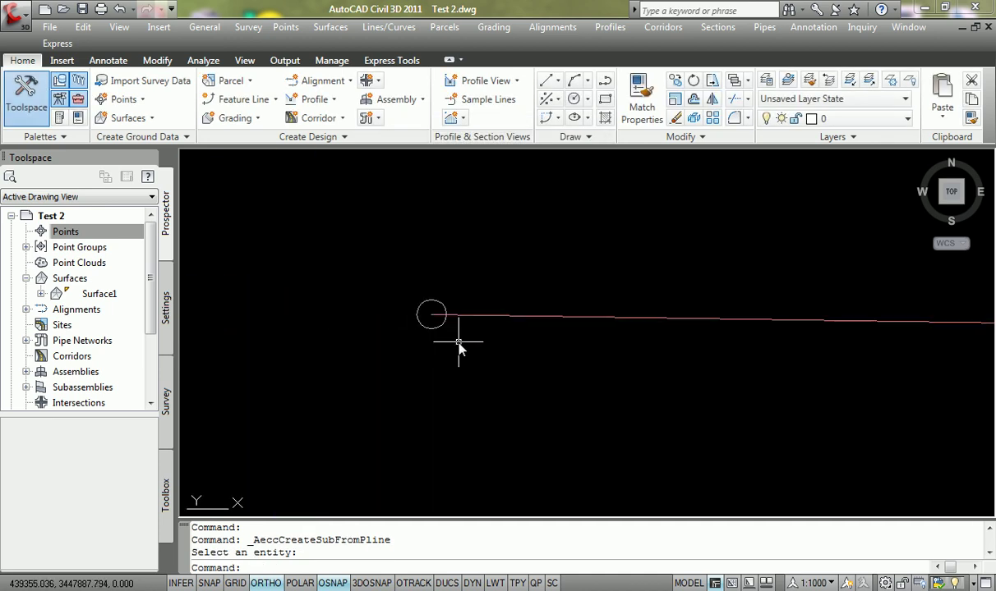
scroll(429, 325, "down", 5)
scroll(628, 327, "up", 4)
scroll(567, 311, "up", 4)
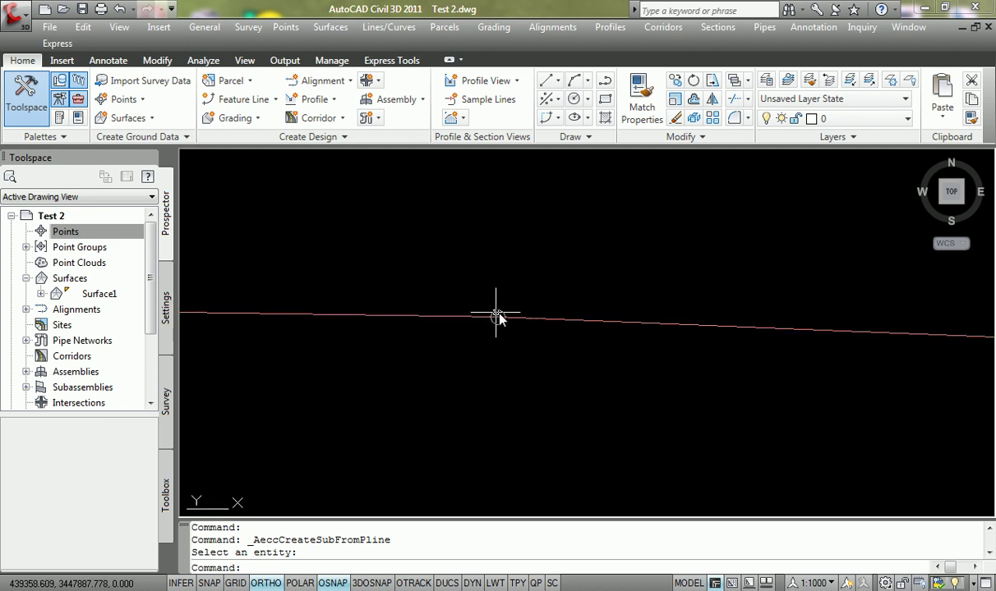
scroll(500, 318, "down", 6)
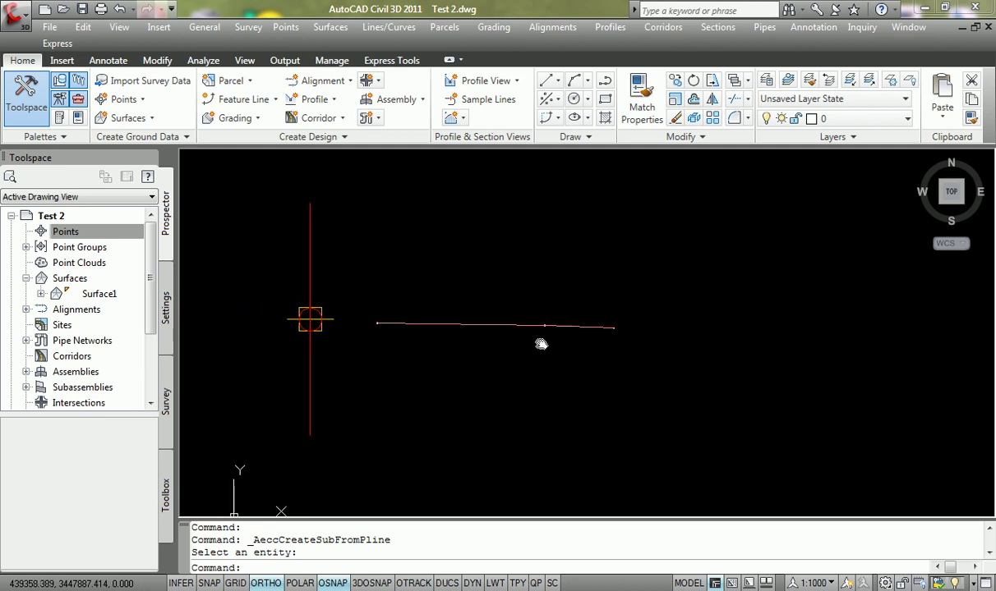
scroll(521, 327, "up", 2)
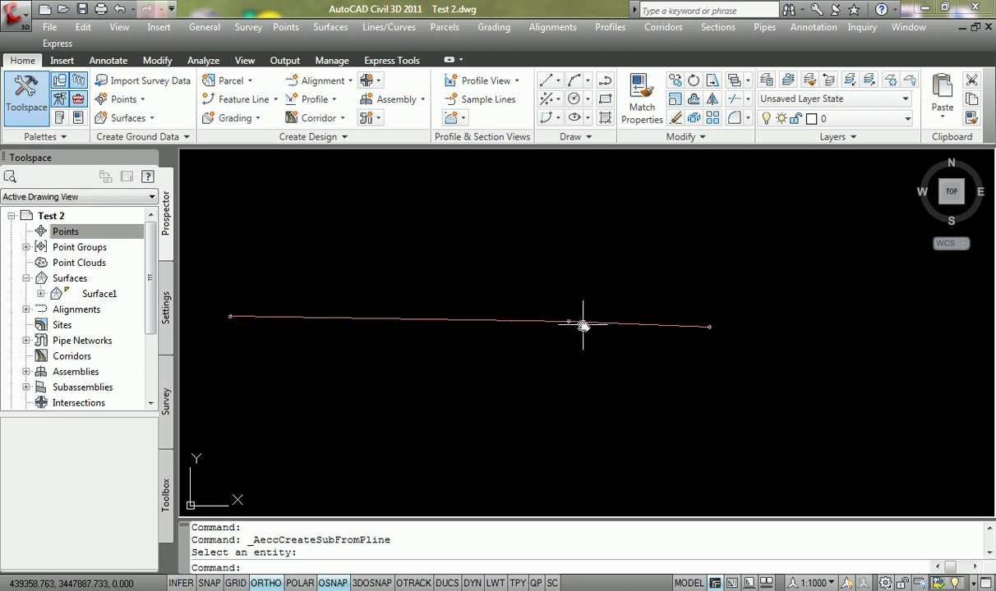
scroll(723, 328, "up", 4)
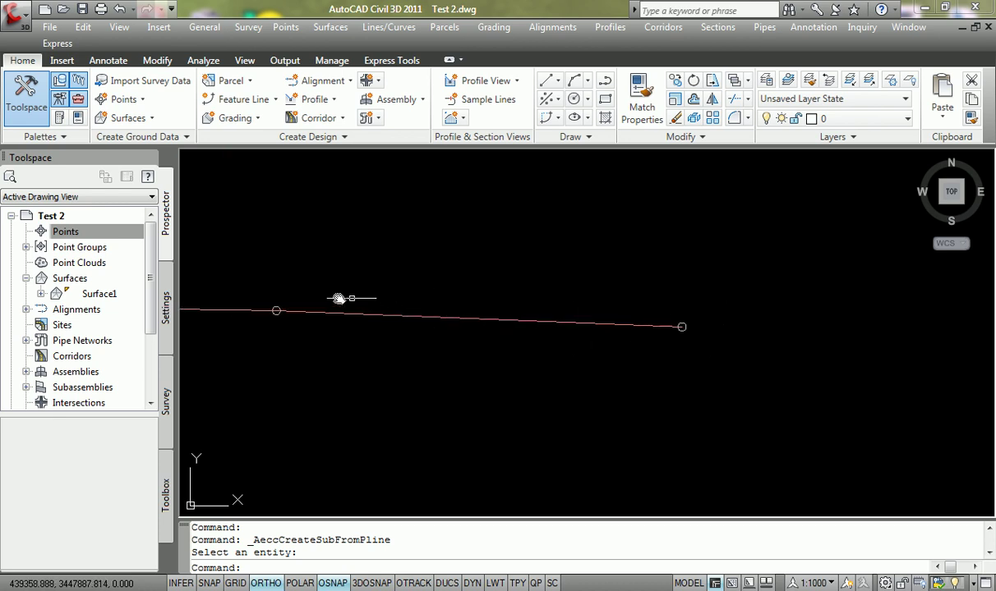
middle_click_drag(289, 309, 387, 345)
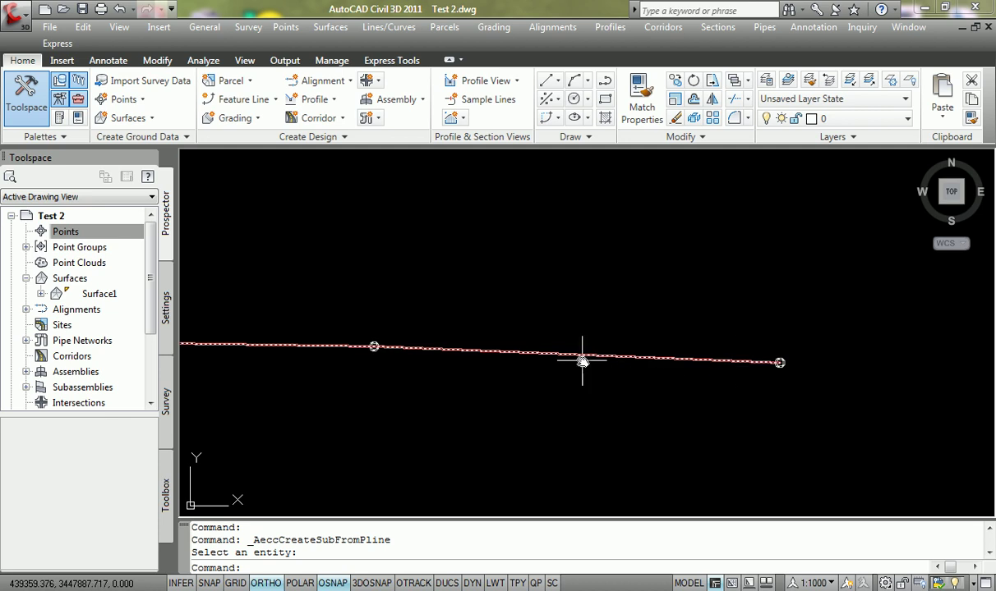
scroll(659, 339, "down", 3)
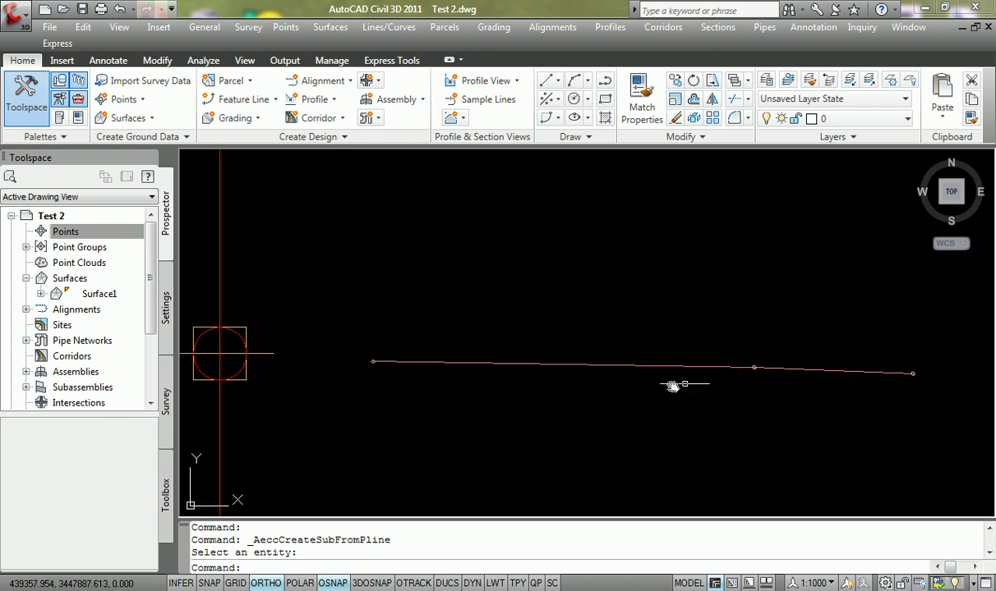
scroll(367, 361, "up", 3)
scroll(362, 356, "down", 3)
middle_click_drag(712, 362, 672, 339)
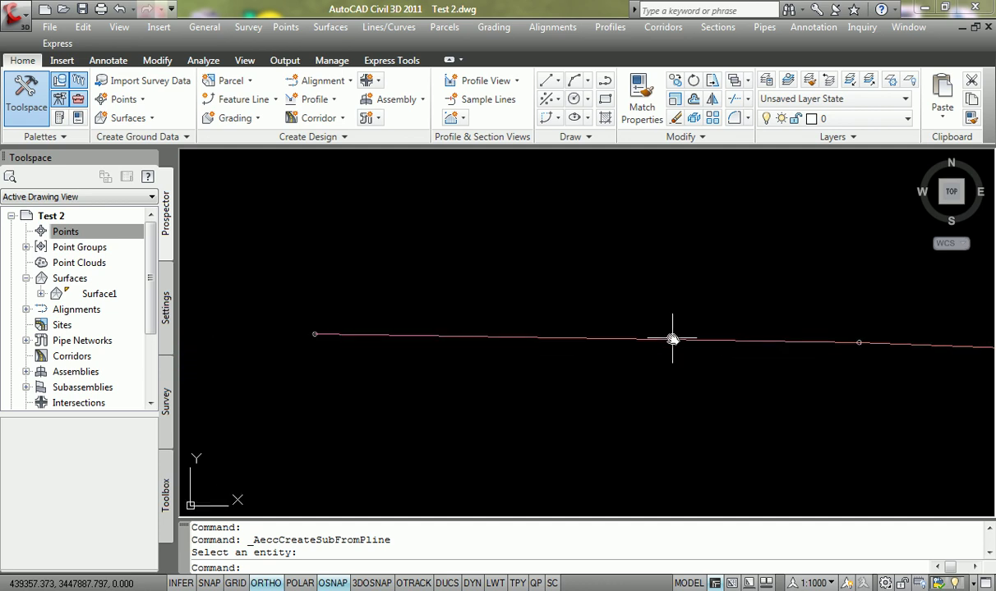
scroll(657, 345, "down", 3)
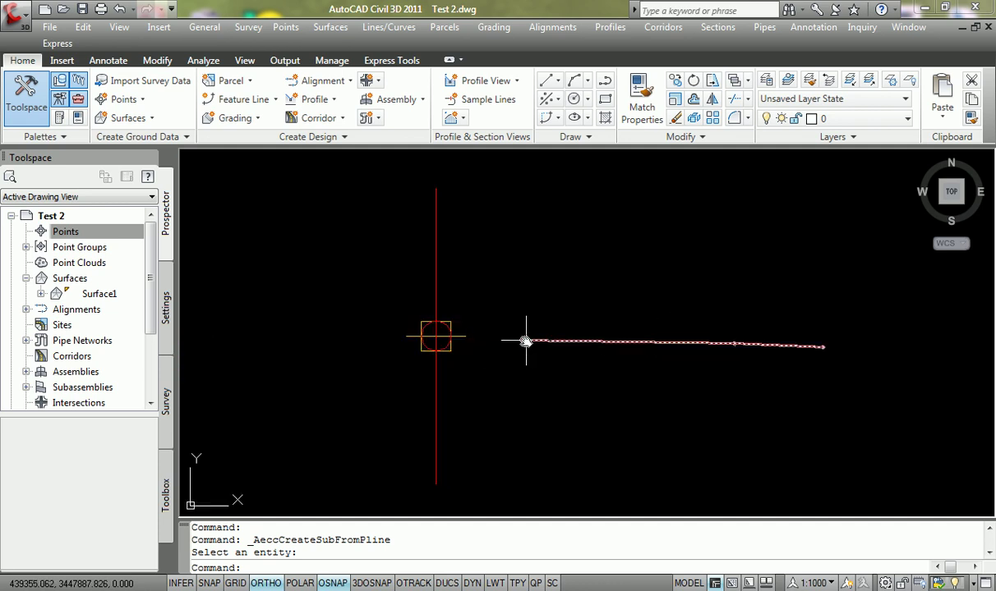
scroll(521, 341, "up", 1)
left_click(941, 348)
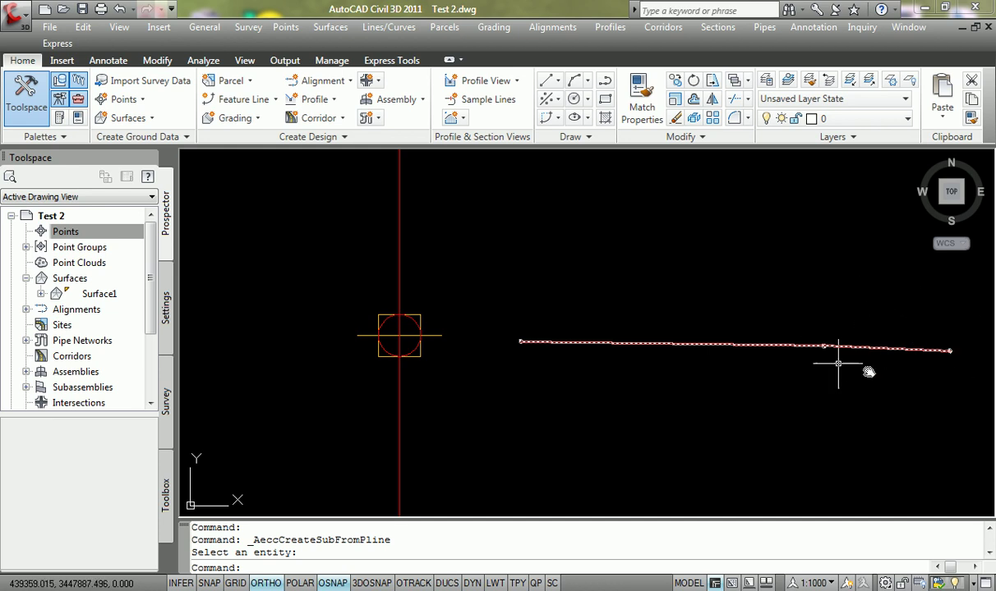
Step: Modify the subassembly's origin, placing the hook point on its west end point nearest the assembly baseline
left_click(620, 345)
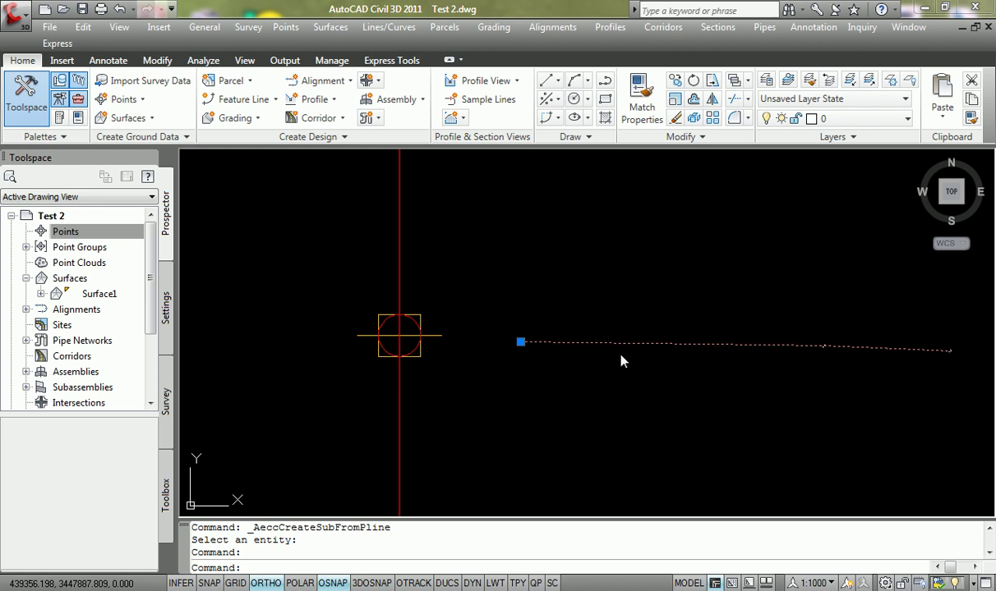
right_click(624, 354)
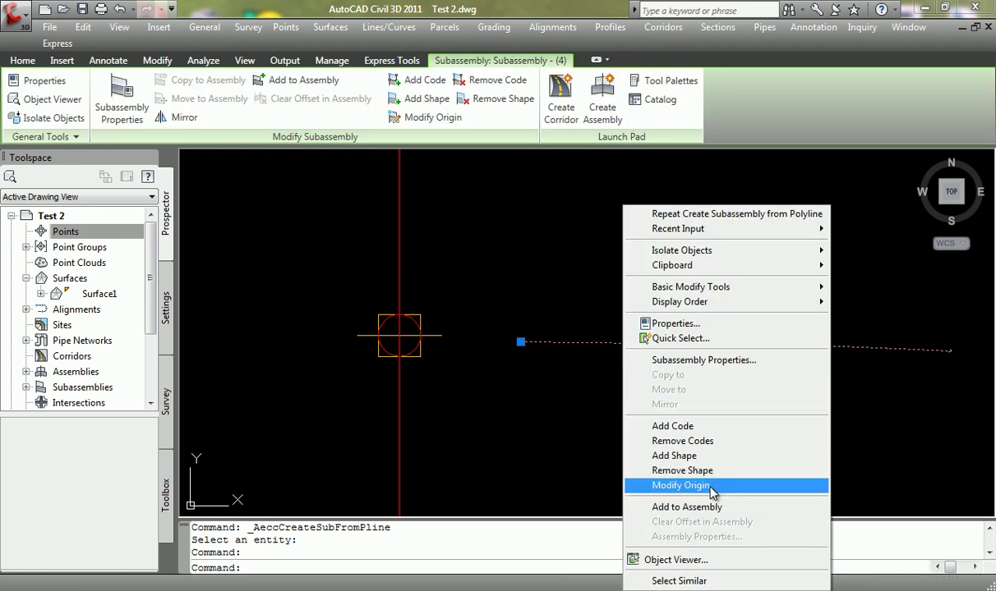
left_click(690, 485)
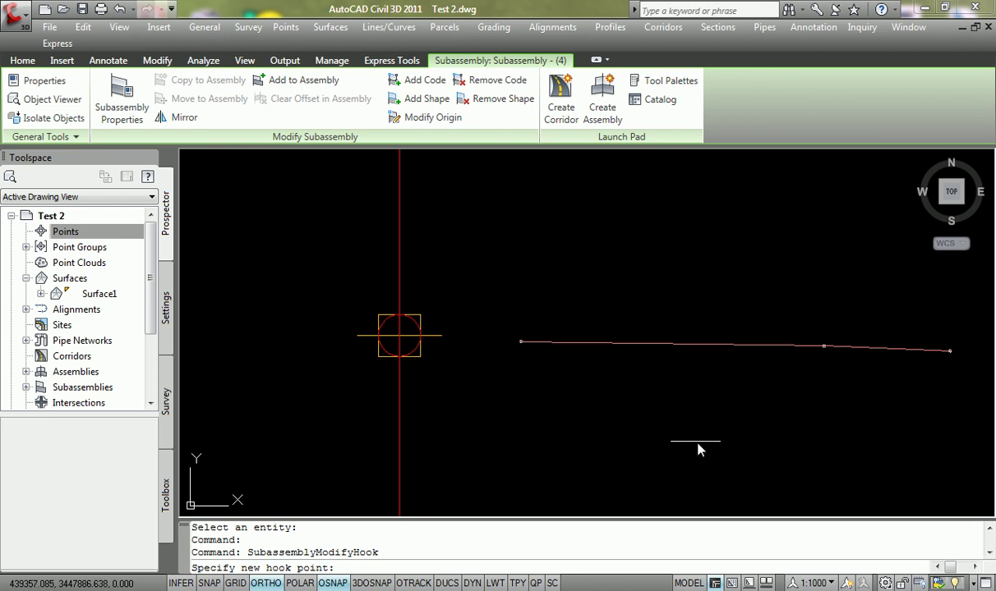
scroll(918, 367, "up", 3)
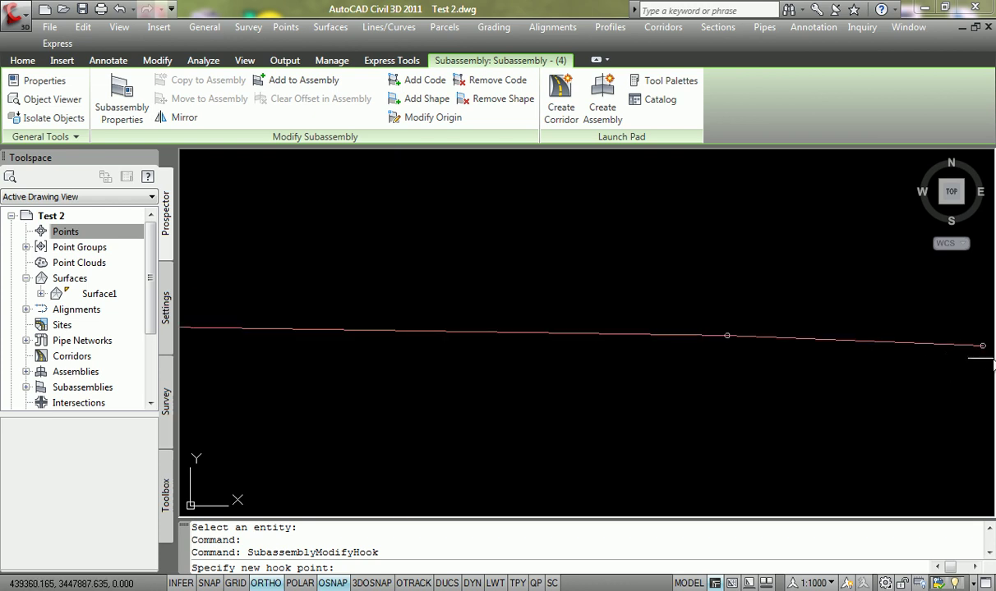
scroll(737, 327, "down", 3)
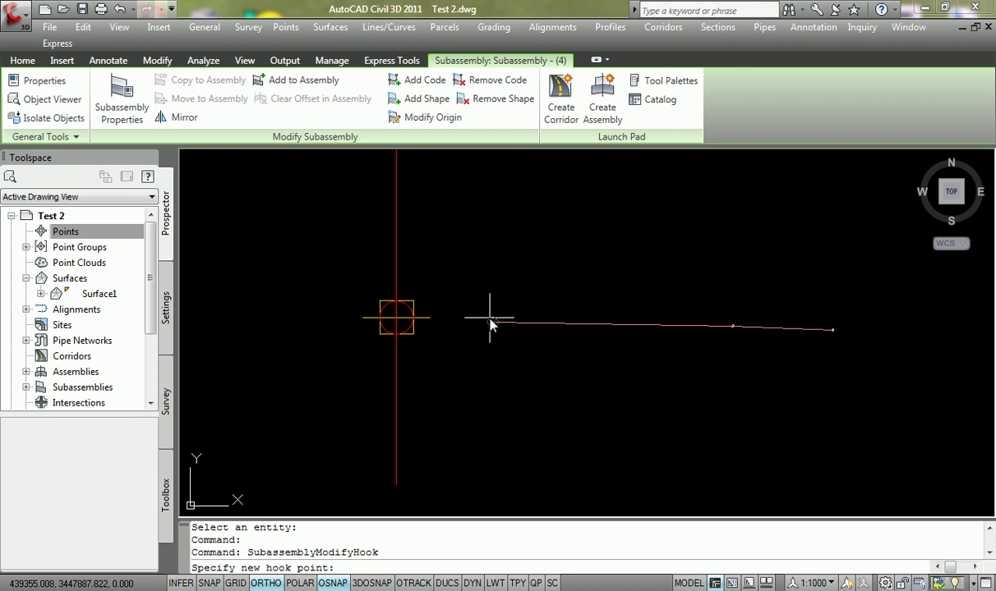
scroll(464, 326, "up", 3)
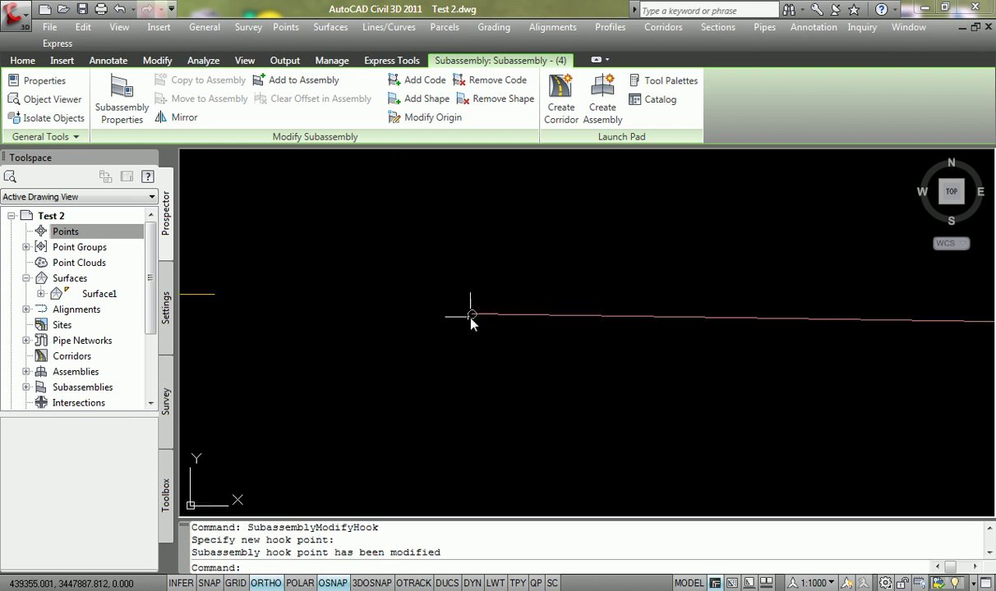
left_click(471, 314)
Step: Inspect the subassembly's origin grip at its west end point relative to the assembly baseline
left_click(512, 319)
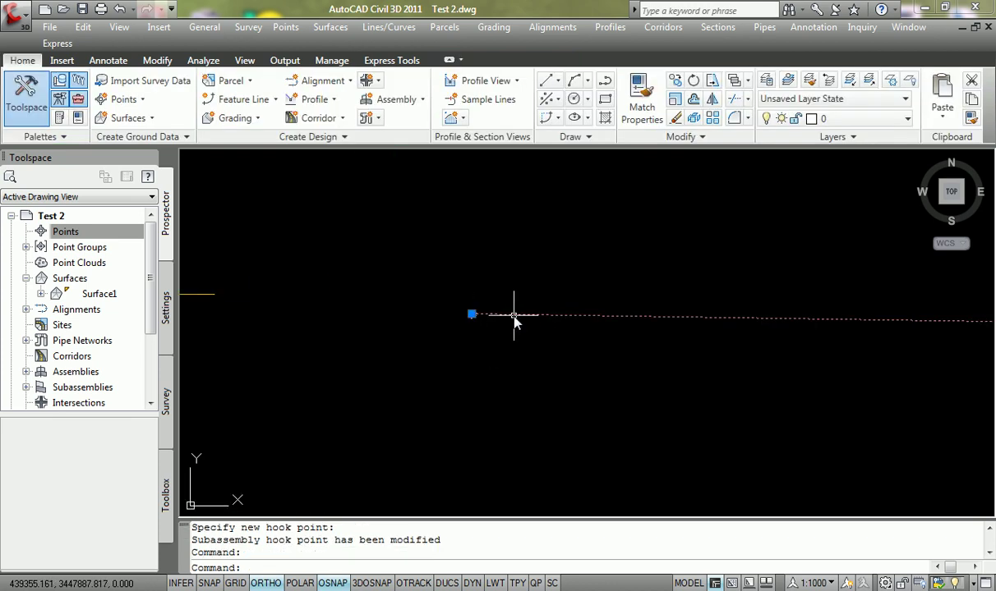
scroll(515, 321, "down", 5)
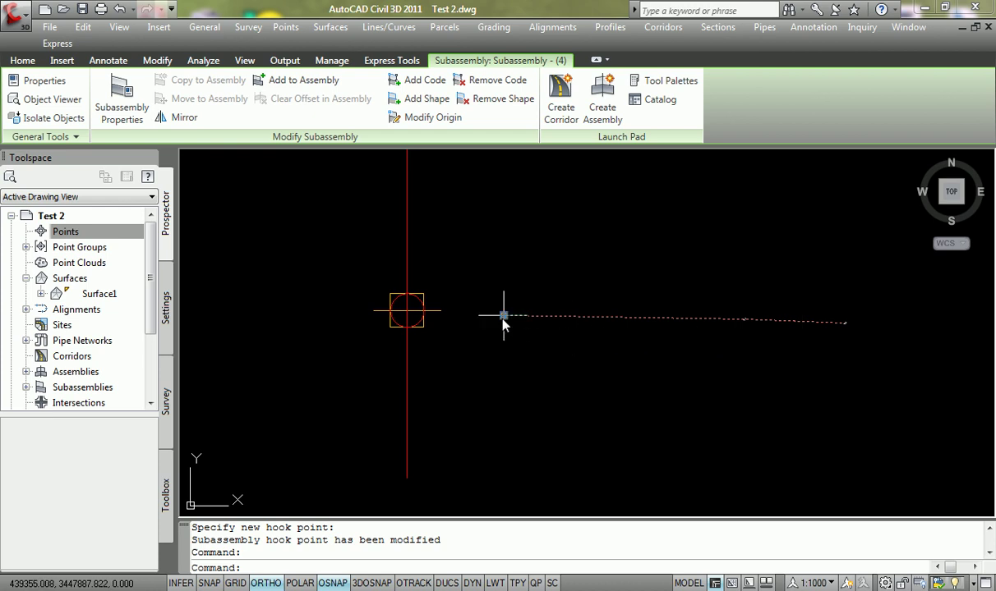
scroll(502, 321, "up", 2)
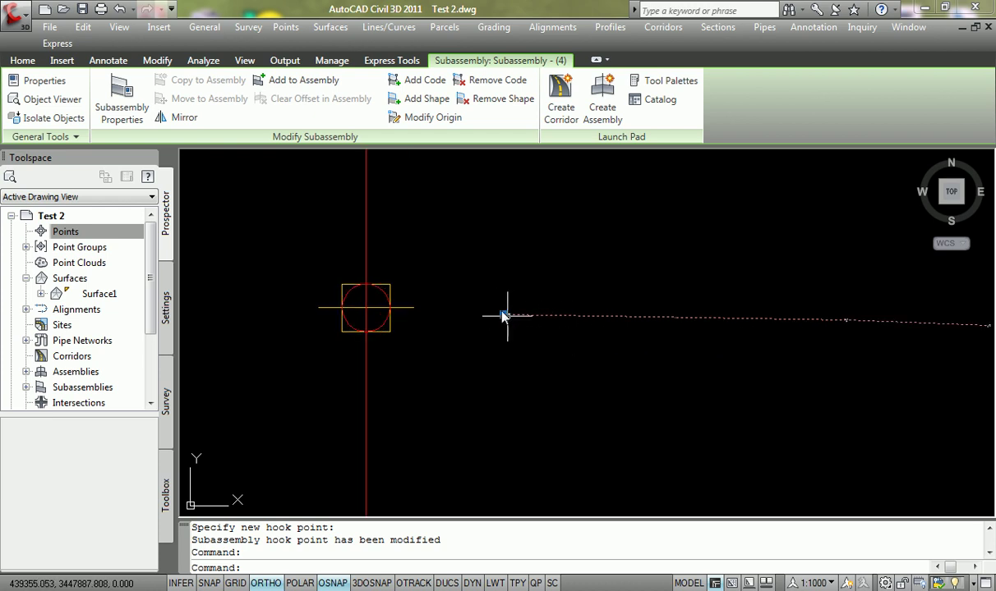
scroll(549, 317, "down", 3)
middle_click_drag(555, 315, 521, 318)
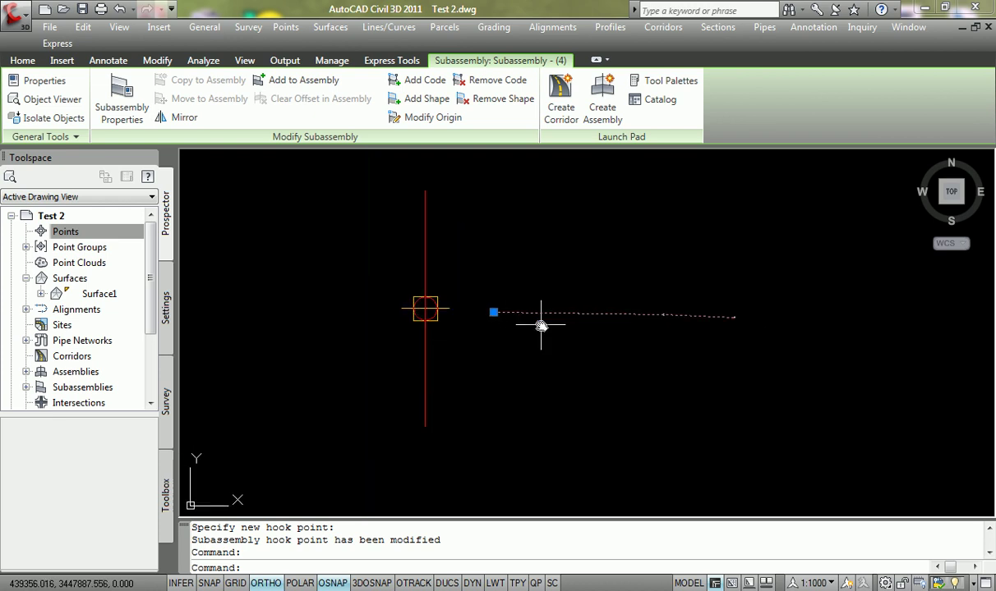
key("Escape")
scroll(491, 313, "up", 5)
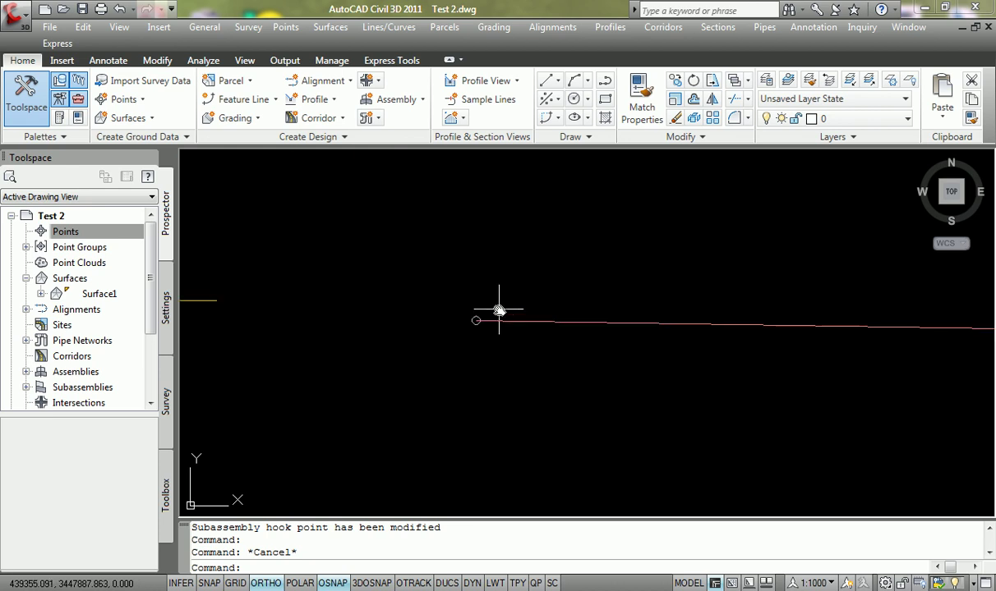
scroll(465, 323, "down", 3)
scroll(674, 324, "down", 4)
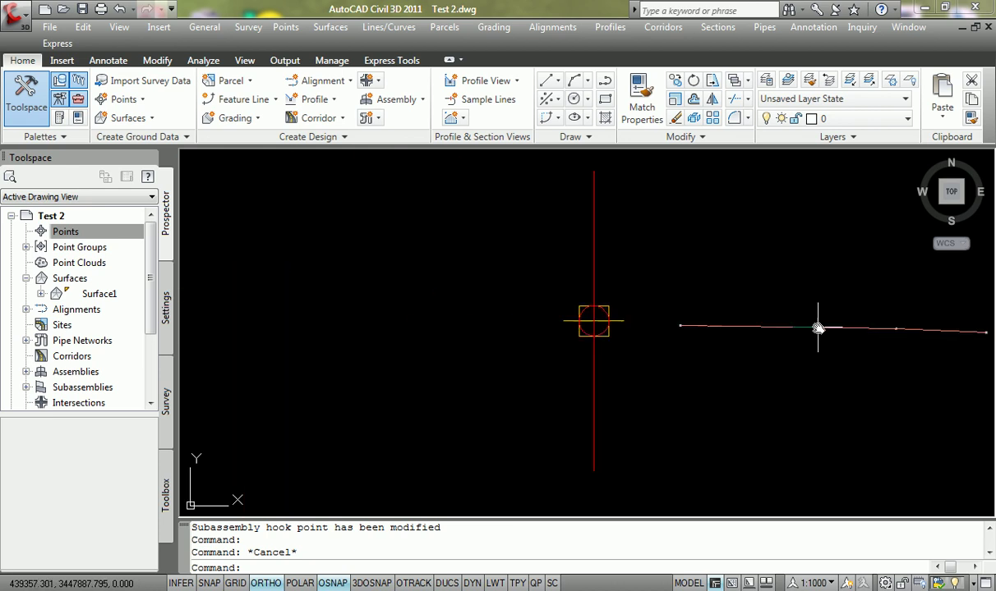
scroll(697, 328, "up", 2)
scroll(643, 339, "up", 3)
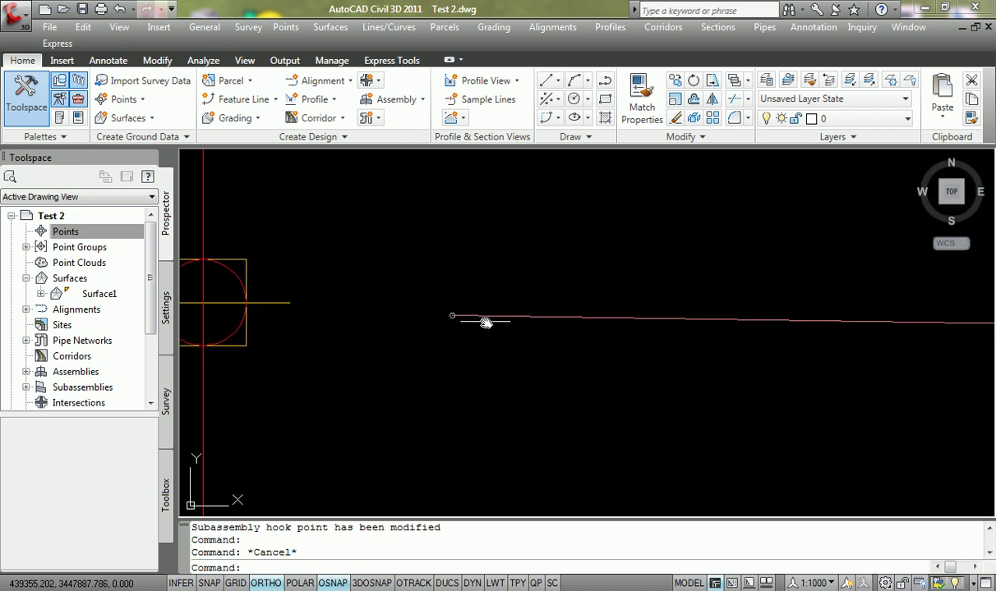
middle_click_drag(459, 314, 468, 316)
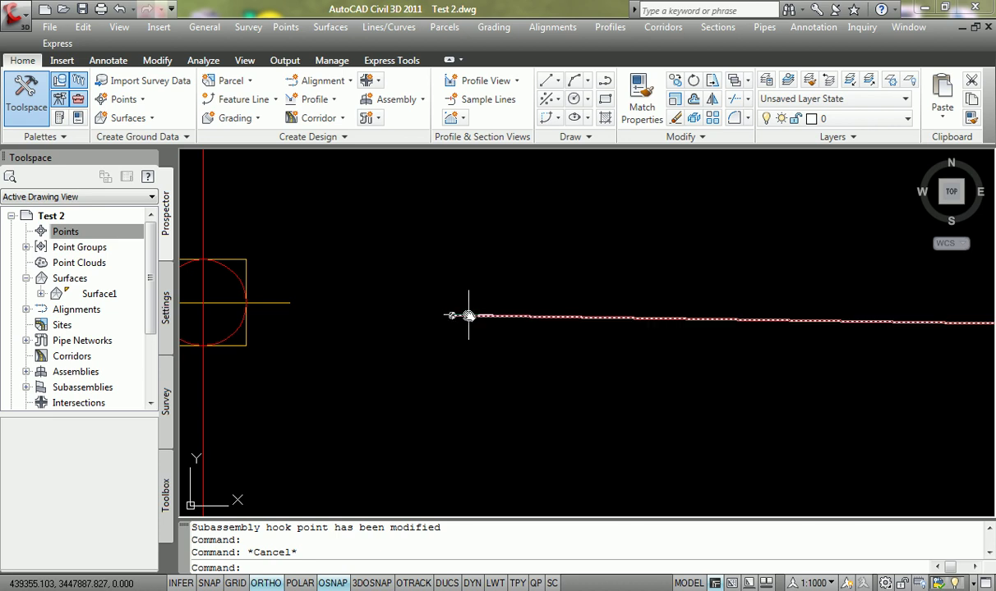
Step: Add the code AS to the subassembly's west end point
left_click(469, 315)
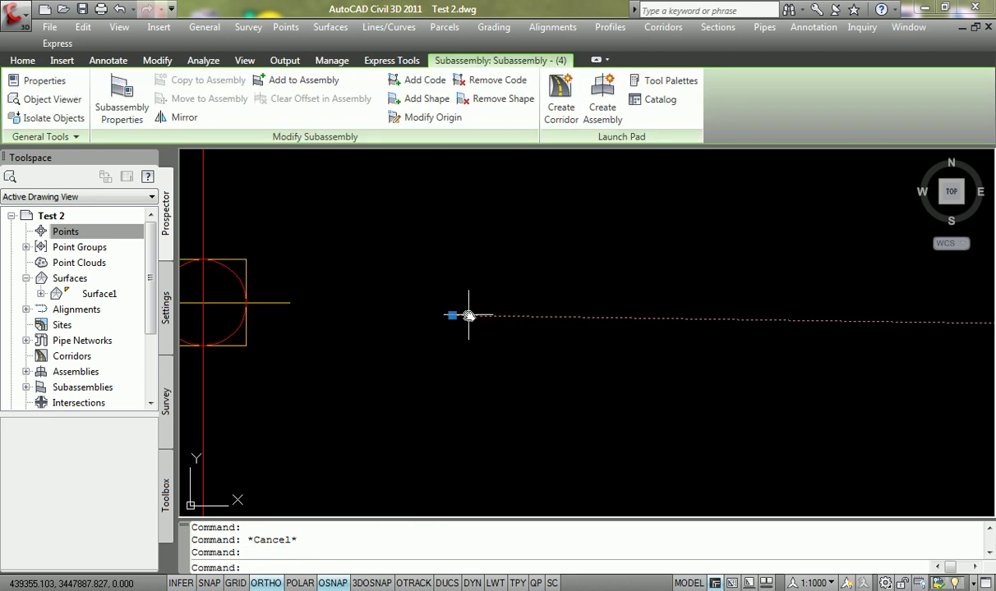
right_click(468, 315)
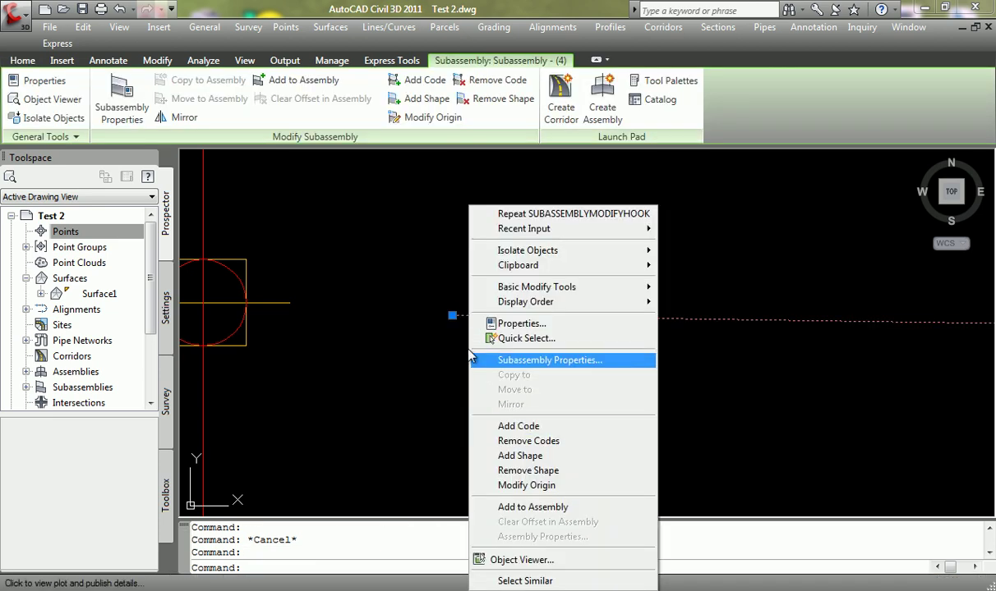
left_click(533, 431)
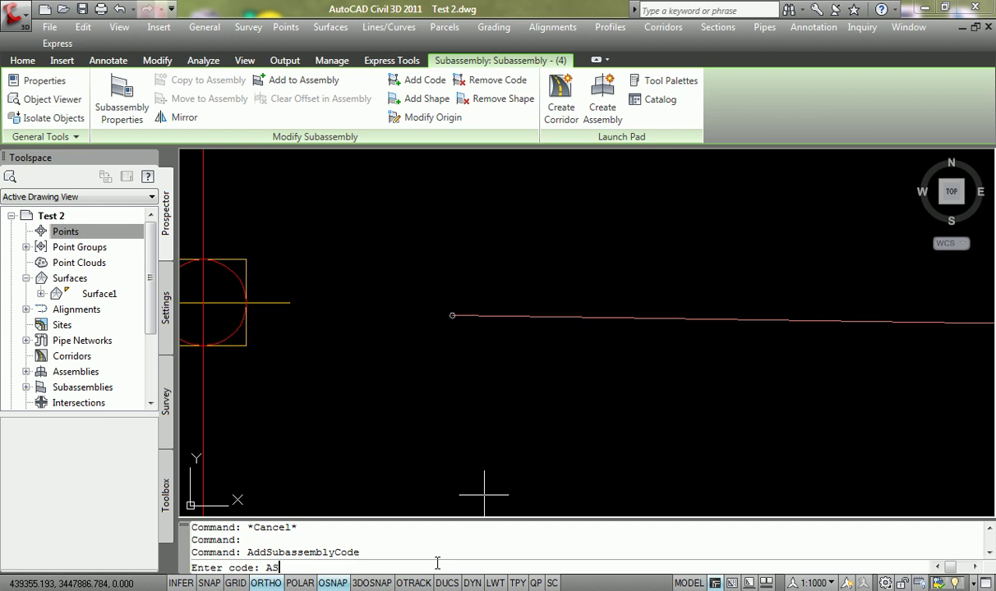
type("AS")
key("Return")
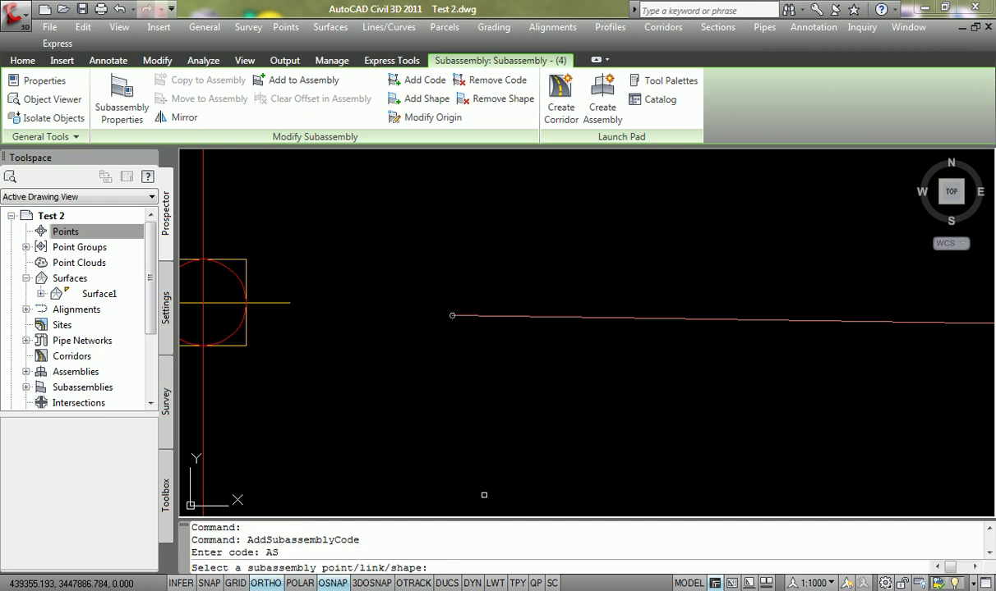
middle_click_drag(469, 329, 390, 305)
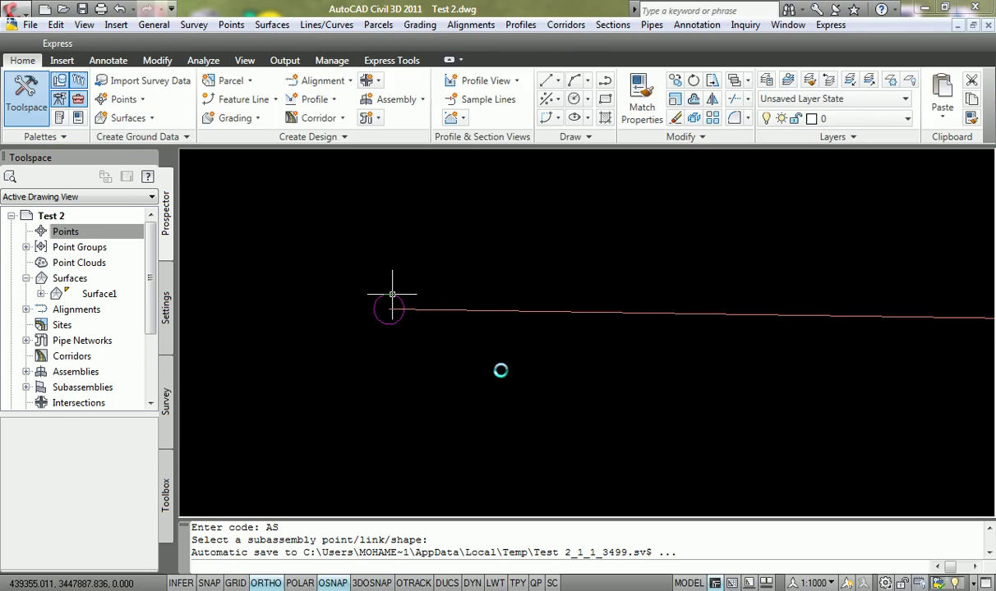
Step: Add the code AS to the subassembly's middle point, where its two links meet
middle_click_drag(502, 369, 684, 386)
scroll(682, 379, "up", 5)
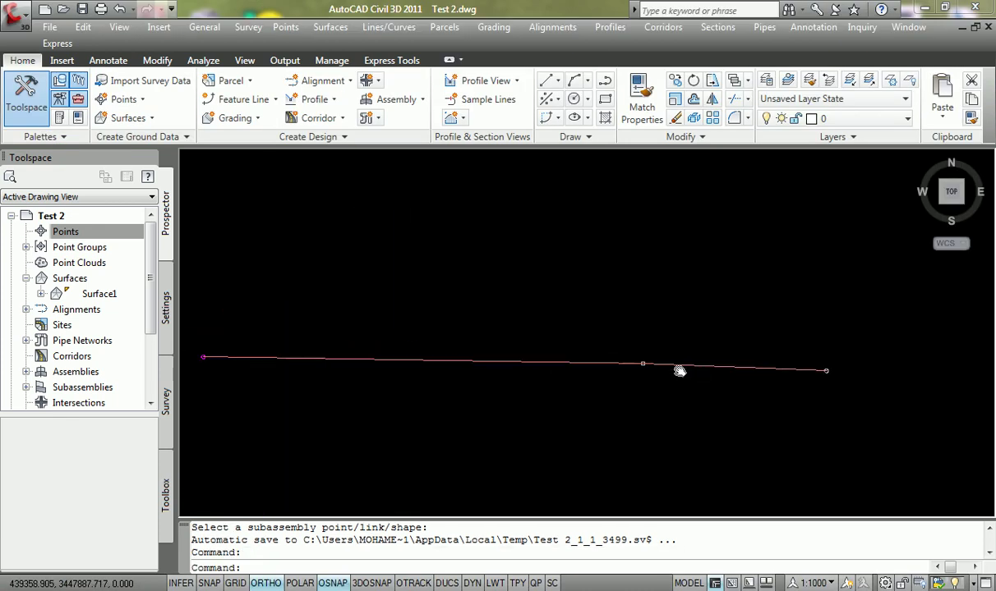
left_click(671, 361)
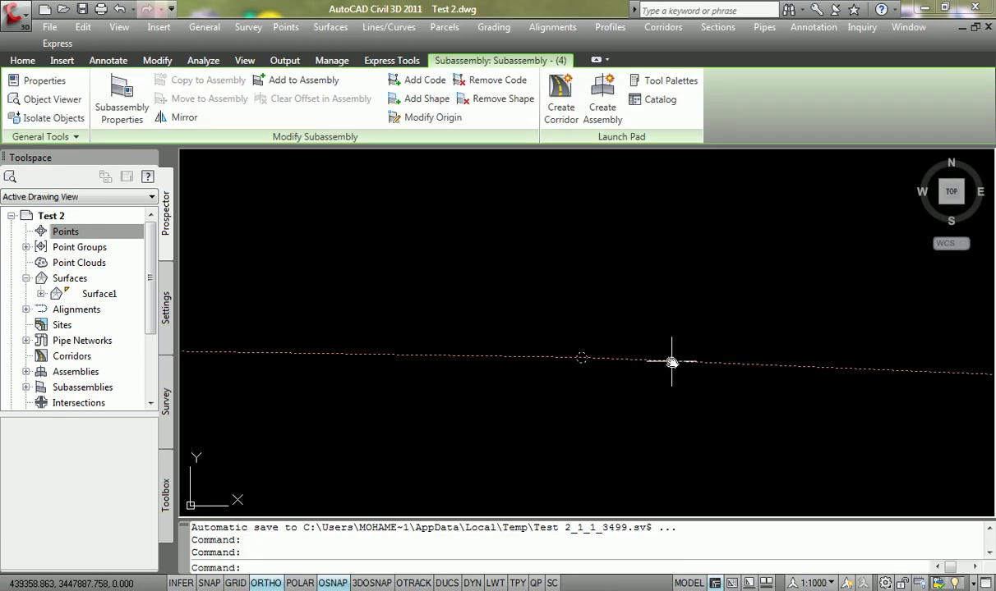
right_click(671, 361)
left_click(719, 425)
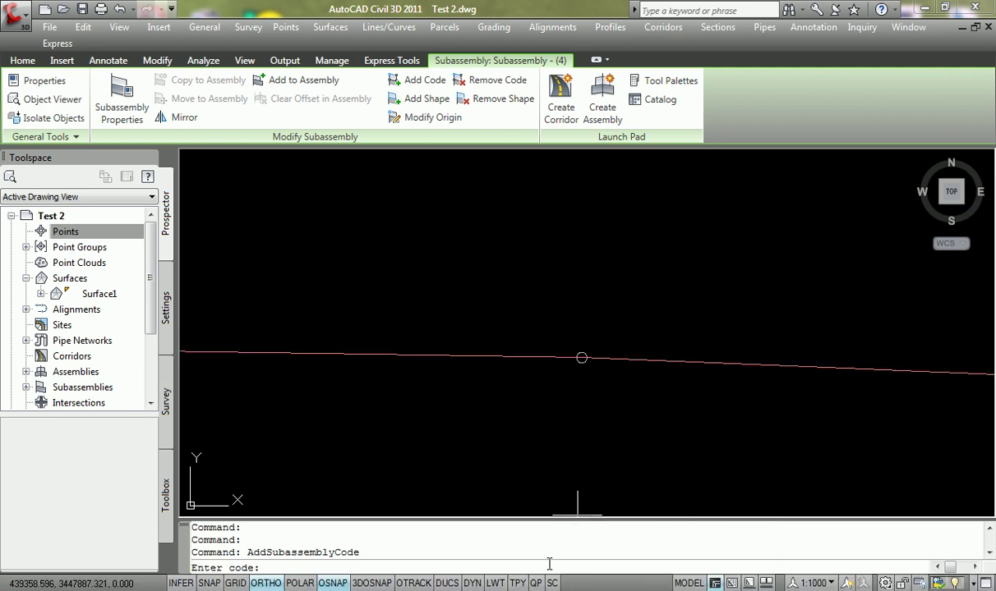
key("Return")
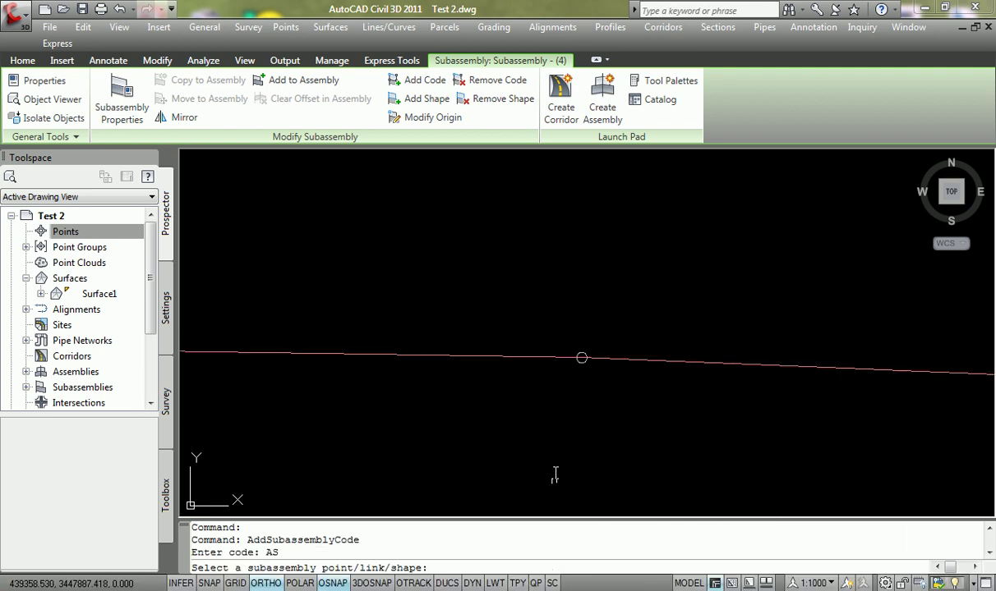
left_click(581, 358)
key("Escape")
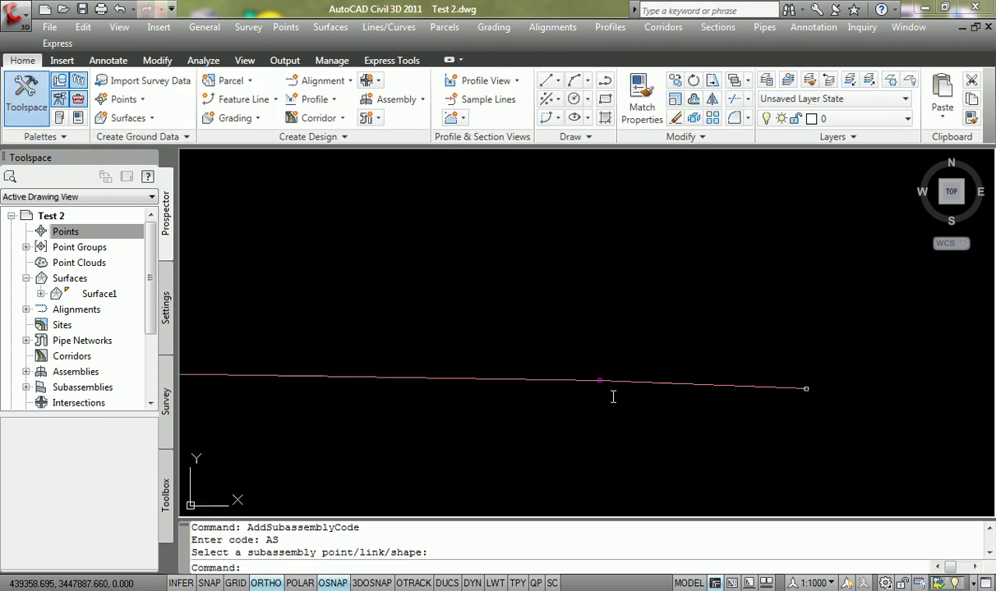
Step: Add the code AS to the subassembly's east end point, farthest from the assembly baseline
scroll(731, 388, "up", 4)
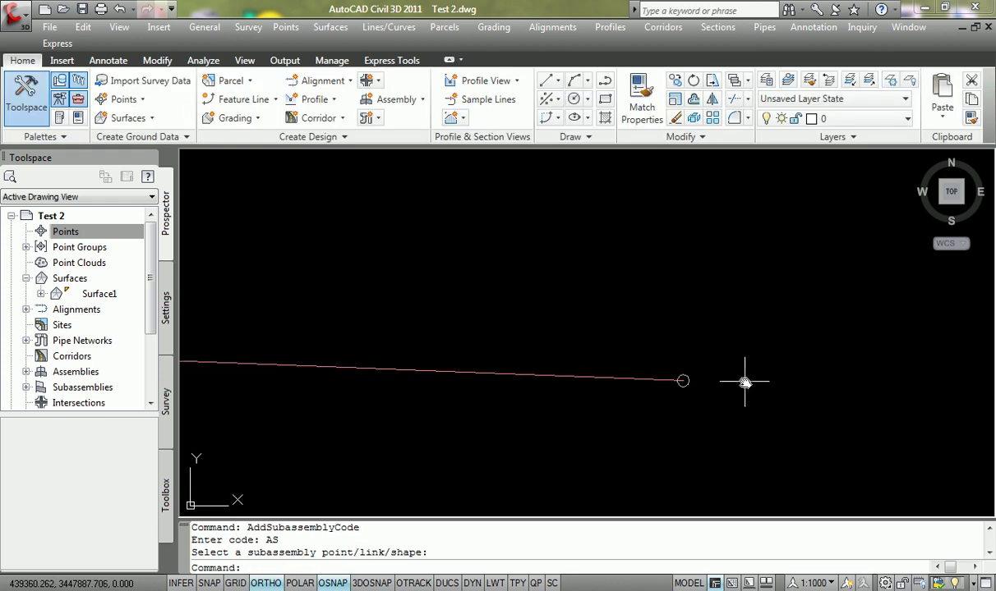
key("Return")
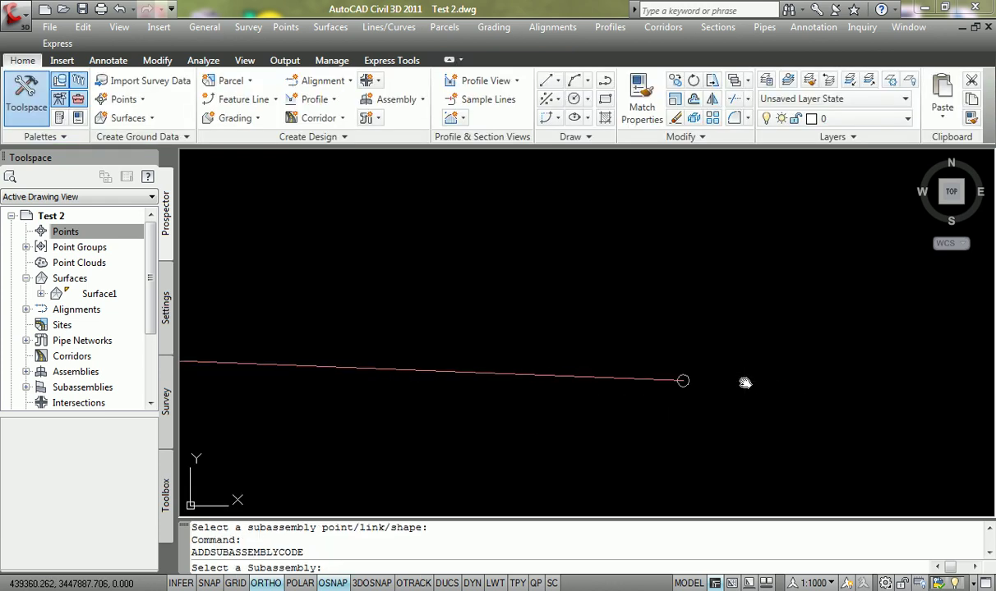
left_click(637, 374)
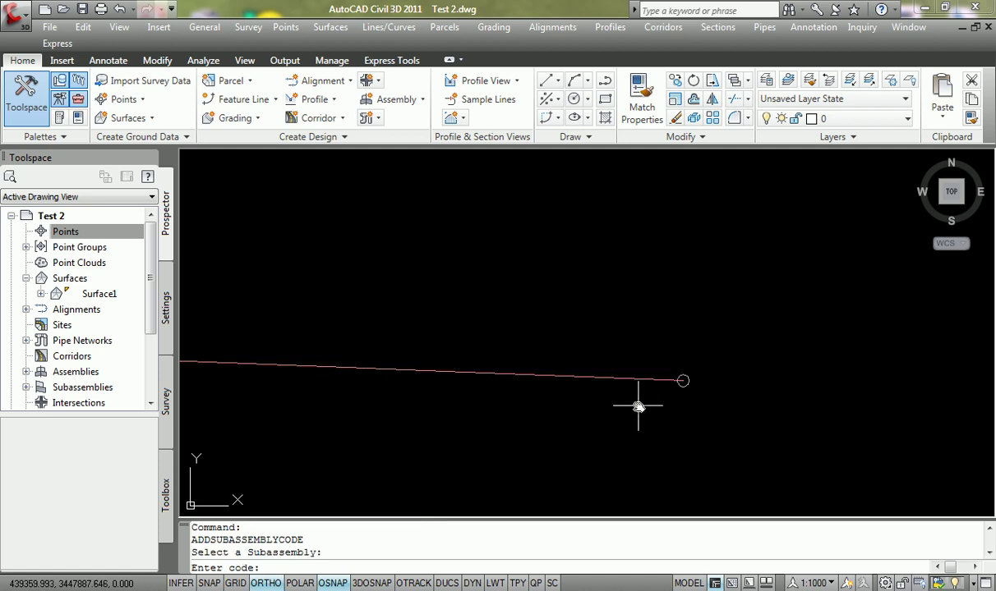
type("AS")
key("Return")
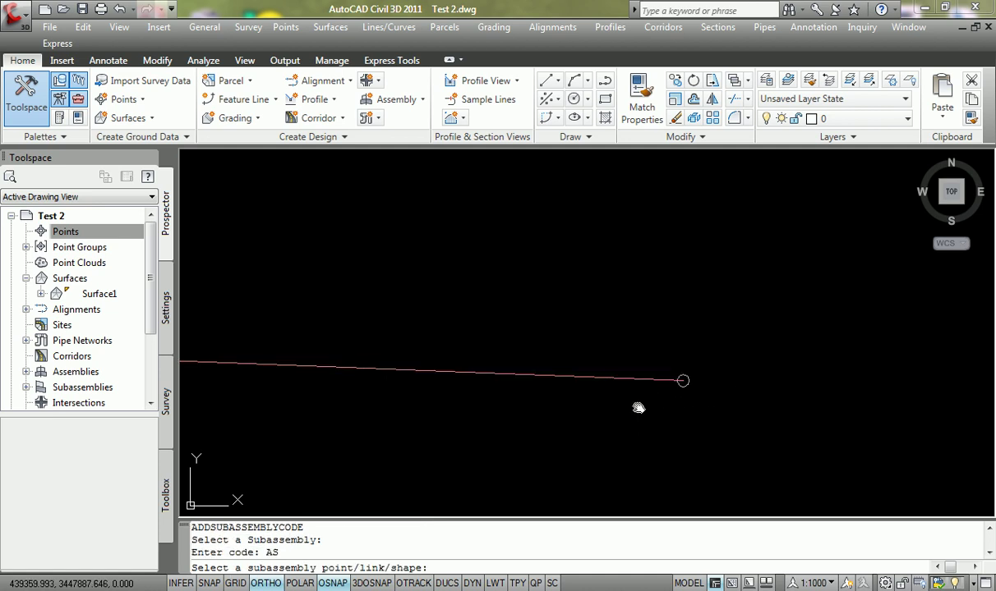
left_click(682, 383)
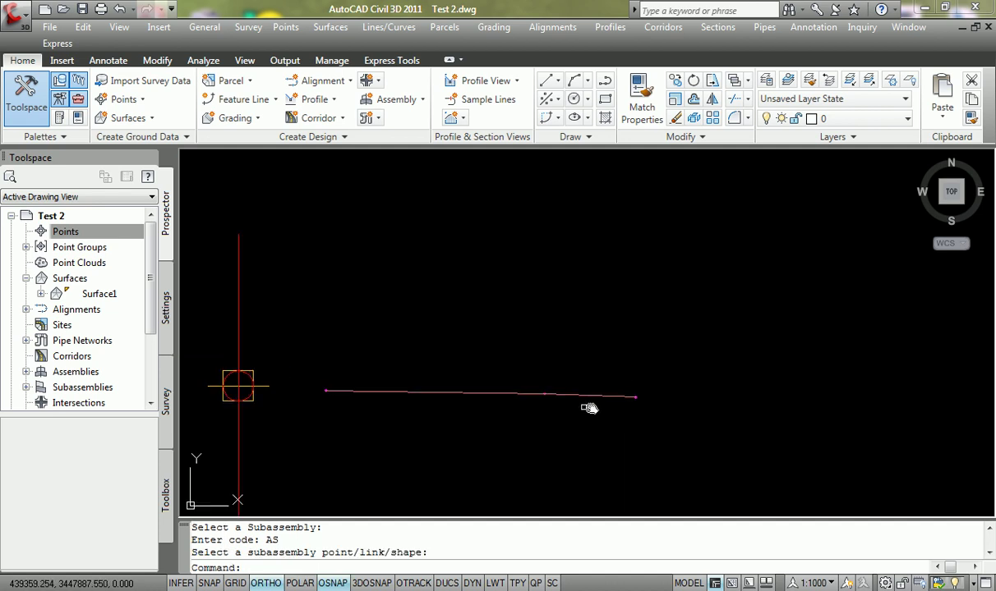
Step: Examine the subassembly's three coded points and their position beside the assembly baseline
middle_click_drag(576, 400, 607, 393)
middle_click_drag(346, 378, 349, 377)
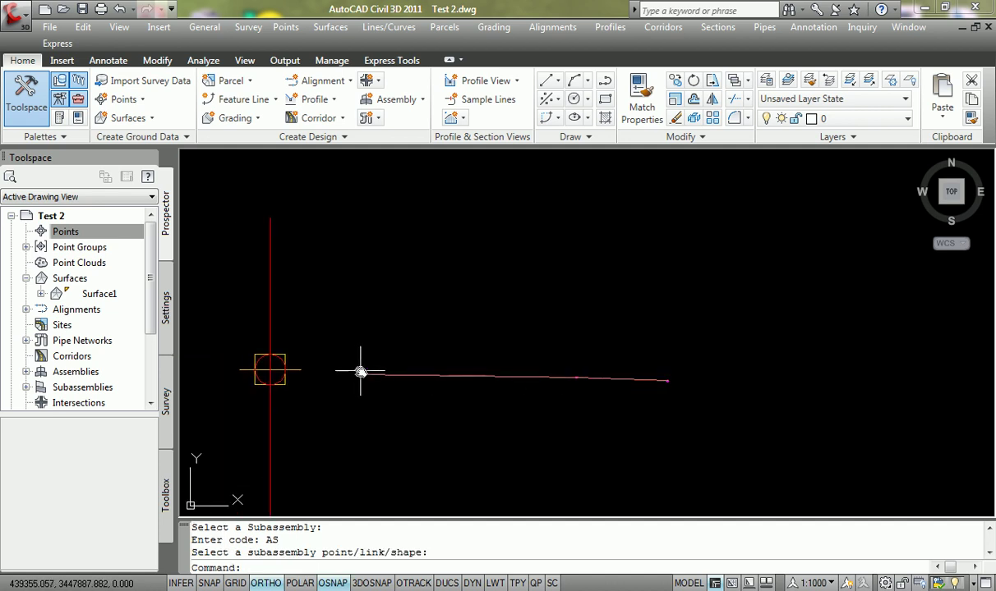
scroll(357, 373, "up", 2)
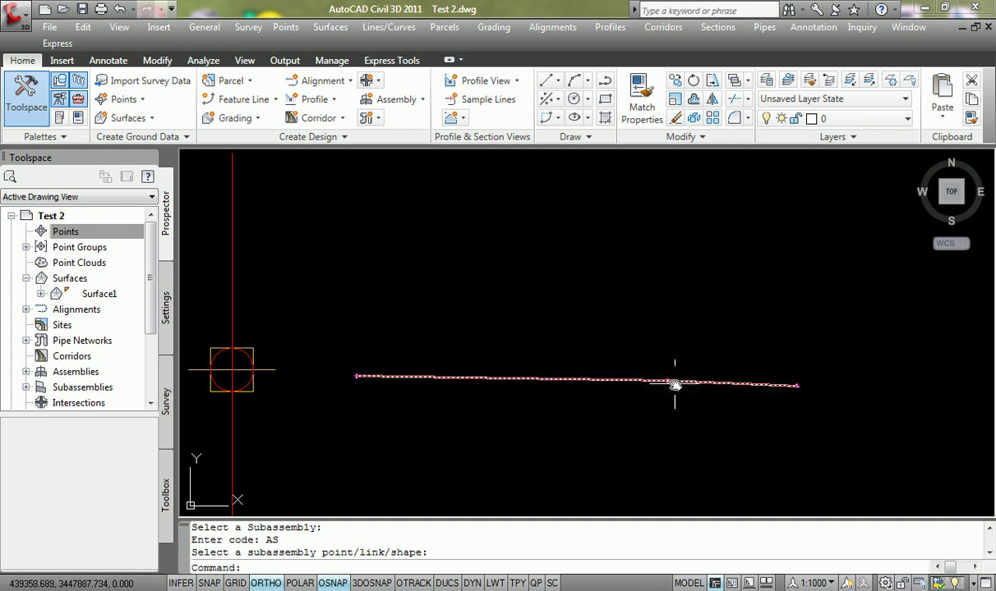
scroll(672, 387, "up", 2)
left_click(801, 385)
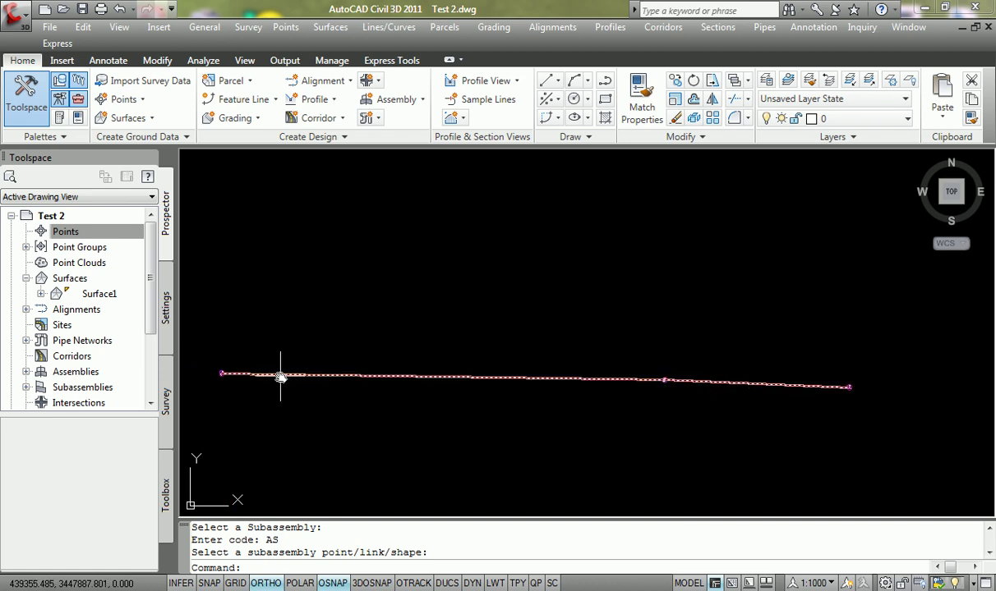
scroll(281, 377, "down", 1)
mouse_move(382, 388)
middle_mouse_down()
mouse_move(473, 378)
mouse_move(458, 340)
middle_mouse_up()
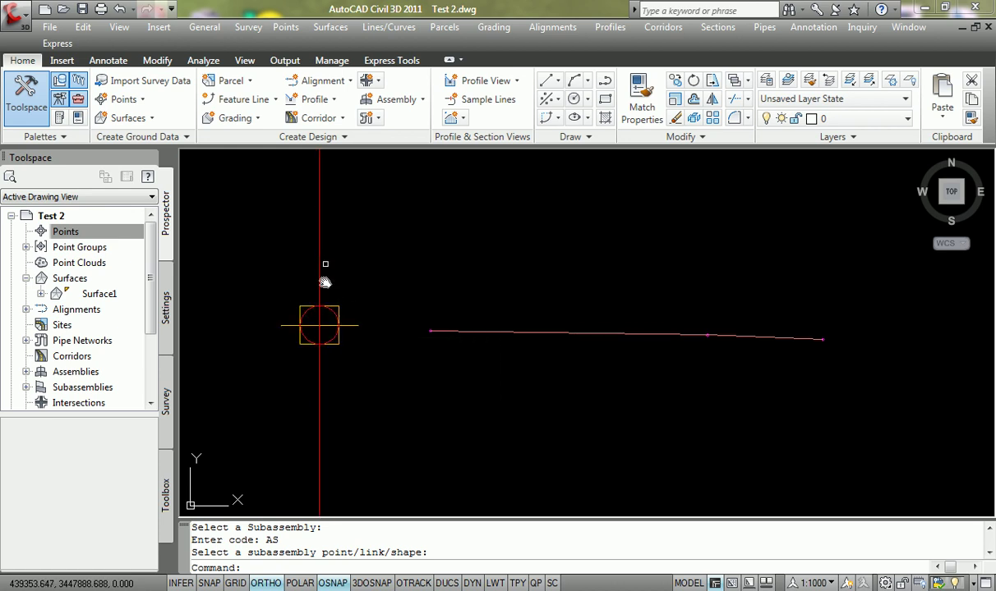
mouse_move(475, 333)
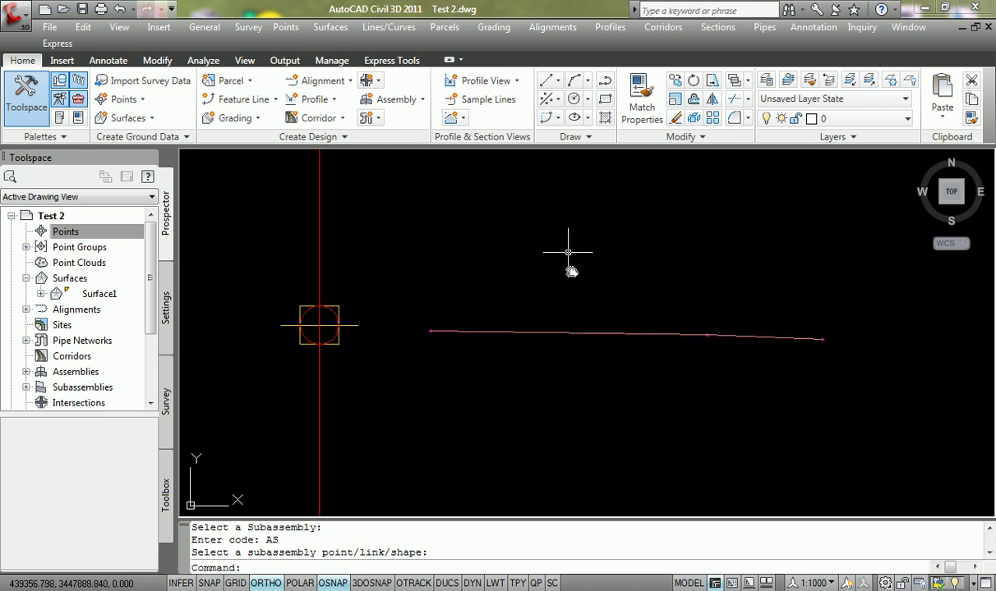
Step: Add the coded subassembly to the assembly, attaching it at the marker point in the centre of the baseline
left_click(587, 337)
left_click(582, 335)
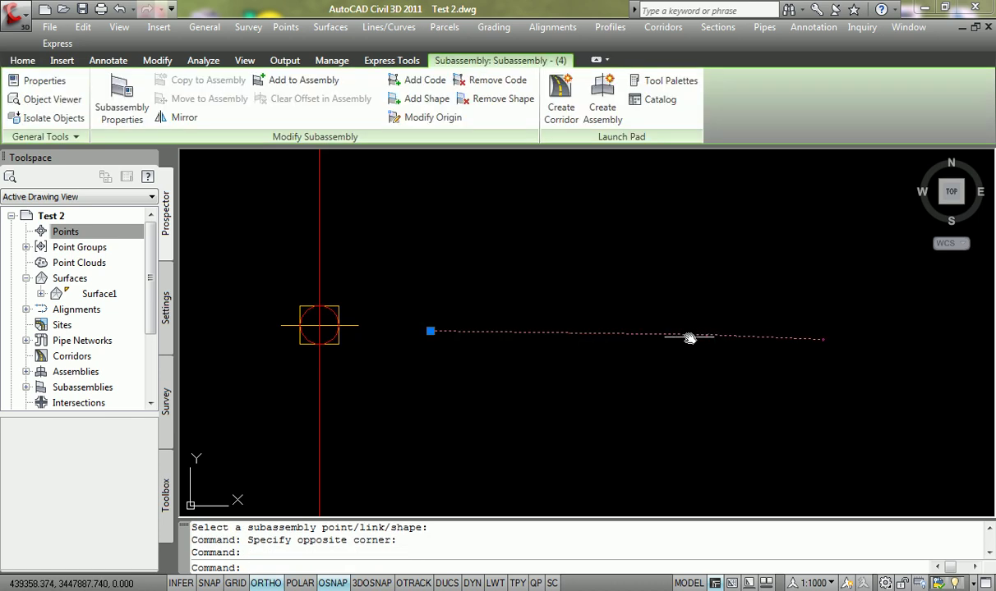
right_click(678, 336)
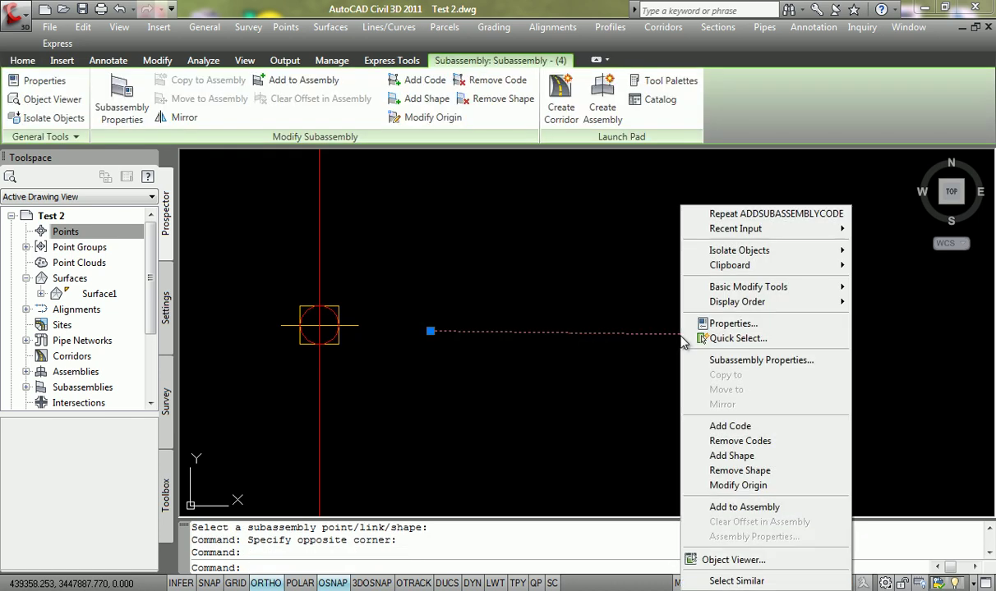
left_click(774, 510)
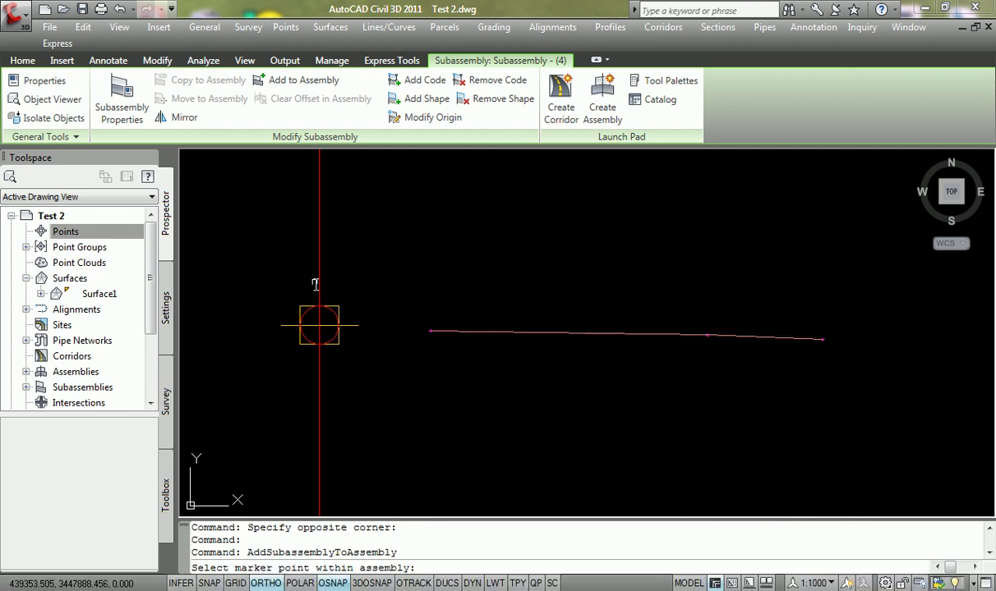
left_click(319, 325)
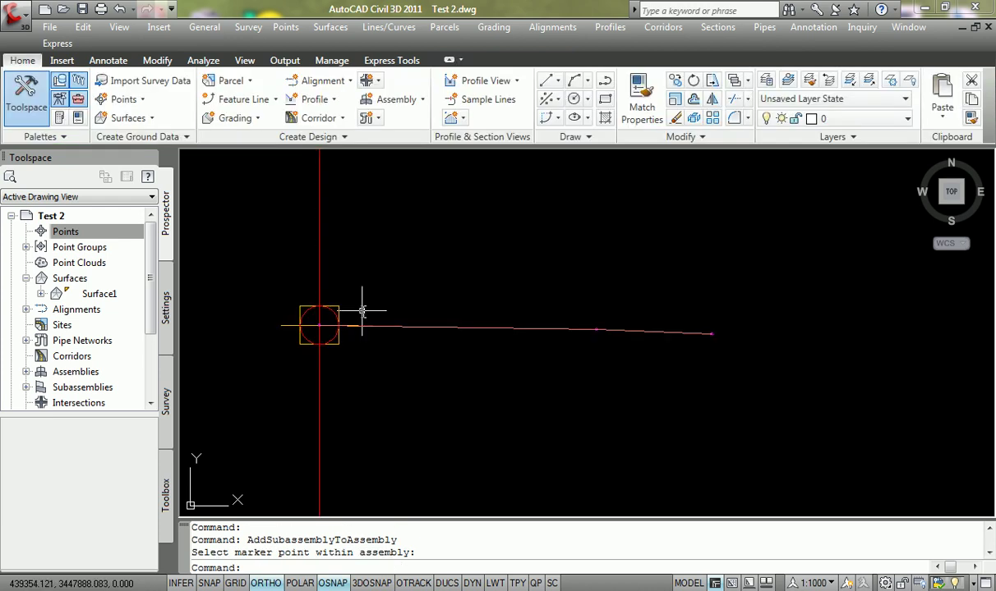
Step: Inspect where the subassembly's origin meets the assembly's baseline marker
scroll(361, 320, "up", 6)
scroll(337, 358, "down", 7)
scroll(351, 360, "down", 4)
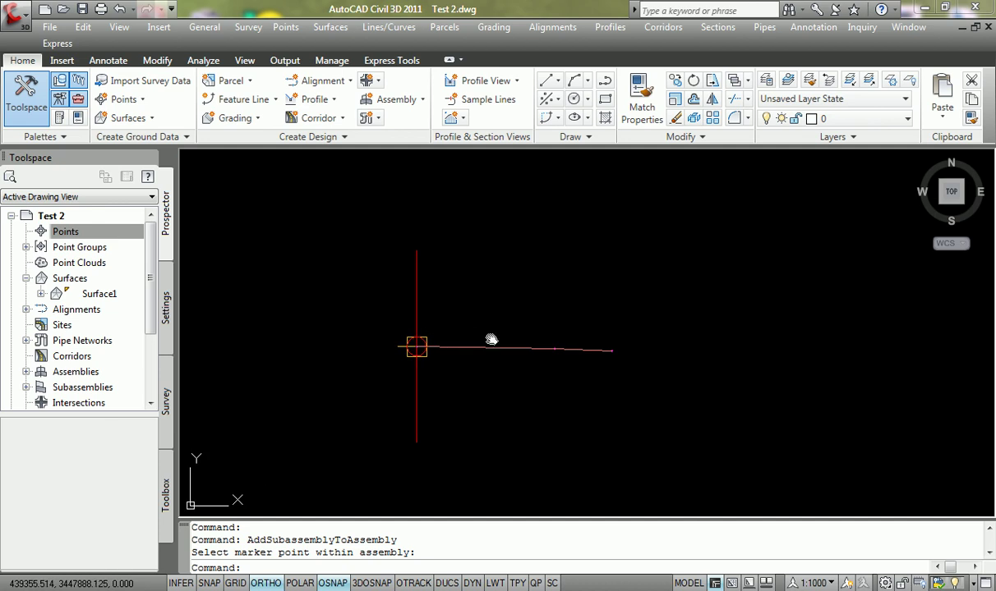
middle_click_drag(521, 325, 544, 334)
scroll(511, 351, "up", 2)
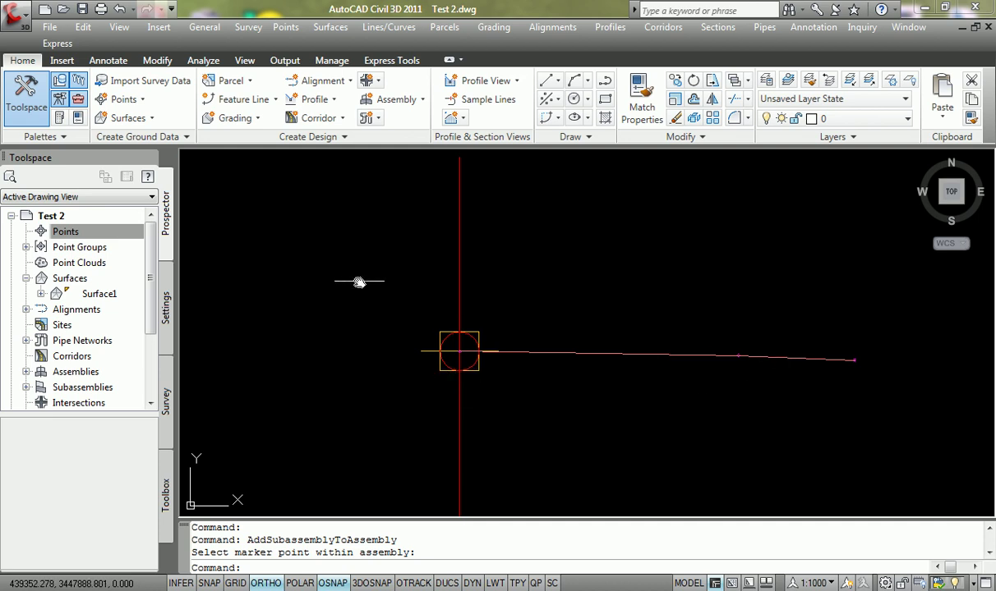
middle_click_drag(442, 285, 484, 295)
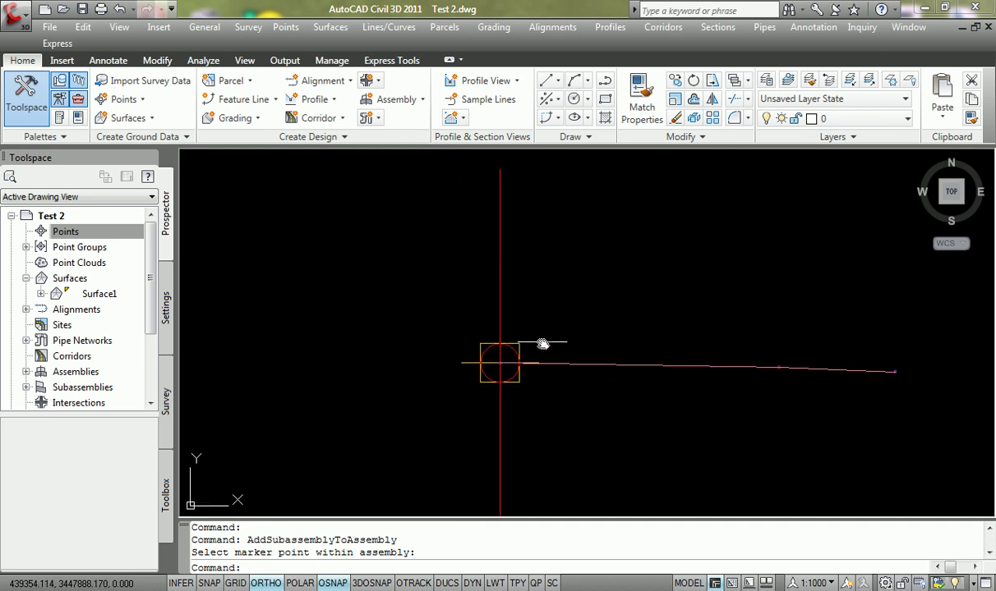
Step: Mirror the attached subassembly to the west side of the assembly baseline and dismiss the event messages
left_click(499, 315)
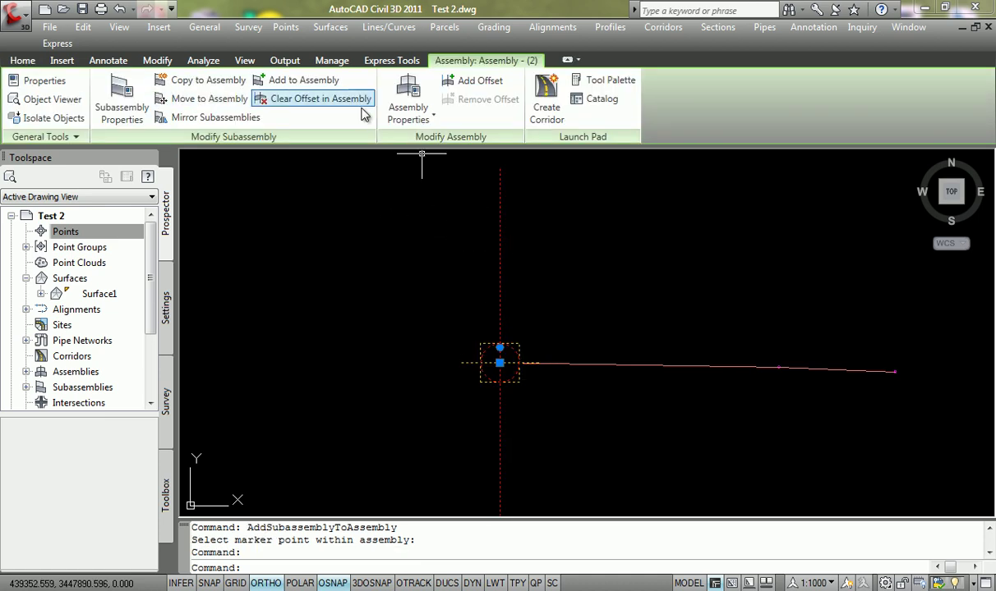
left_click(216, 119)
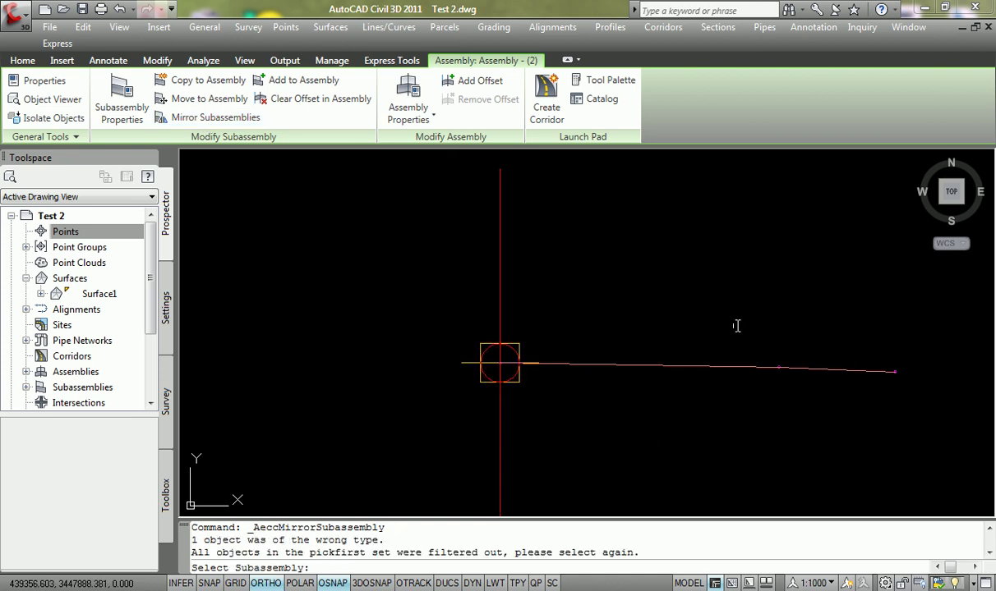
left_click(731, 367)
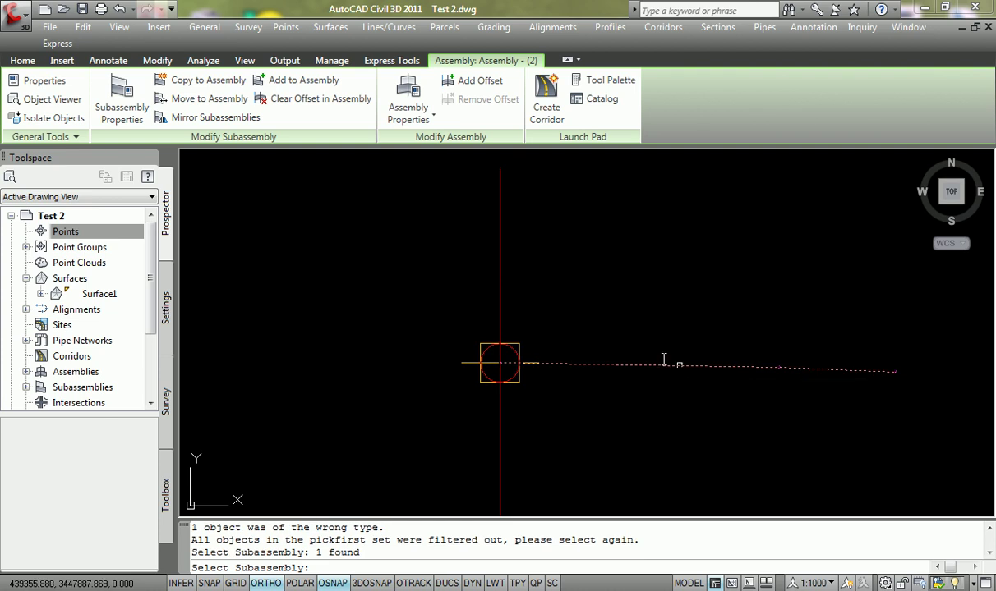
key("Return")
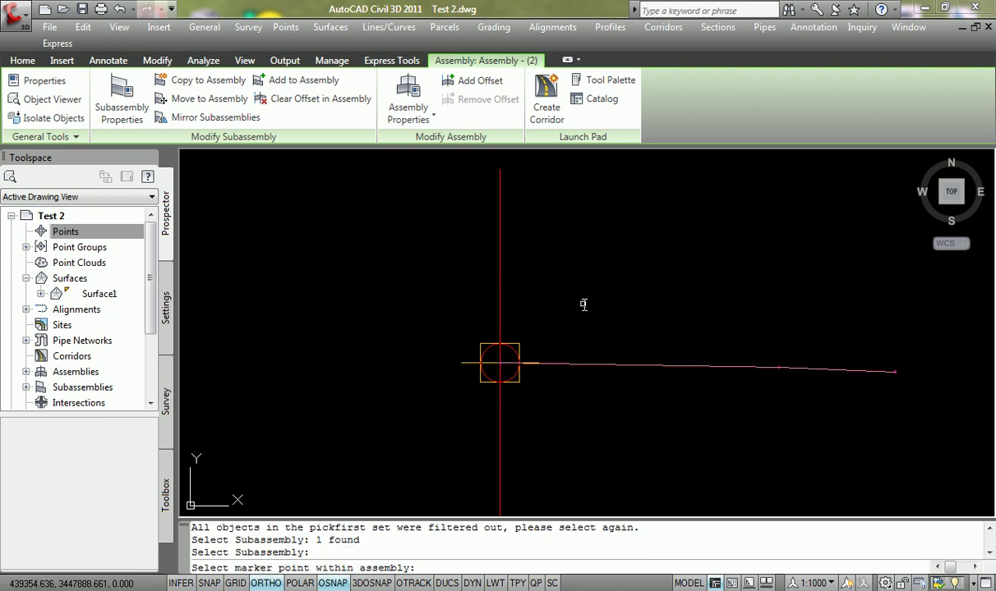
left_click(499, 293)
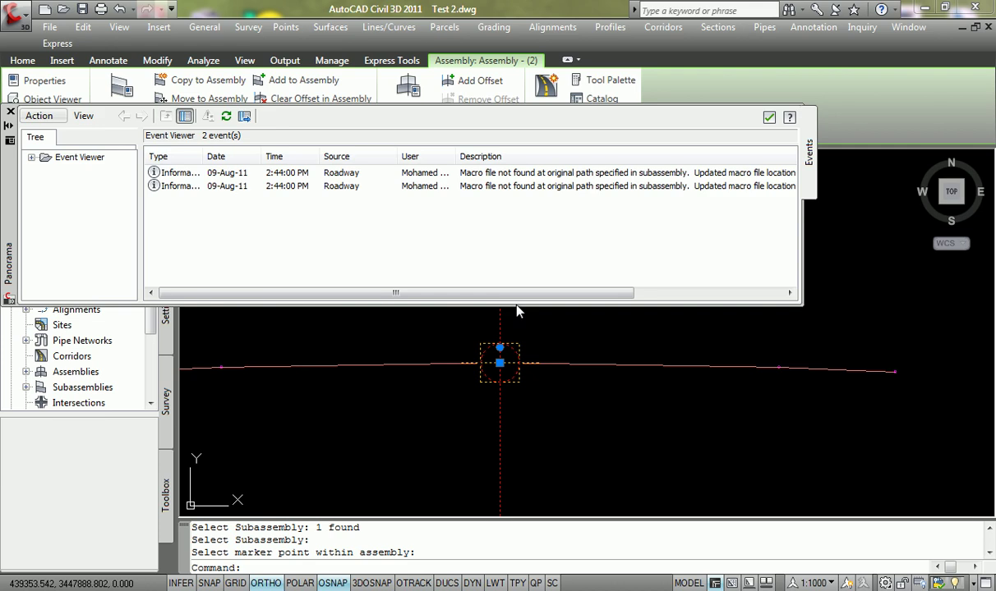
left_click(769, 118)
scroll(637, 342, "down", 3)
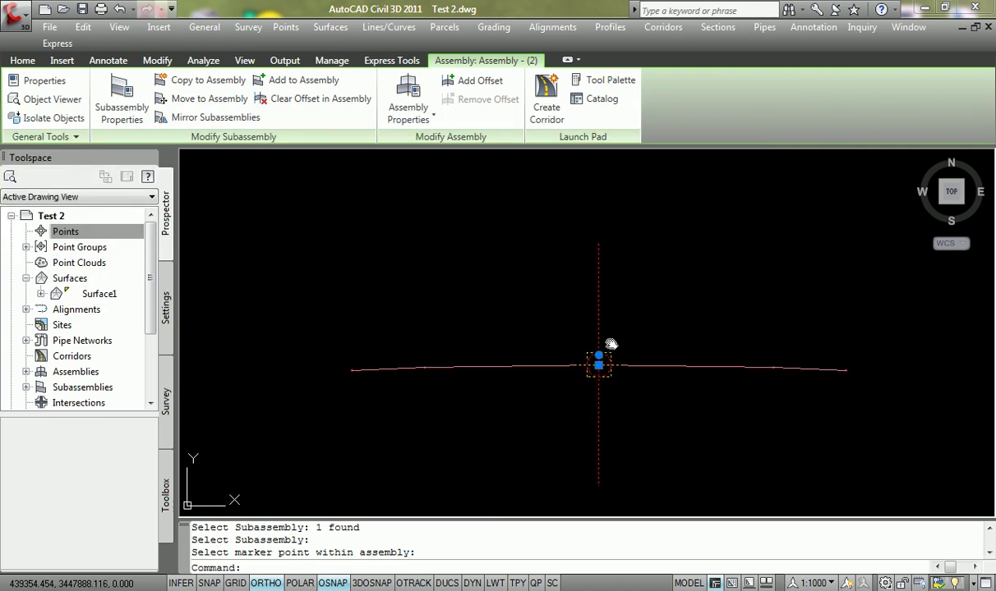
middle_click_drag(638, 355, 618, 335)
key("Escape")
Step: Examine the two-sided assembly and check the point code at the east subassembly's outer end point
scroll(587, 347, "up", 2)
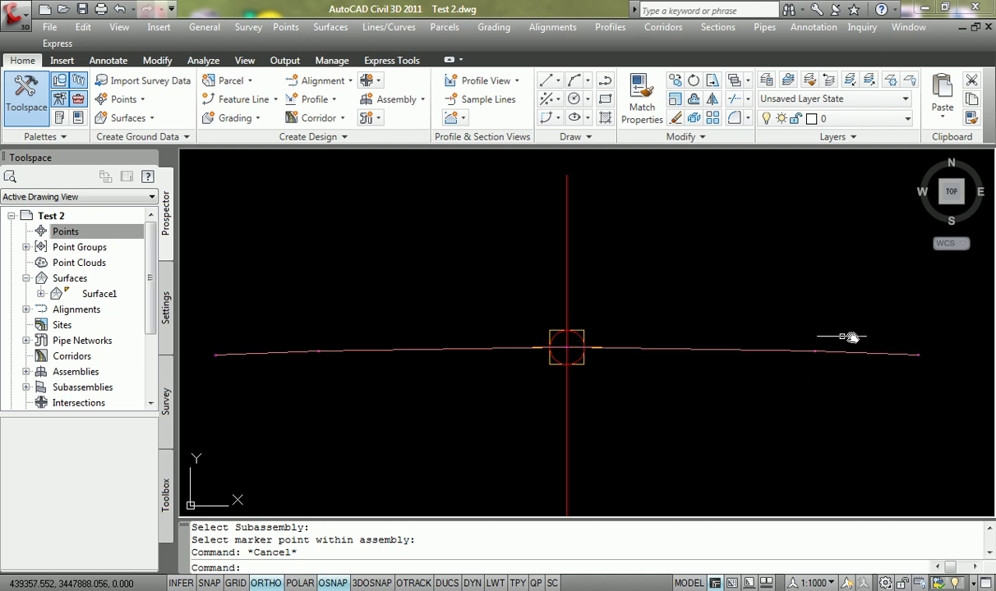
scroll(425, 349, "up", 3)
scroll(428, 346, "down", 4)
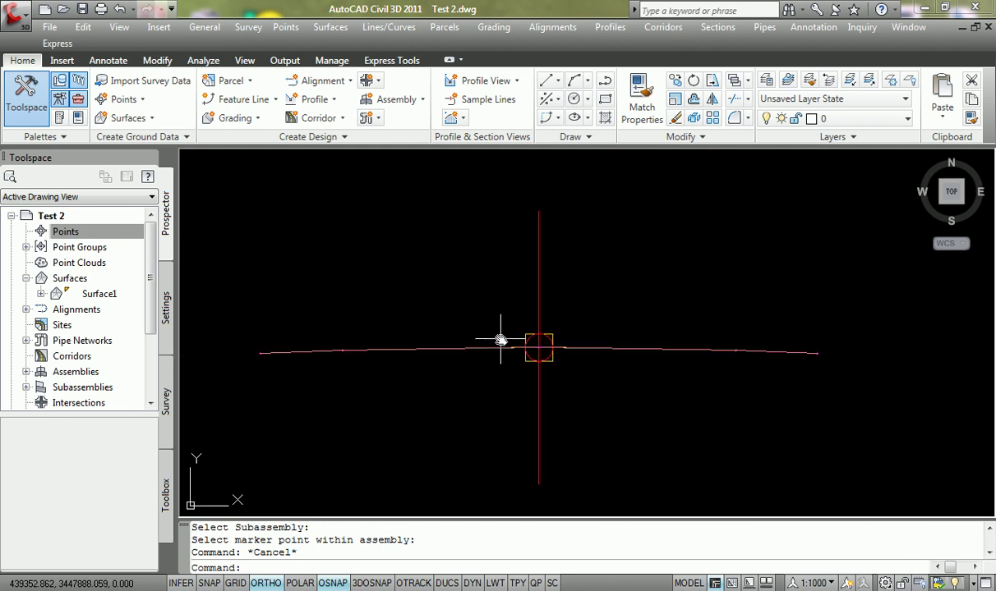
scroll(502, 344, "down", 1)
mouse_move(502, 345)
middle_mouse_down()
mouse_move(571, 349)
mouse_move(571, 360)
mouse_move(563, 350)
middle_mouse_up()
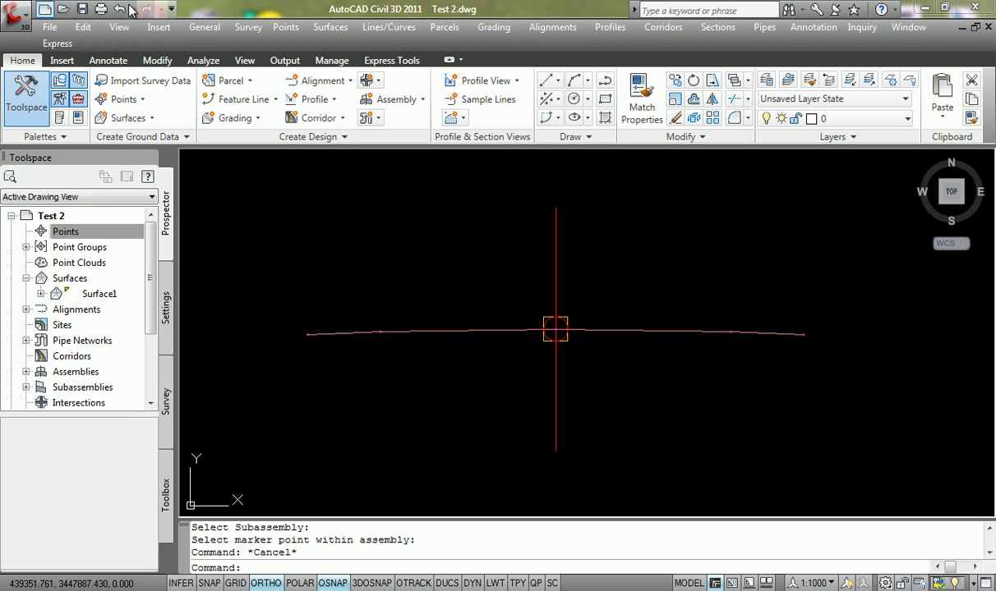
scroll(782, 331, "up", 4)
middle_click_drag(766, 331, 689, 349)
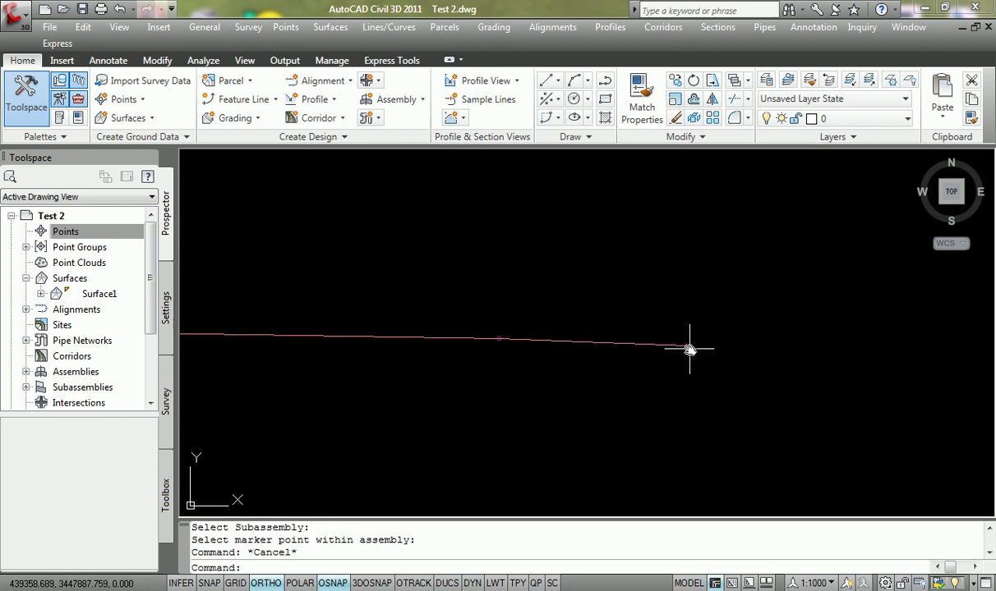
mouse_move(691, 347)
middle_mouse_down()
mouse_move(794, 305)
mouse_move(760, 309)
middle_mouse_up()
mouse_move(328, 296)
middle_mouse_down()
mouse_move(362, 280)
mouse_move(414, 308)
mouse_move(329, 373)
mouse_move(648, 356)
mouse_move(551, 377)
mouse_move(493, 367)
middle_mouse_up()
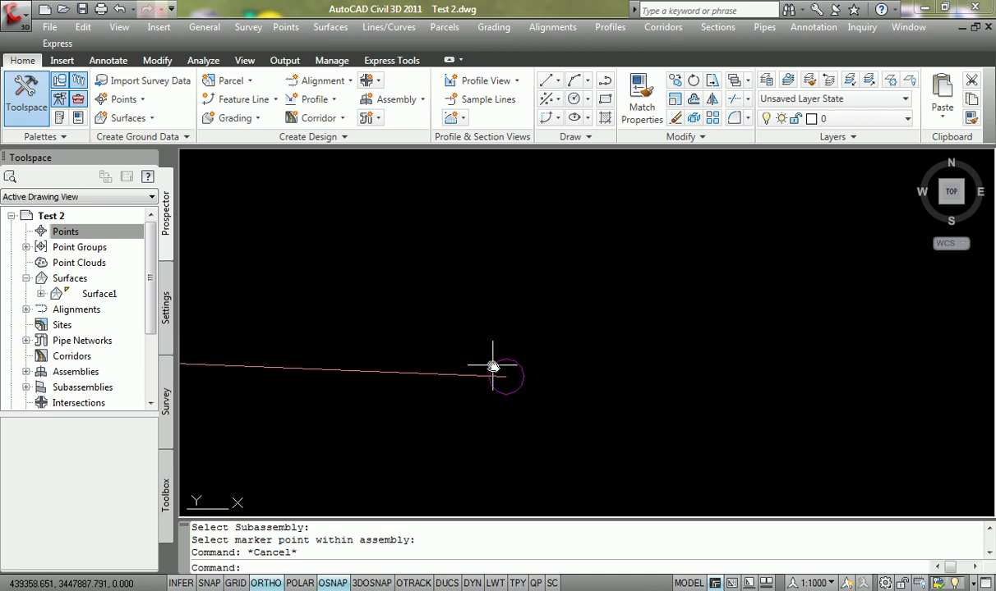
mouse_move(493, 367)
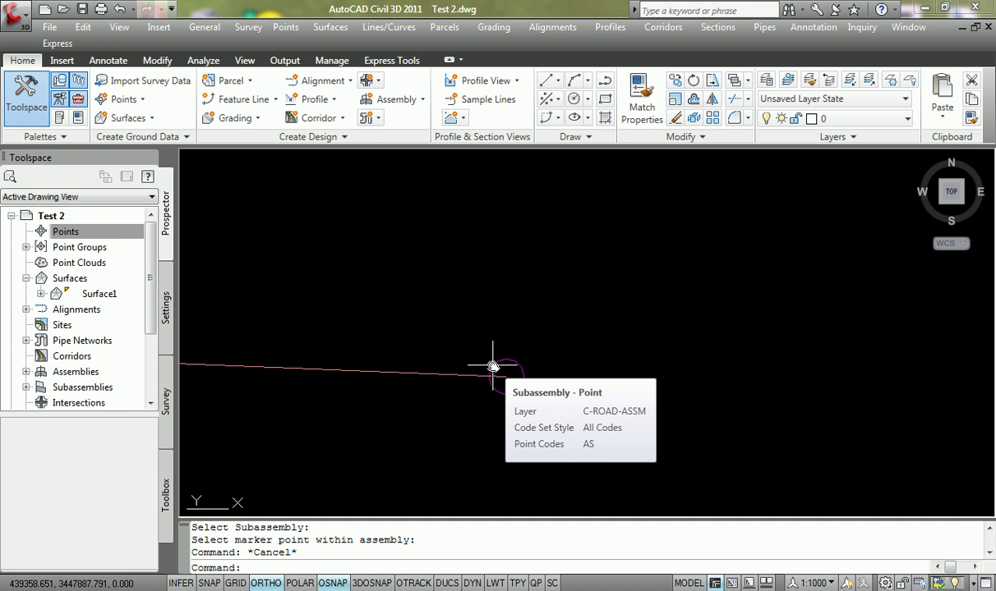
mouse_move(493, 367)
middle_mouse_down()
mouse_move(440, 355)
mouse_move(643, 359)
mouse_move(651, 322)
middle_mouse_up()
scroll(643, 359, "down", 3)
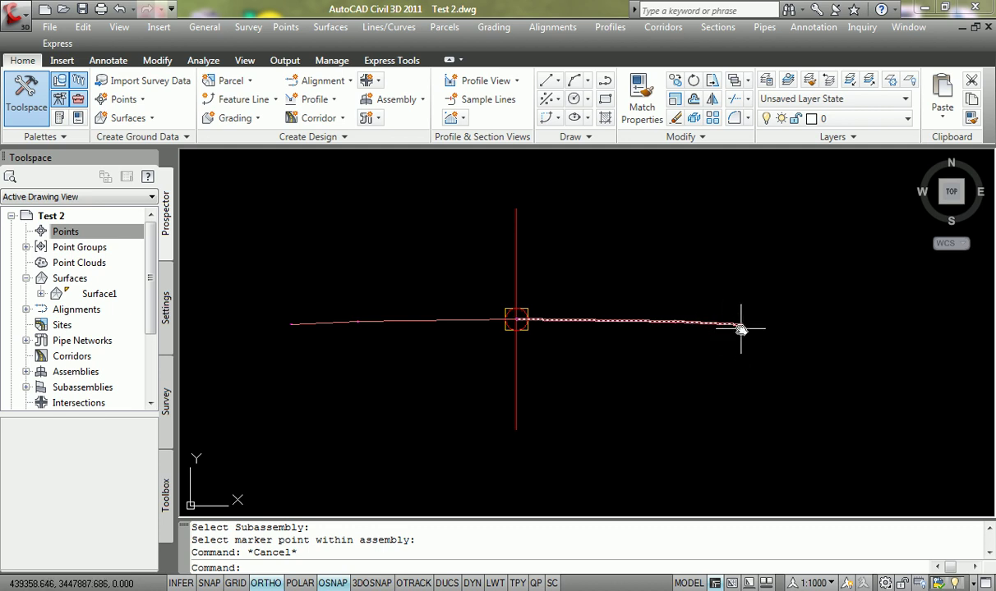
Step: Open the subassembly tool palettes and browse the metric categories to the Daylight subassemblies
left_click(682, 29)
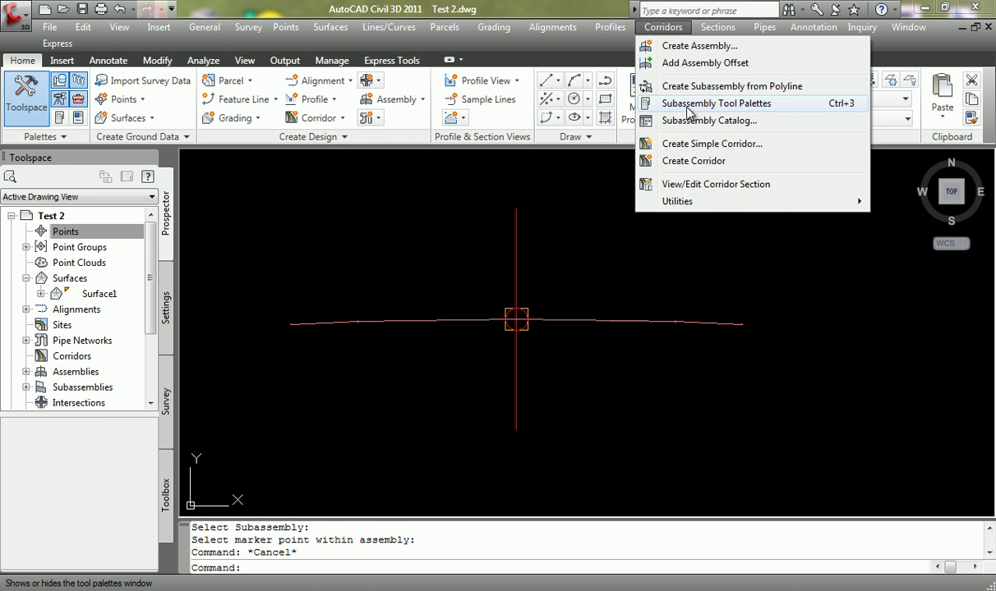
left_click(702, 105)
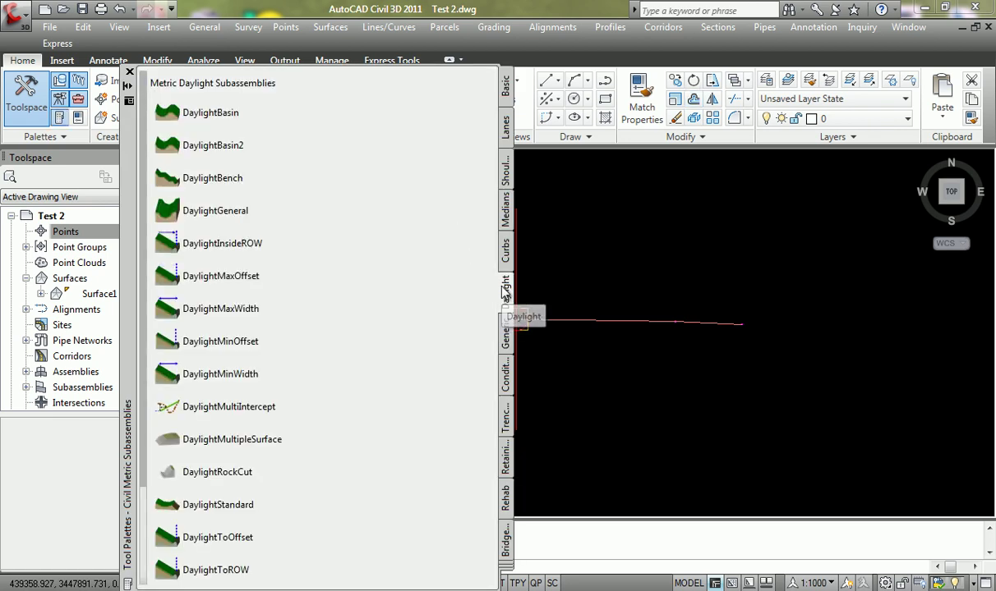
left_click(506, 205)
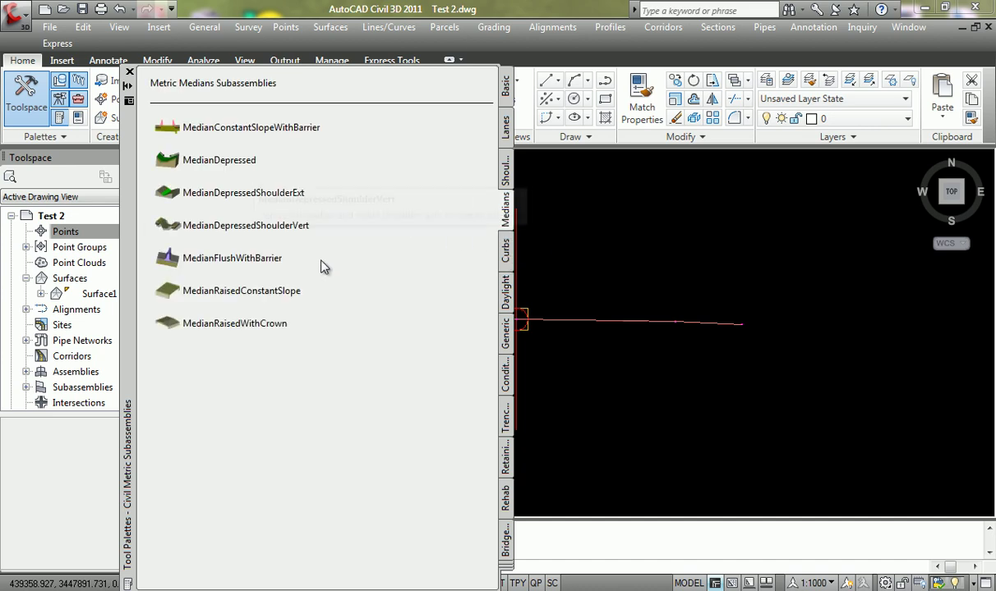
left_click(505, 250)
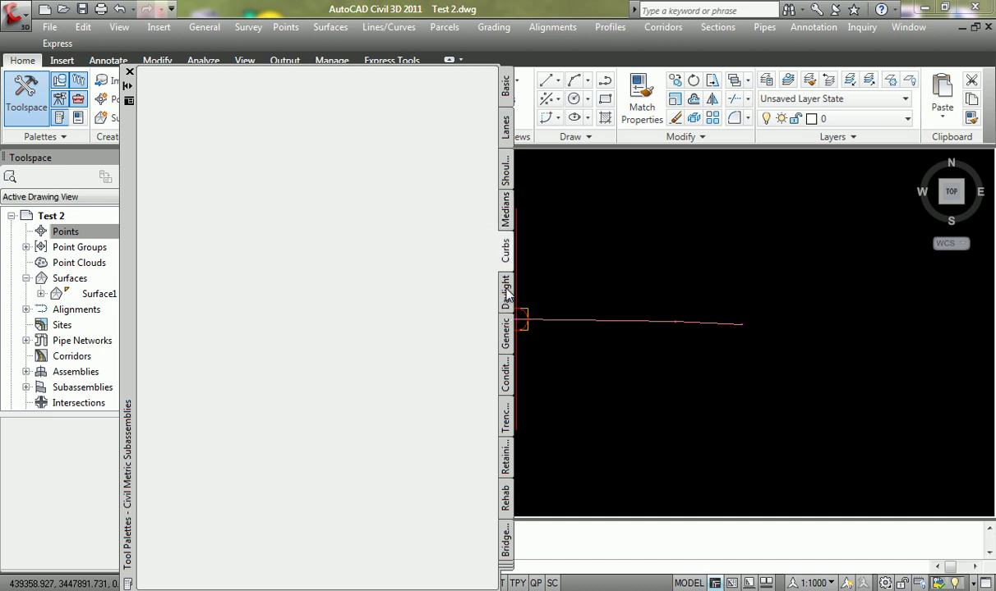
left_click(506, 294)
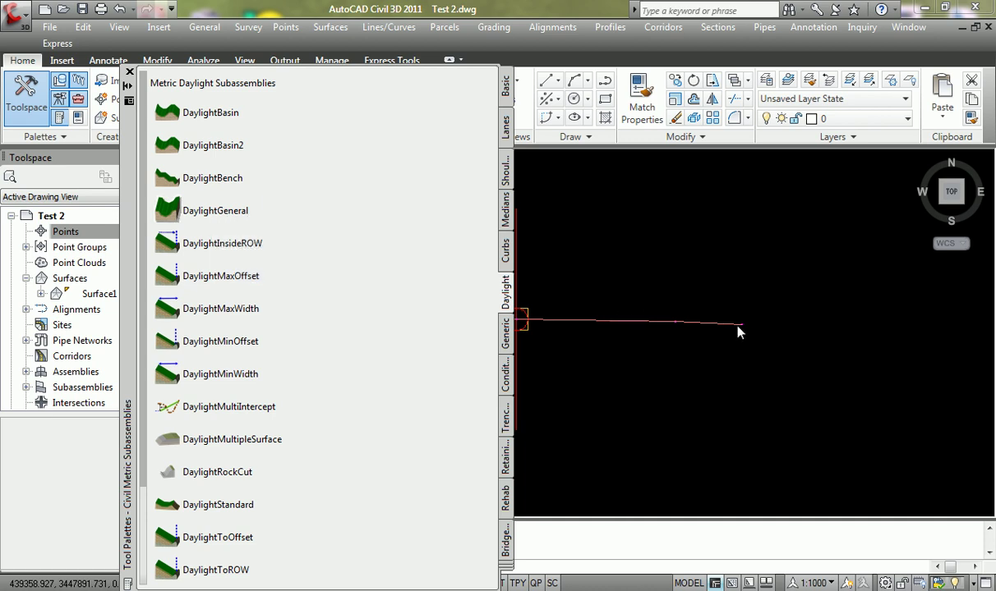
Step: Start the DaylightGeneral subassembly and review its cut, fill and guardrail parameters
key("ctrl+1")
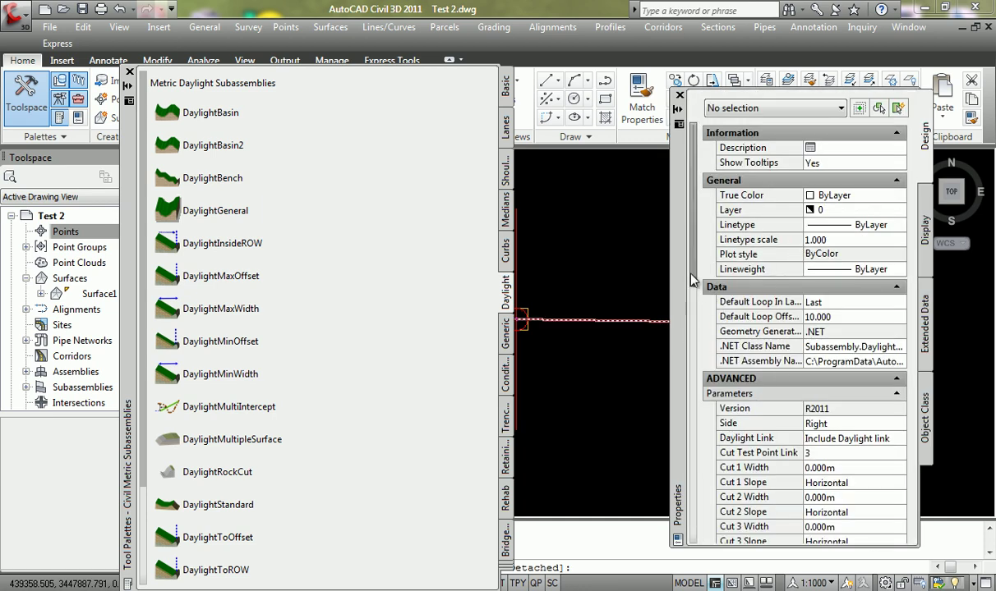
left_click_drag(693, 287, 690, 379)
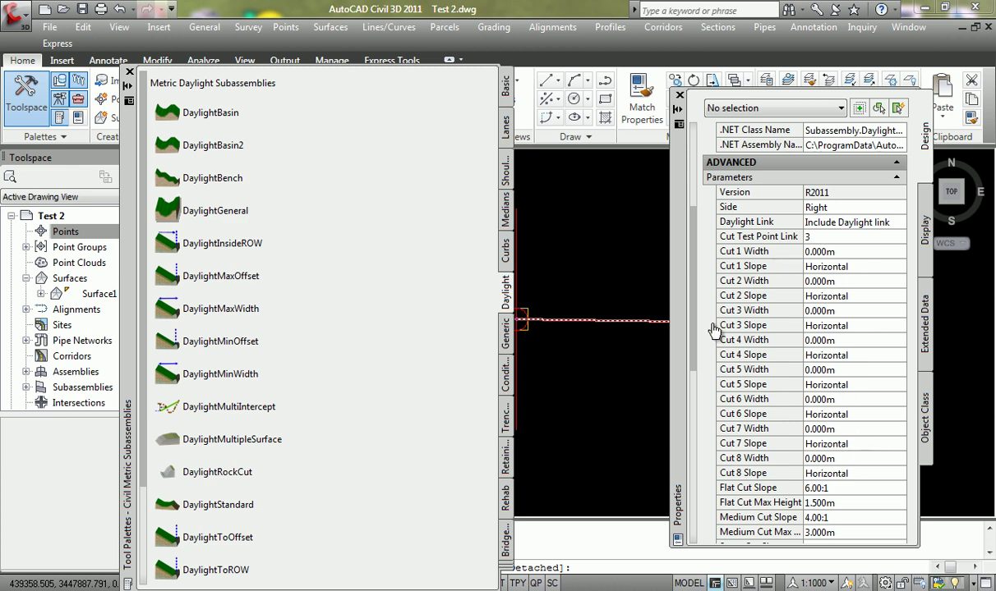
scroll(697, 377, "down", 3)
scroll(701, 379, "down", 1)
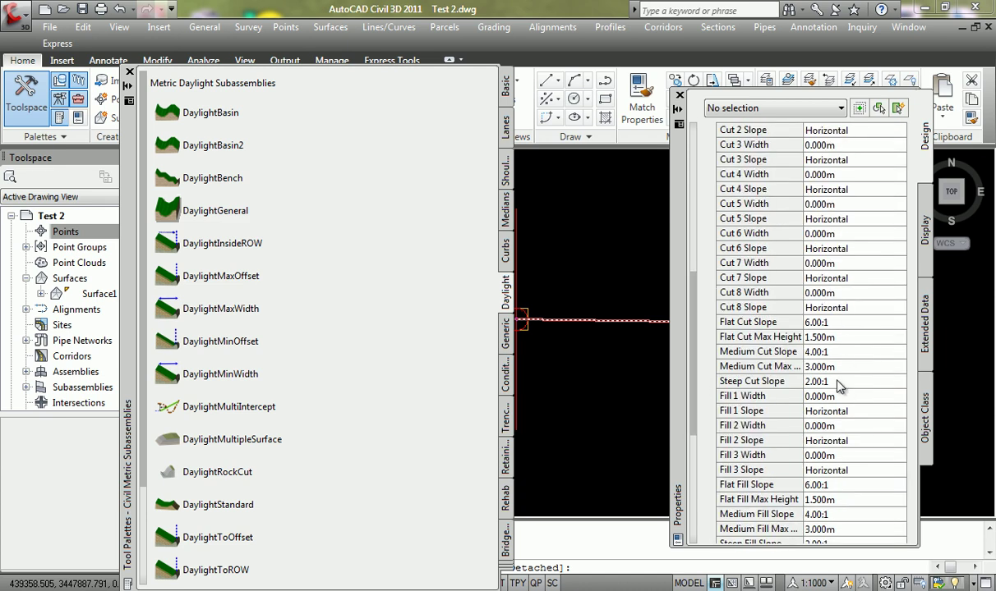
scroll(694, 403, "down", 2)
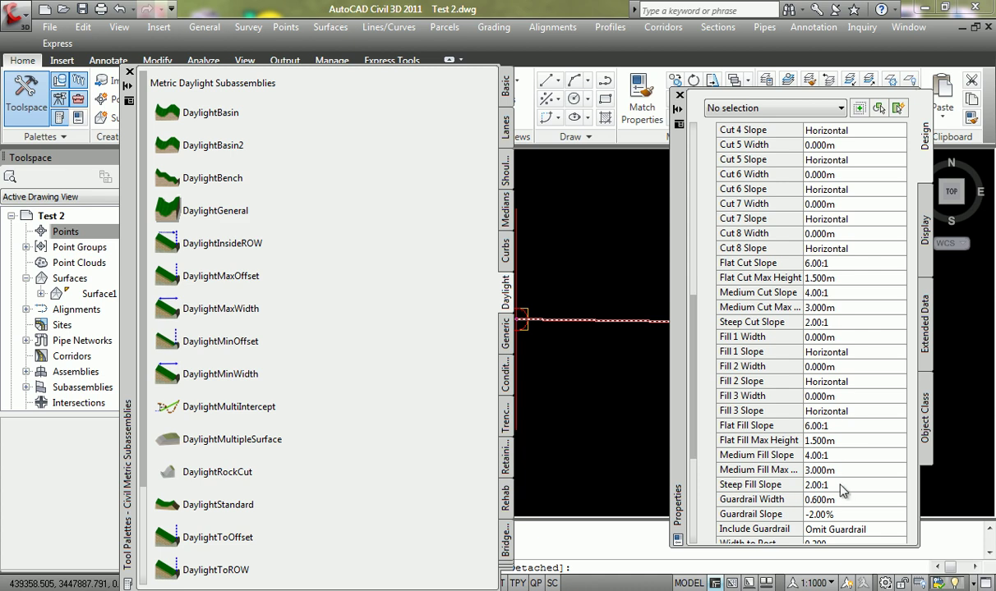
Step: Attach DaylightGeneral with side Right to the outer end points of the east and west subassemblies and end the placement
mouse_move(655, 257)
middle_mouse_down()
mouse_move(649, 215)
mouse_move(578, 265)
mouse_move(606, 263)
mouse_move(588, 273)
middle_mouse_up()
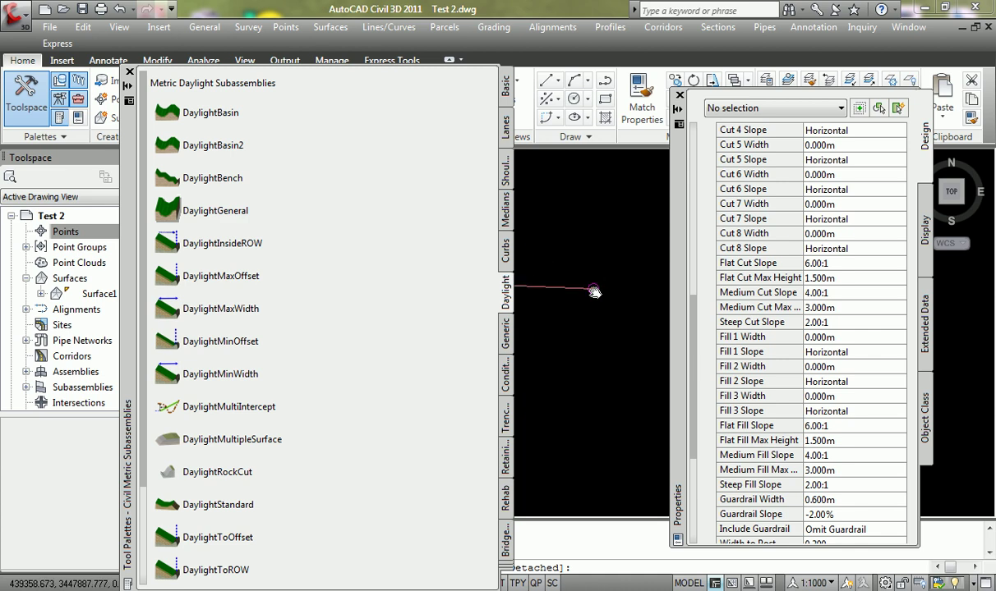
mouse_move(633, 303)
middle_mouse_down()
mouse_move(574, 237)
mouse_move(575, 316)
mouse_move(585, 288)
mouse_move(645, 286)
middle_mouse_up()
left_click(640, 294)
scroll(575, 296, "up", 5)
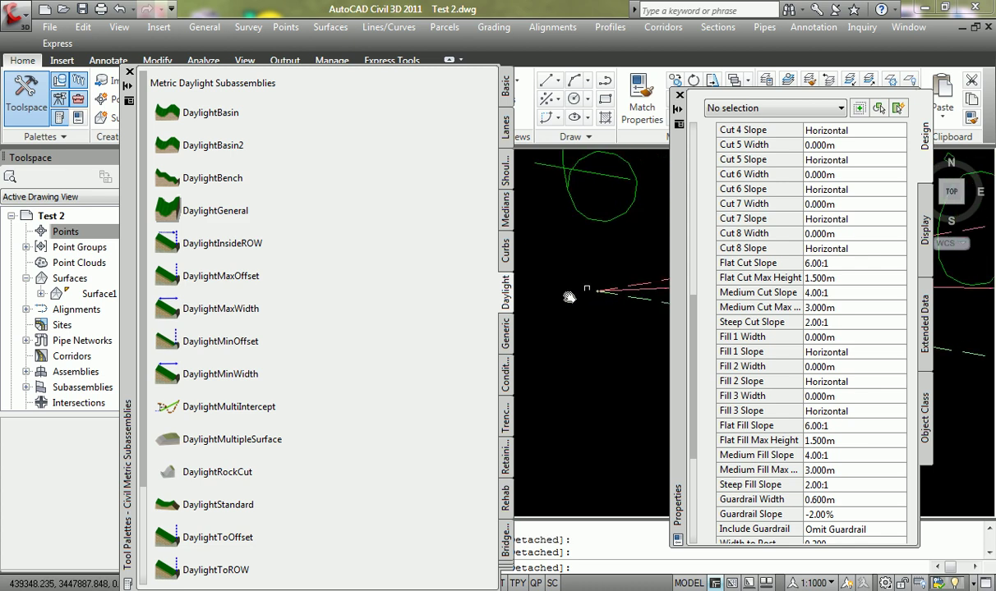
left_click(680, 97)
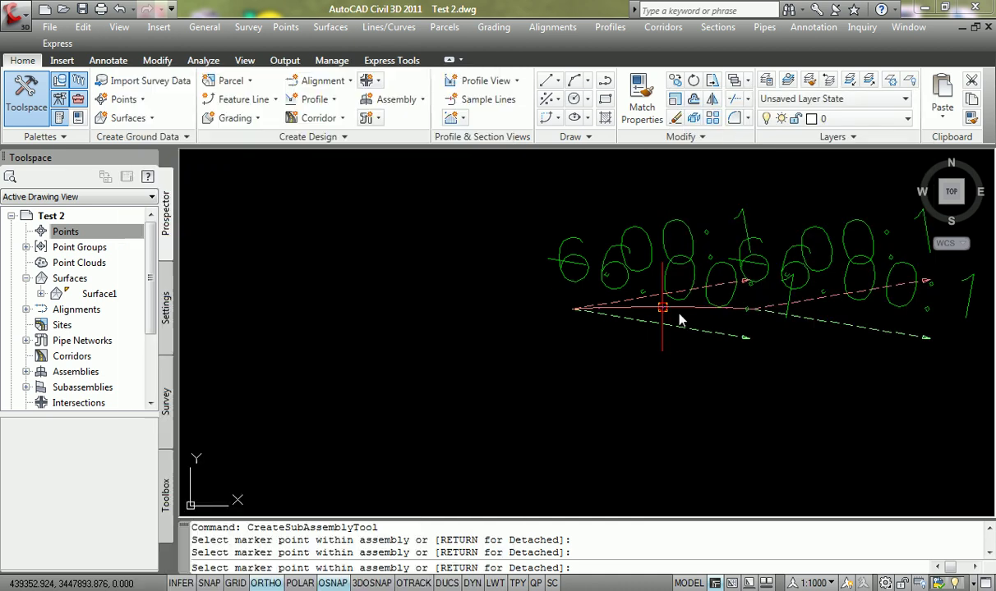
scroll(645, 317, "up", 2)
key("Escape")
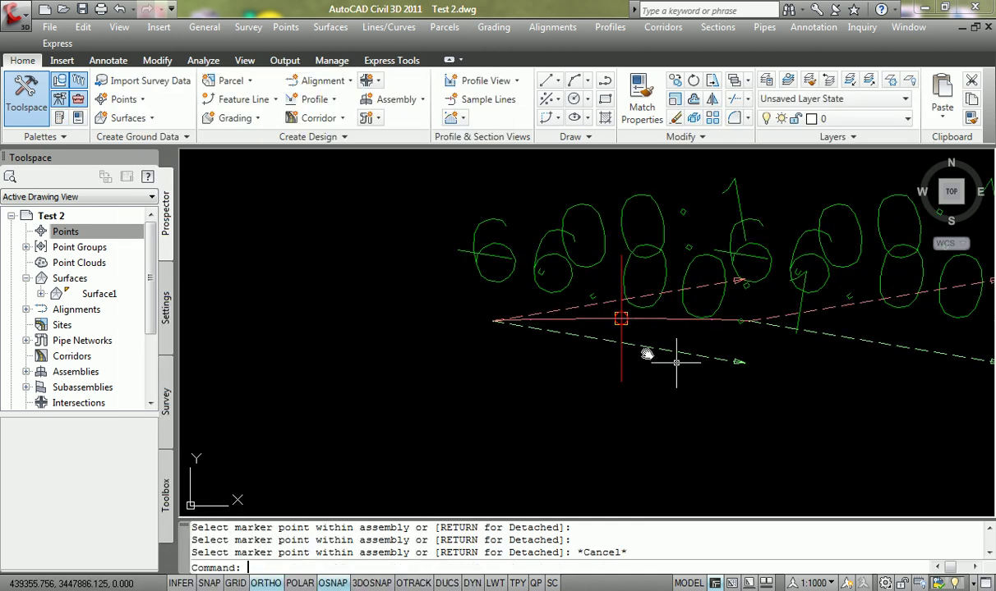
Step: Delete the west DaylightGeneral subassembly and the mirrored west subassembly from the assembly
left_click(603, 256)
key("Delete")
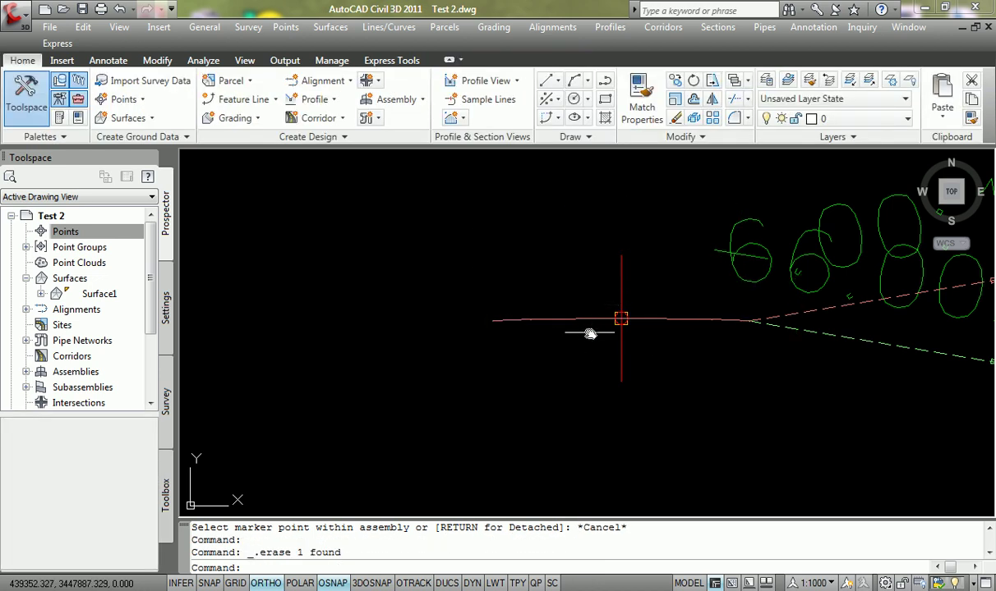
left_click(583, 320)
key("Delete")
mouse_move(666, 300)
middle_mouse_down()
mouse_move(573, 300)
mouse_move(511, 320)
middle_mouse_up()
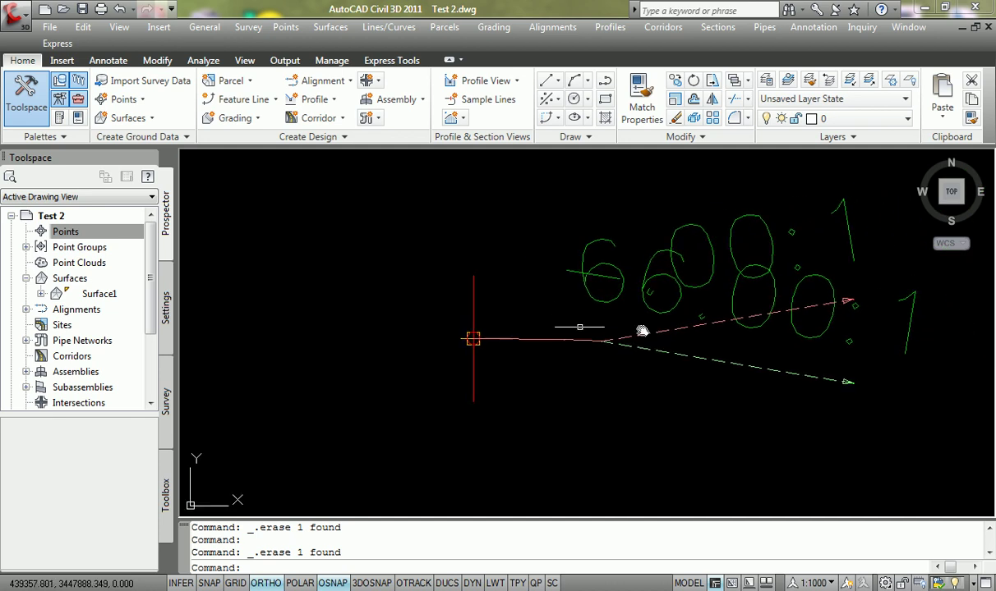
Step: Open the subassembly properties of the remaining east DaylightGeneral and set its Flat Fill Slope to 2:1
left_click(750, 328)
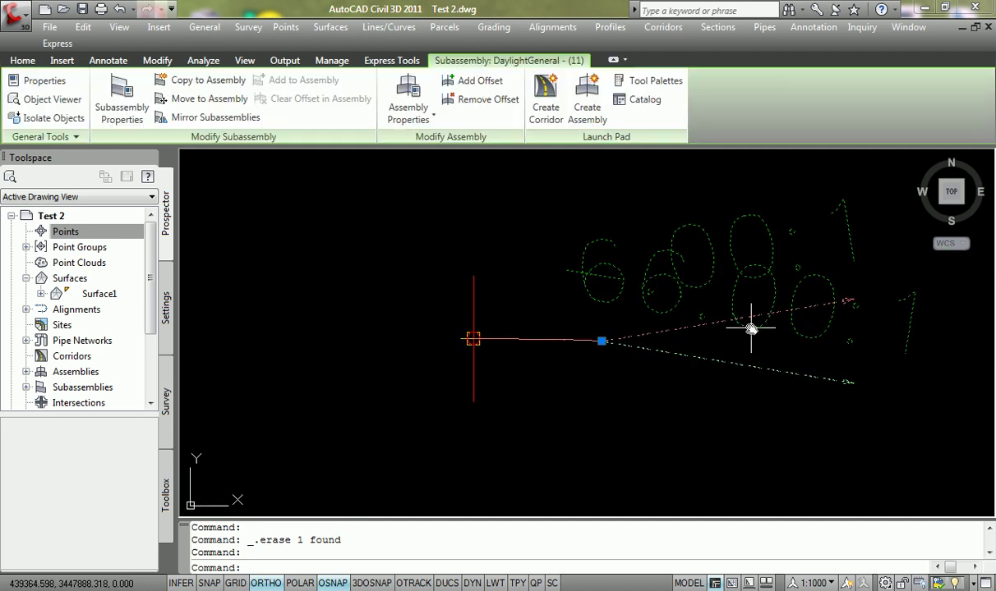
right_click(750, 328)
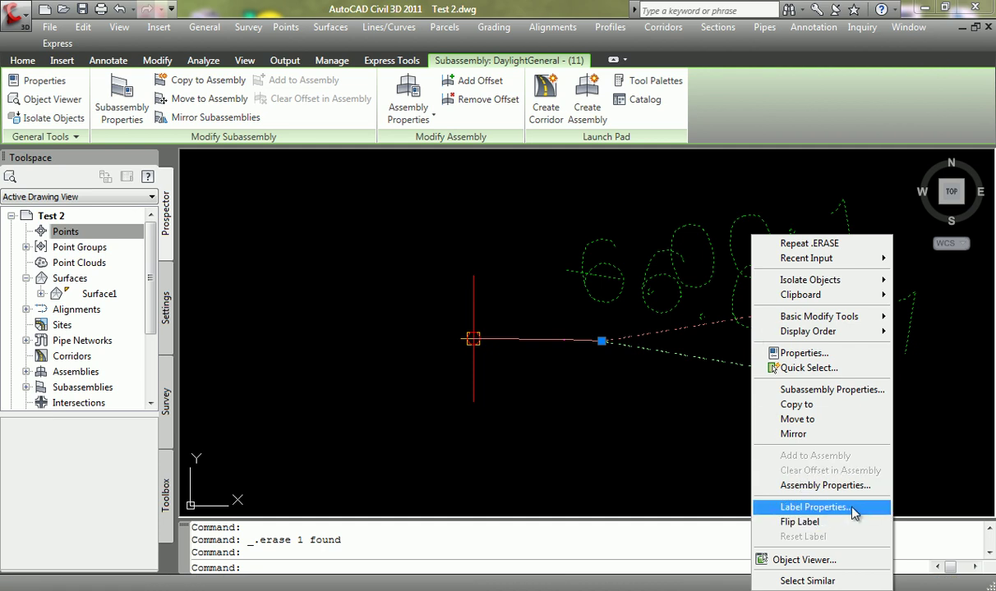
left_click(825, 390)
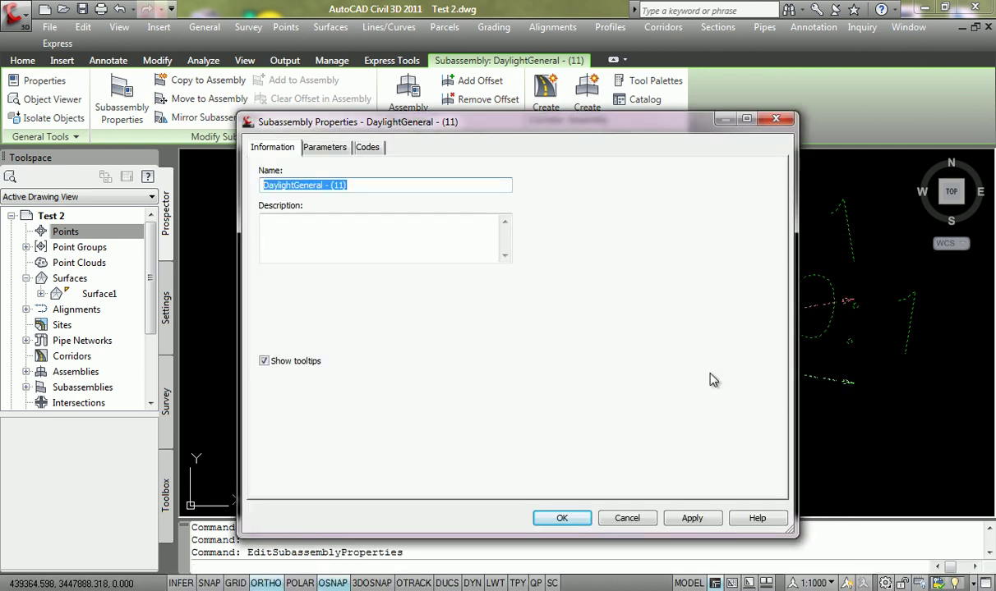
left_click(329, 149)
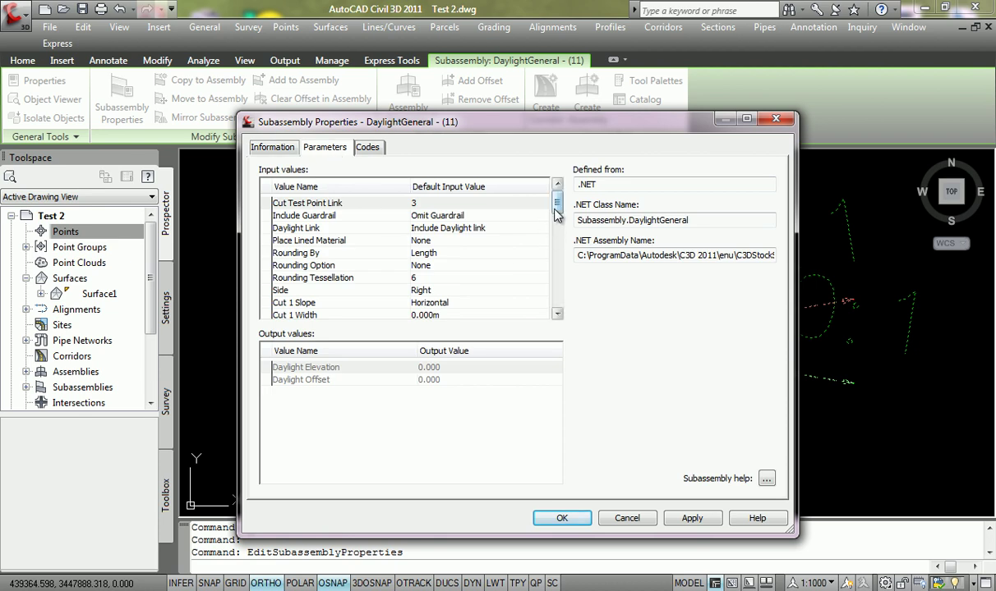
scroll(528, 205, "down", 3)
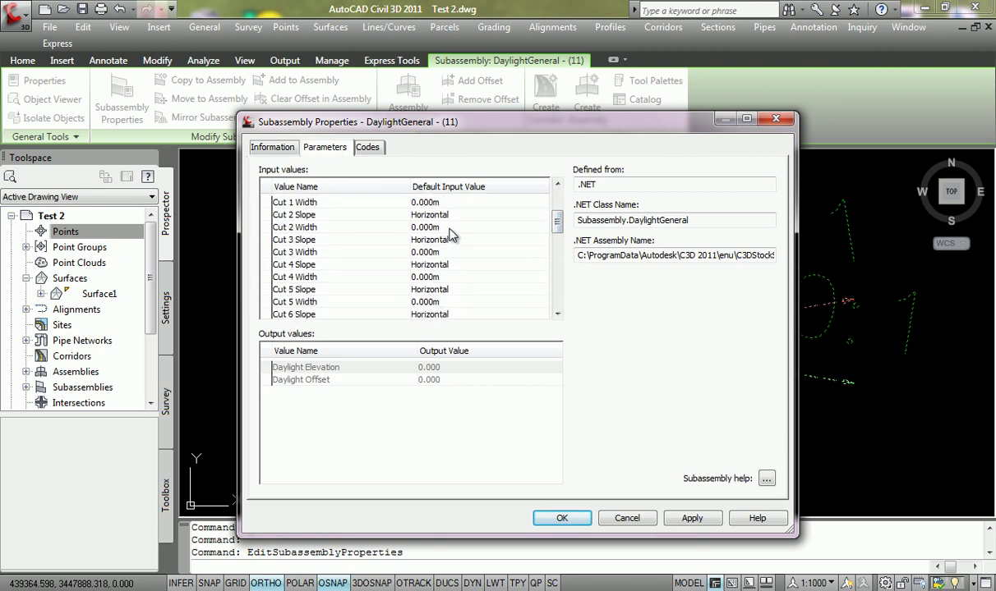
left_click(444, 302)
scroll(447, 304, "down", 4)
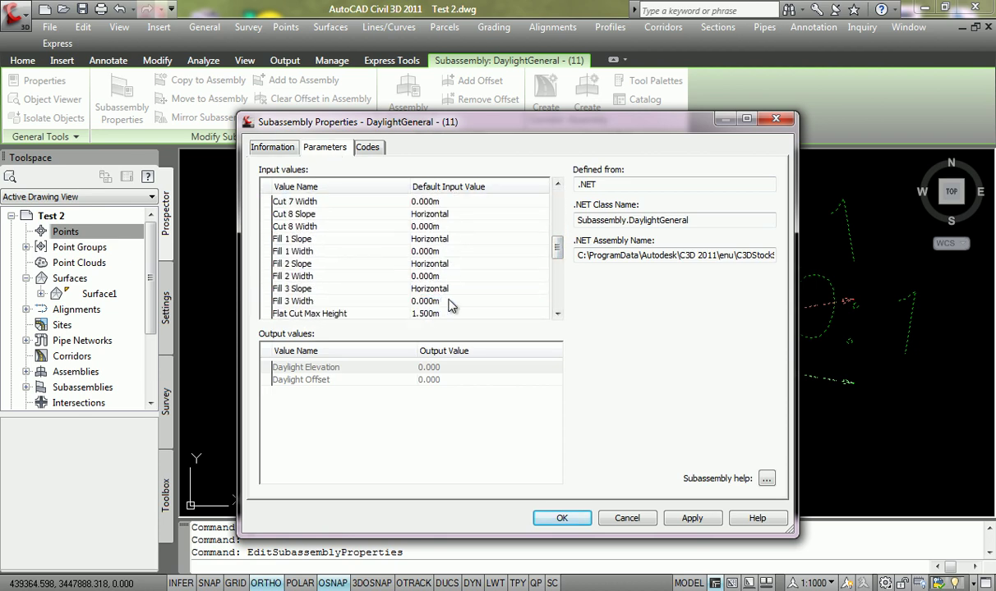
scroll(450, 304, "down", 3)
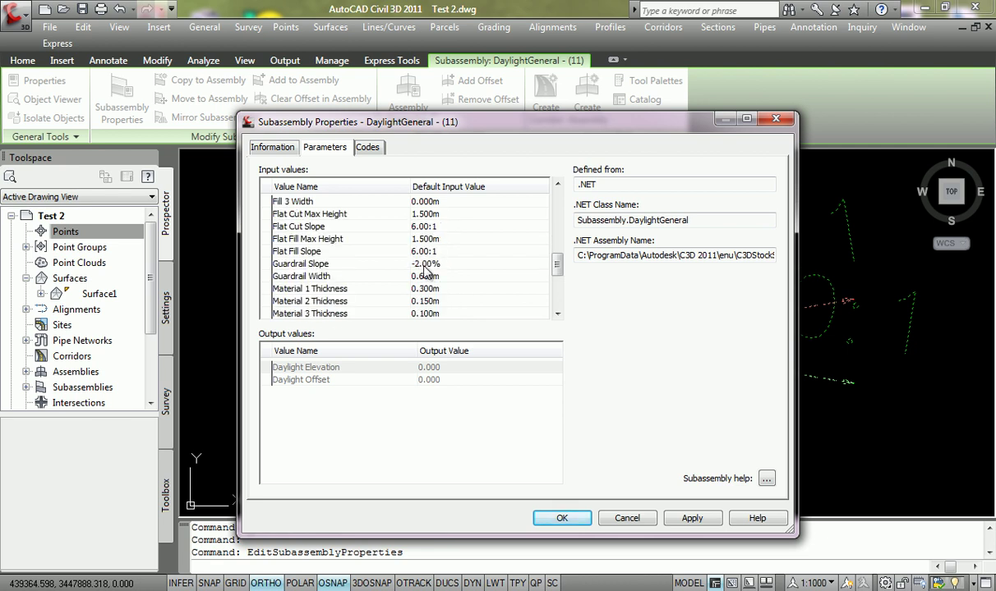
left_click(421, 254)
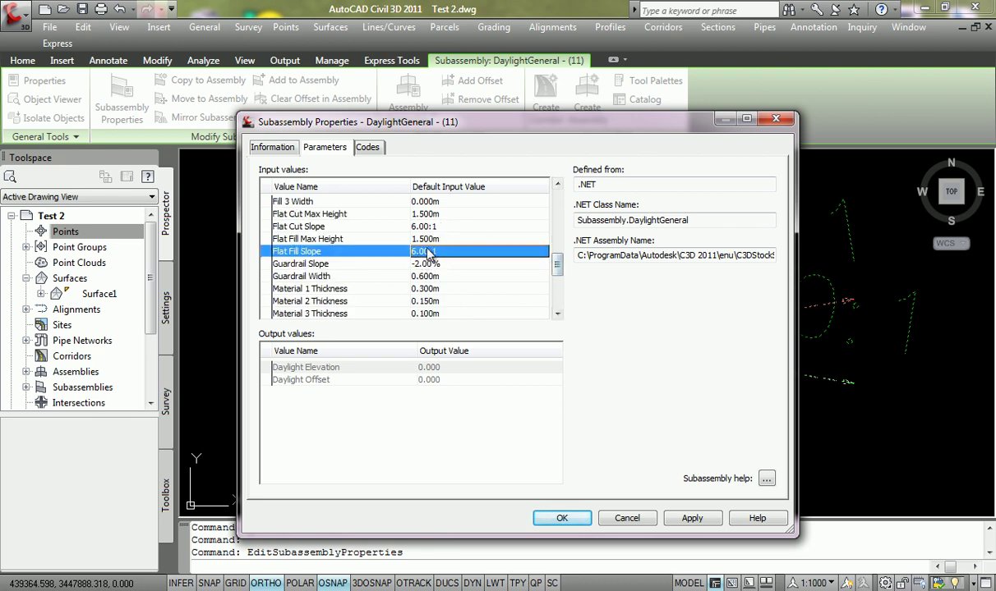
left_click(425, 253)
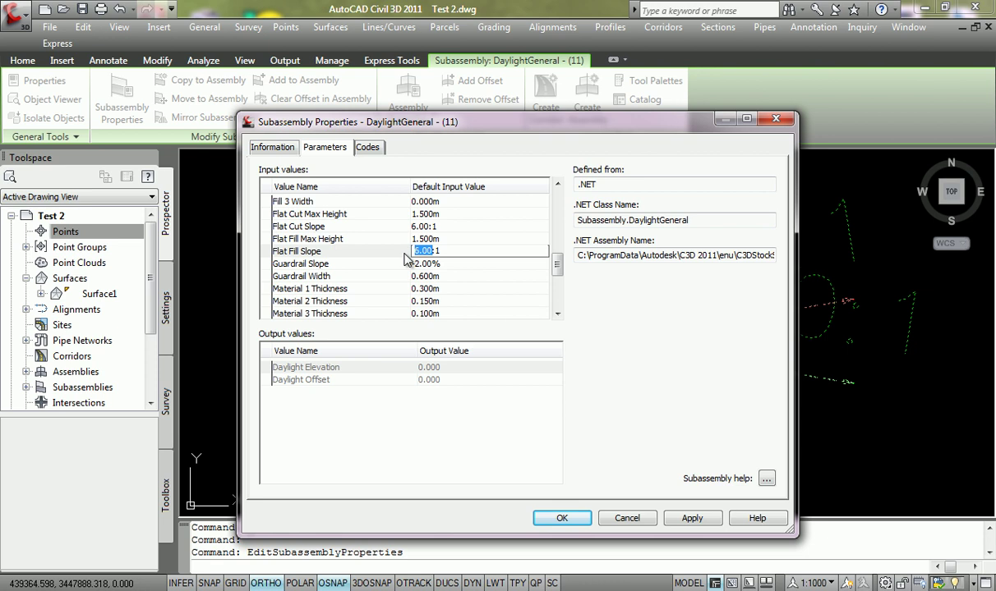
left_click(438, 266)
Step: Check the medium and steep slope parameters of the east DaylightGeneral and set its Flat Cut Slope to 2:1
left_click_drag(556, 271, 557, 294)
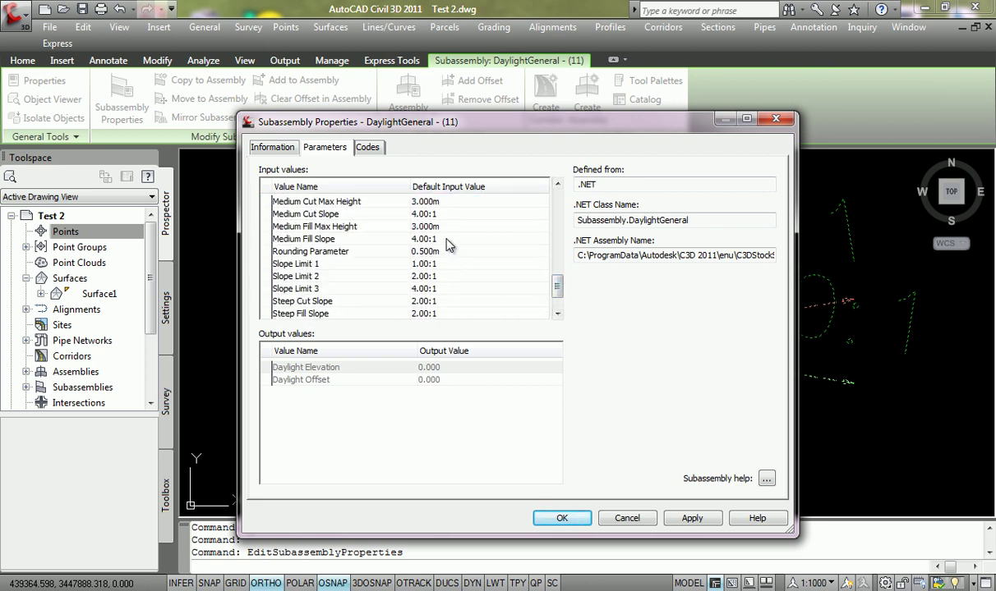
left_click(451, 281)
scroll(451, 282, "down", 2)
scroll(450, 282, "up", 2)
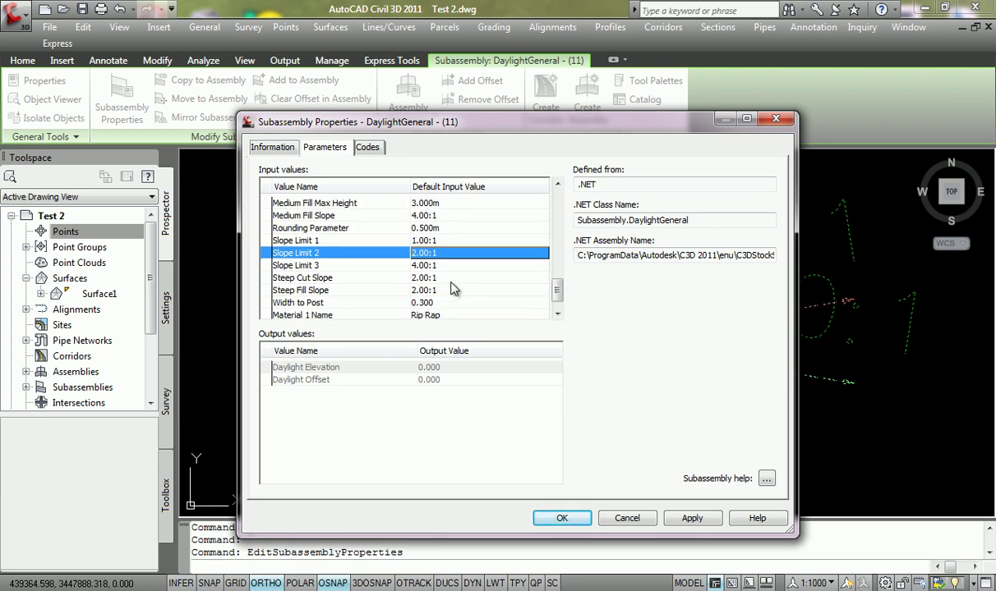
scroll(451, 288, "up", 2)
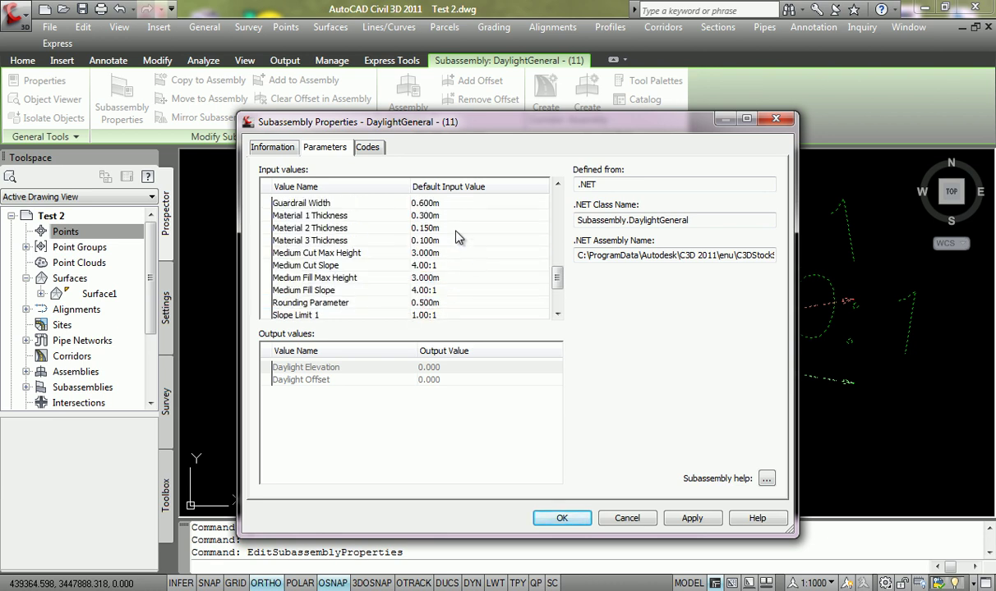
scroll(448, 240, "up", 2)
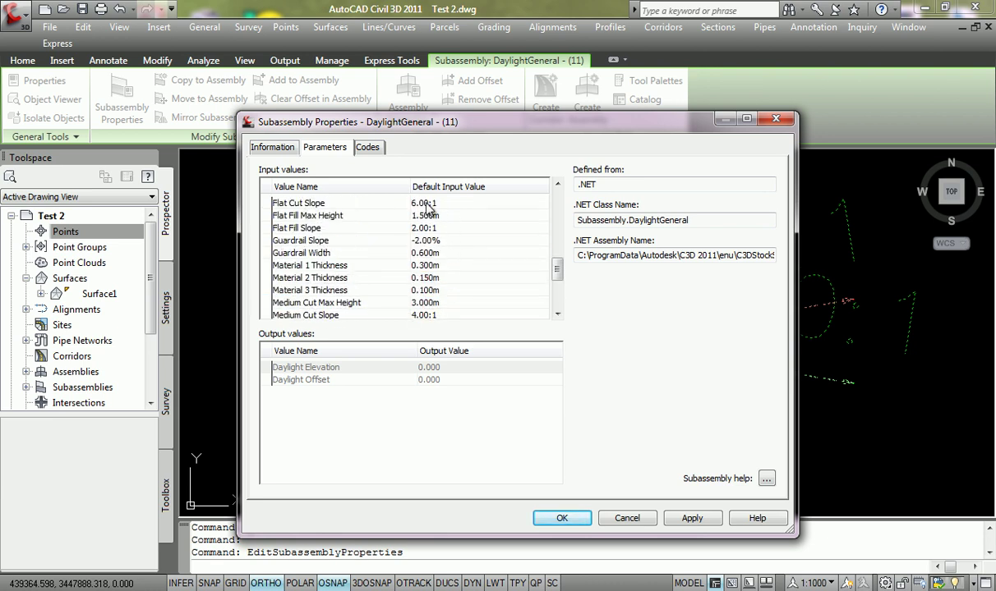
left_click(424, 204)
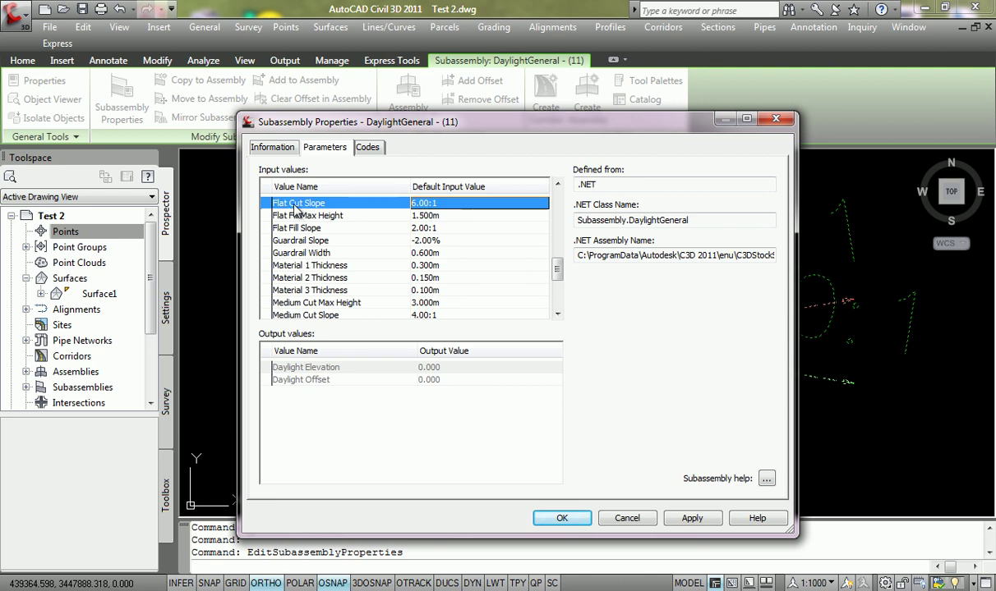
left_click(420, 205)
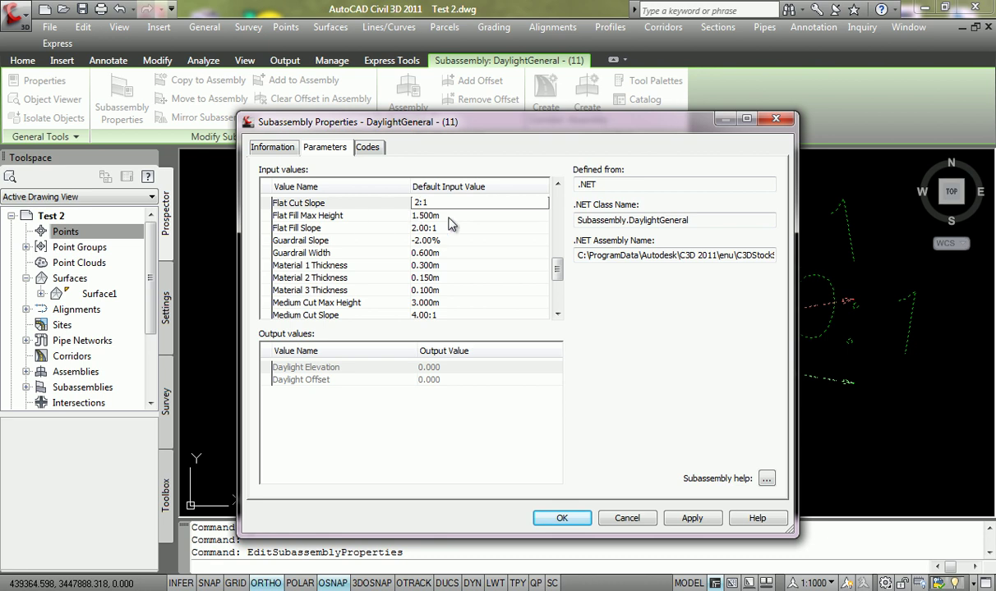
Step: Review the fill and cut widths and slopes of the east DaylightGeneral and accept the property changes
left_click(557, 186)
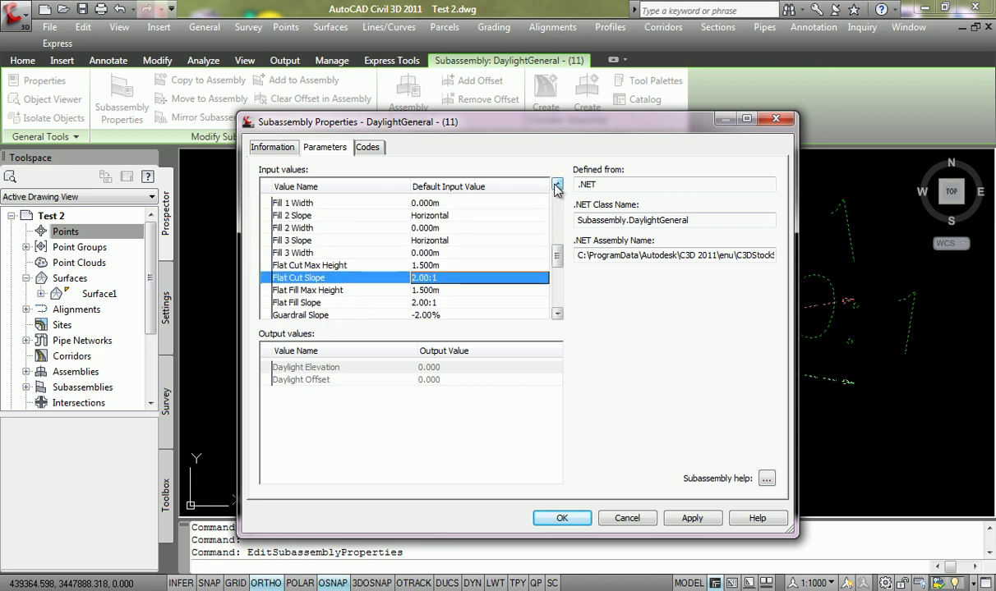
left_click(557, 186)
left_click(557, 186)
left_click(557, 186)
left_click(557, 186)
left_click(557, 186)
left_click(557, 186)
left_click(557, 185)
left_click(557, 186)
left_click(557, 186)
left_click(557, 186)
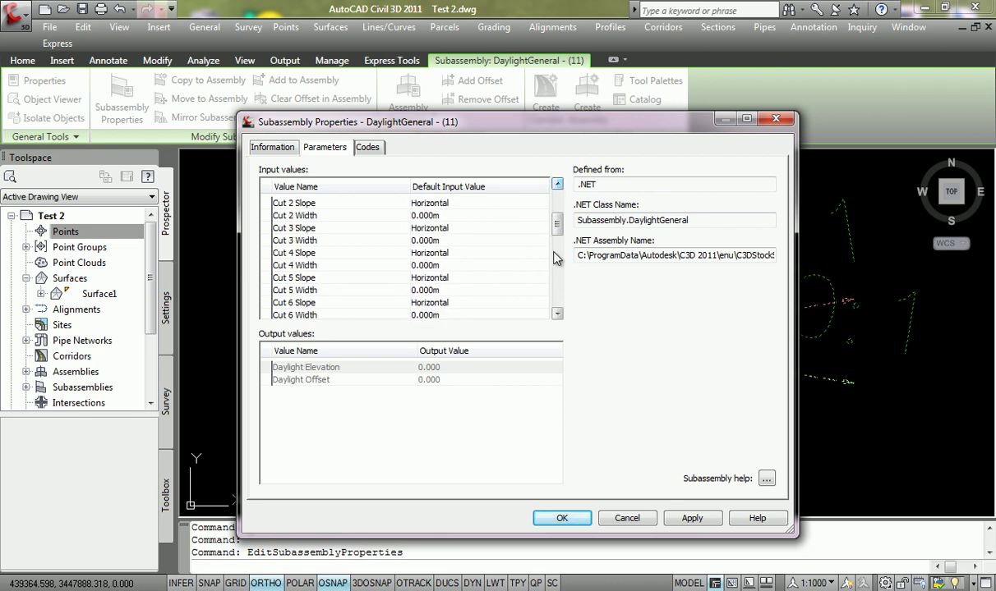
left_click(561, 517)
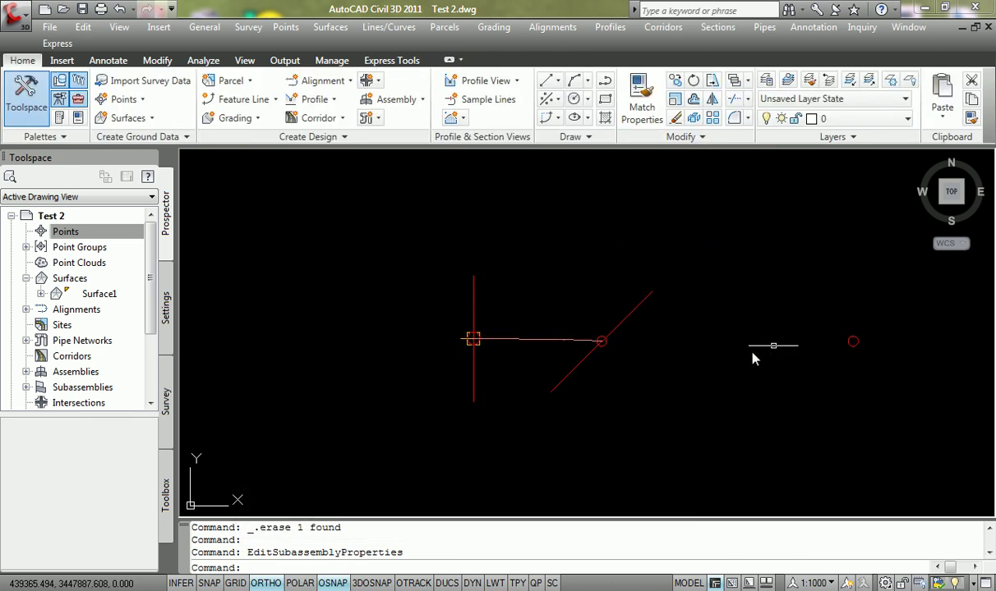
Step: Examine where the daylight subassembly joins the outer end of the east subassembly
scroll(601, 343, "up", 8)
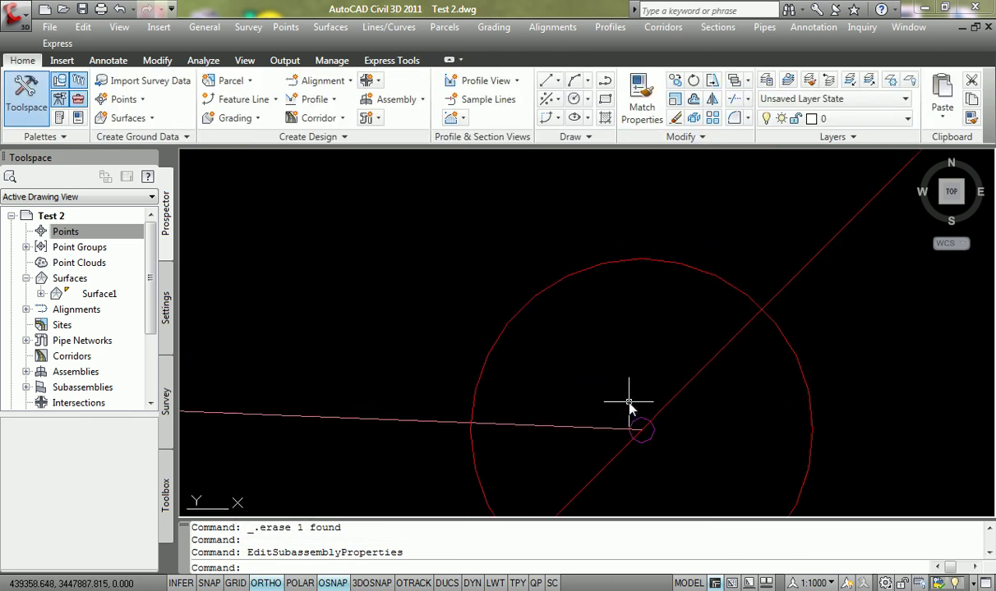
scroll(630, 403, "down", 5)
scroll(629, 382, "up", 3)
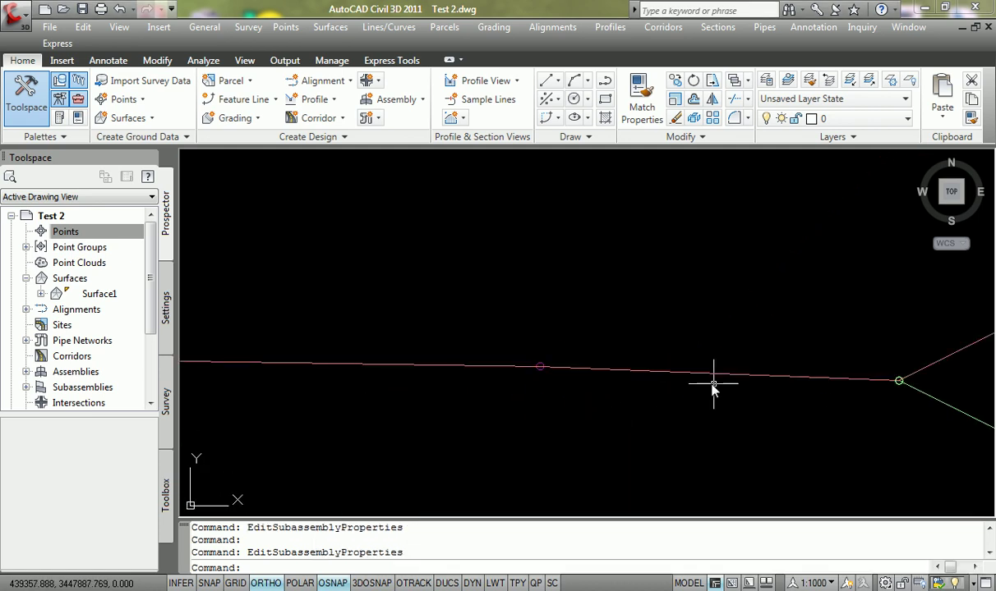
Step: Mirror the east subassembly together with its DaylightGeneral slopes to the west side about the assembly's marker point
scroll(458, 181, "down", 3)
middle_click_drag(524, 216, 556, 348)
scroll(608, 308, "up", 2)
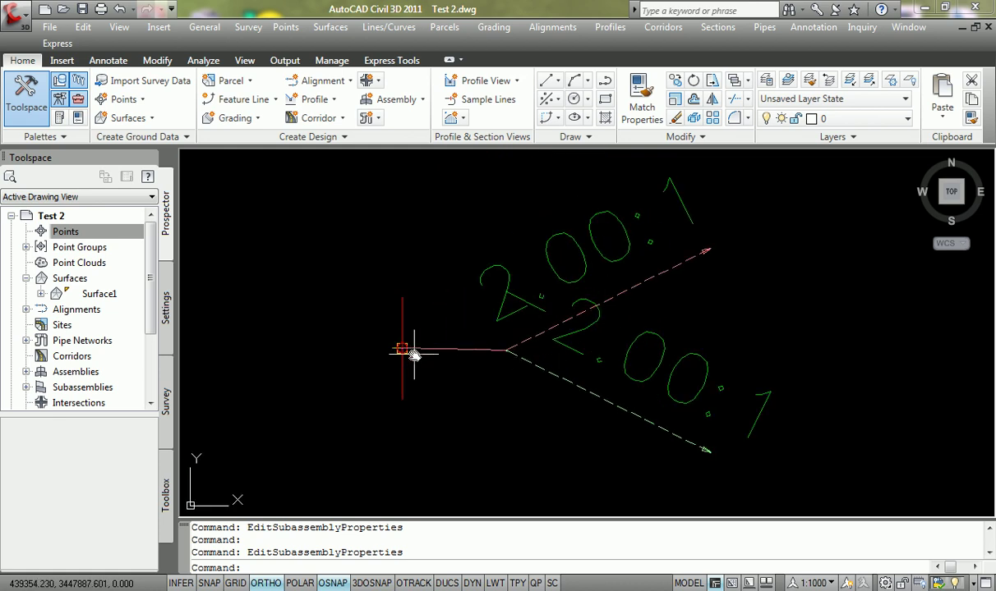
left_click(402, 312)
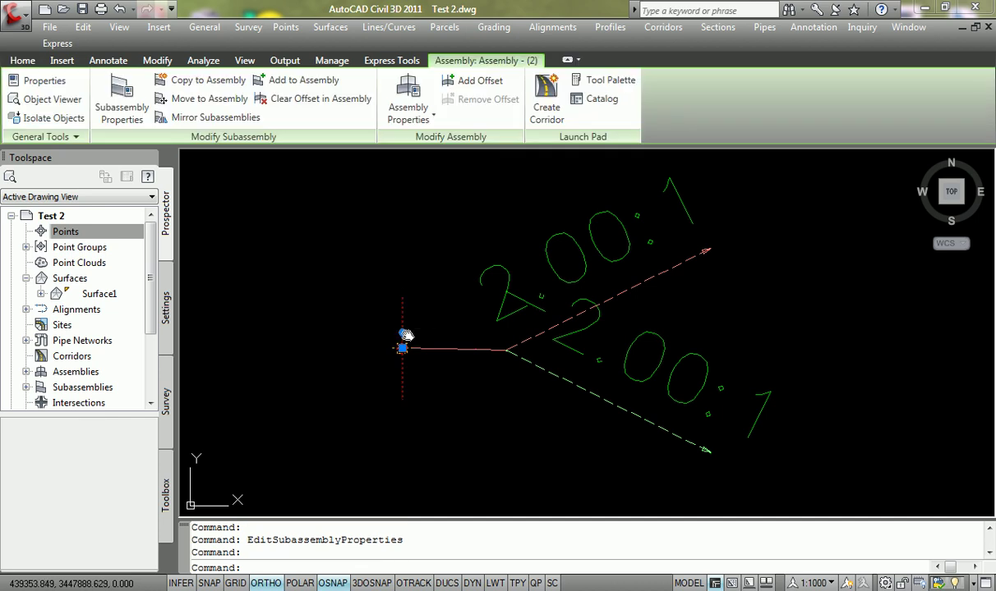
left_click(189, 121)
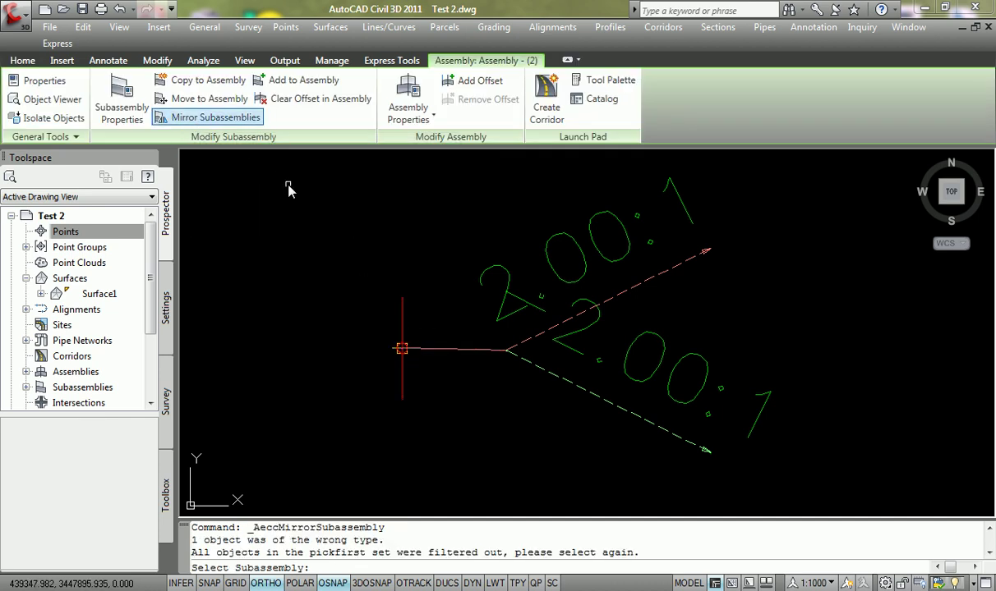
left_click(755, 489)
left_click(457, 217)
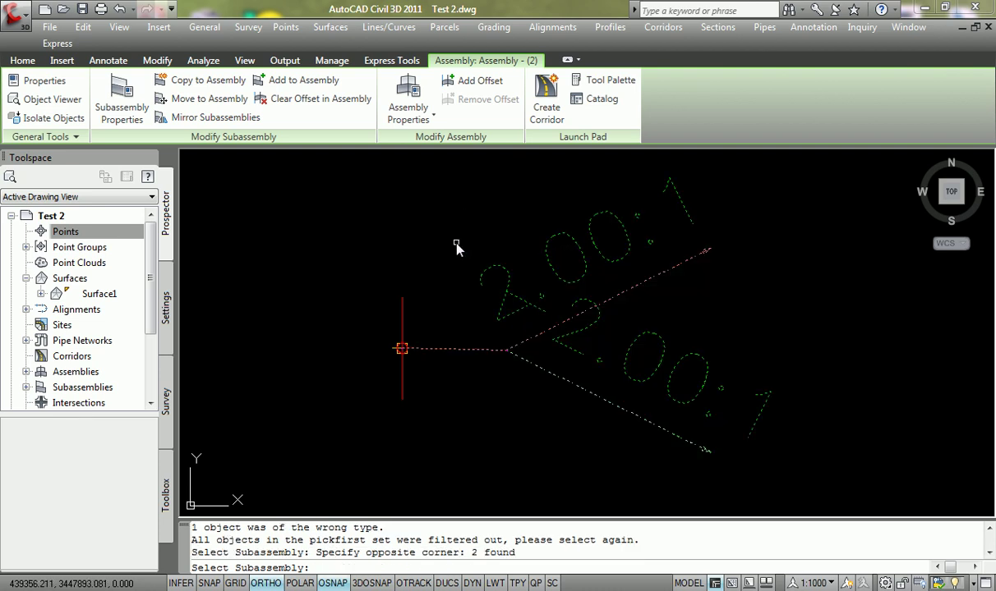
key("Return")
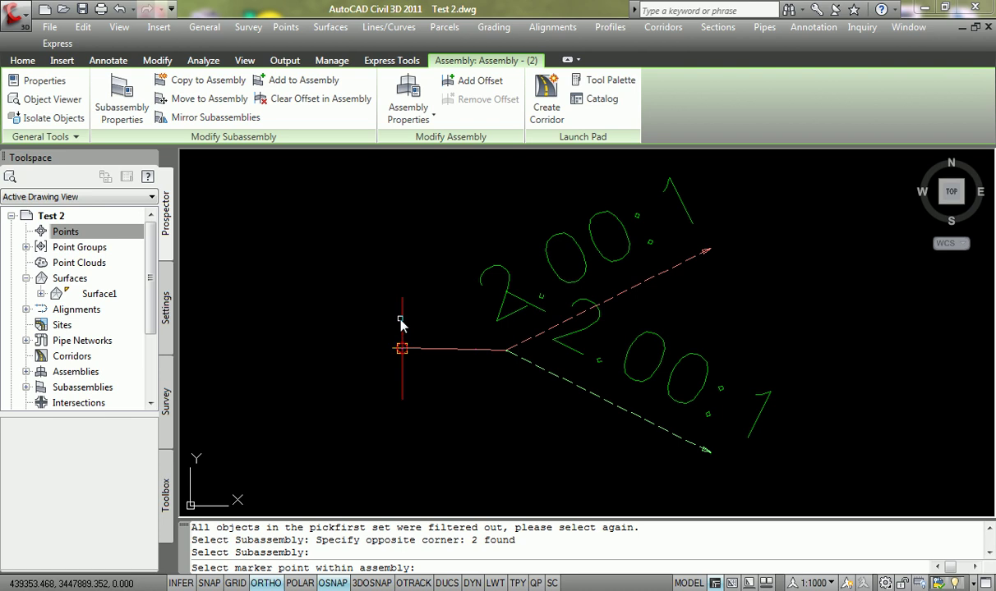
left_click(402, 325)
scroll(518, 345, "down", 2)
middle_click_drag(549, 320, 569, 323)
key("Escape")
Step: Examine the subassemblies and daylight slopes on both sides of the assembly and how they join
scroll(492, 363, "up", 4)
scroll(455, 329, "down", 6)
scroll(640, 378, "up", 1)
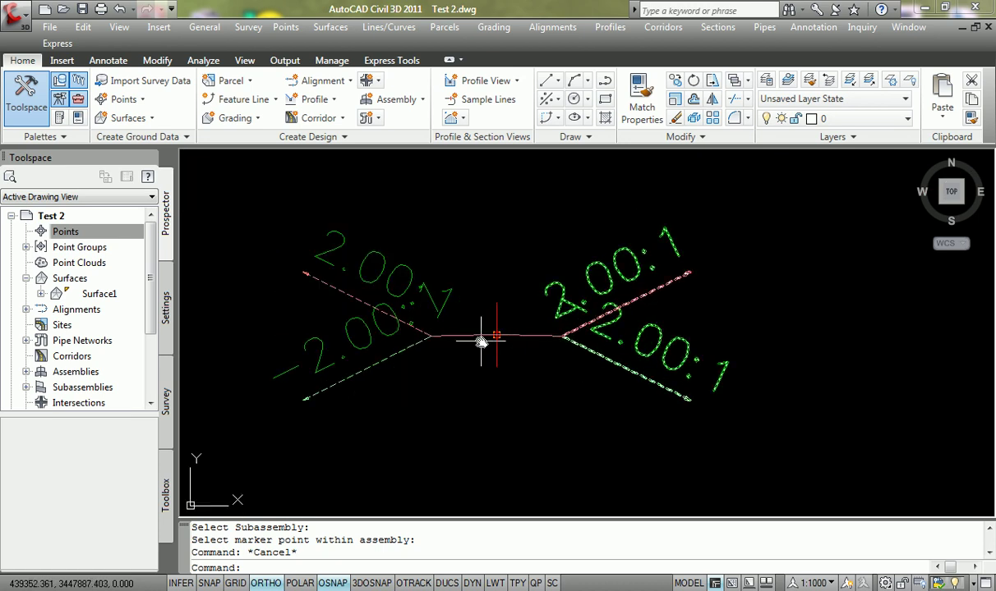
scroll(492, 338, "up", 6)
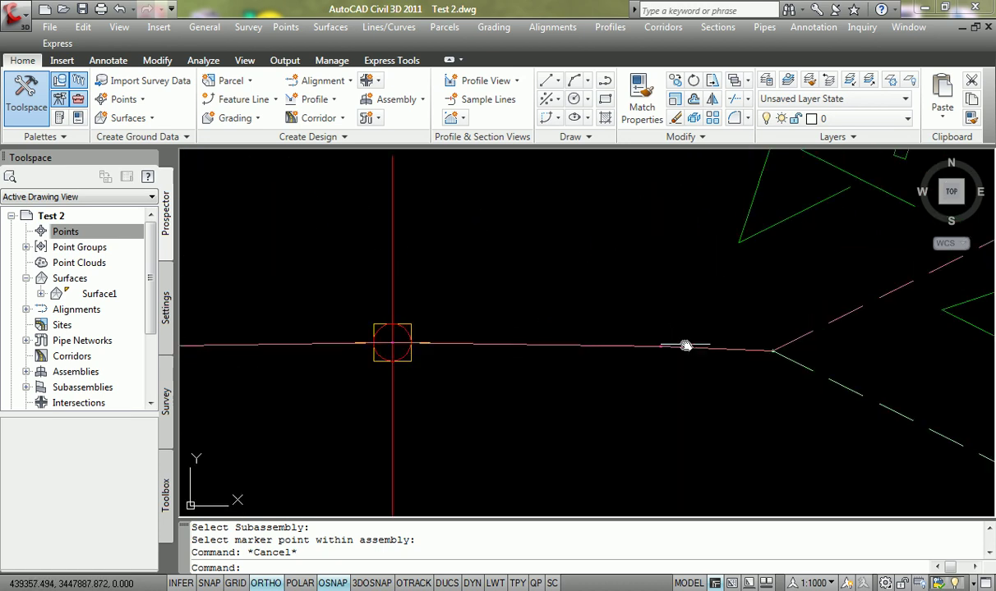
scroll(684, 345, "down", 4)
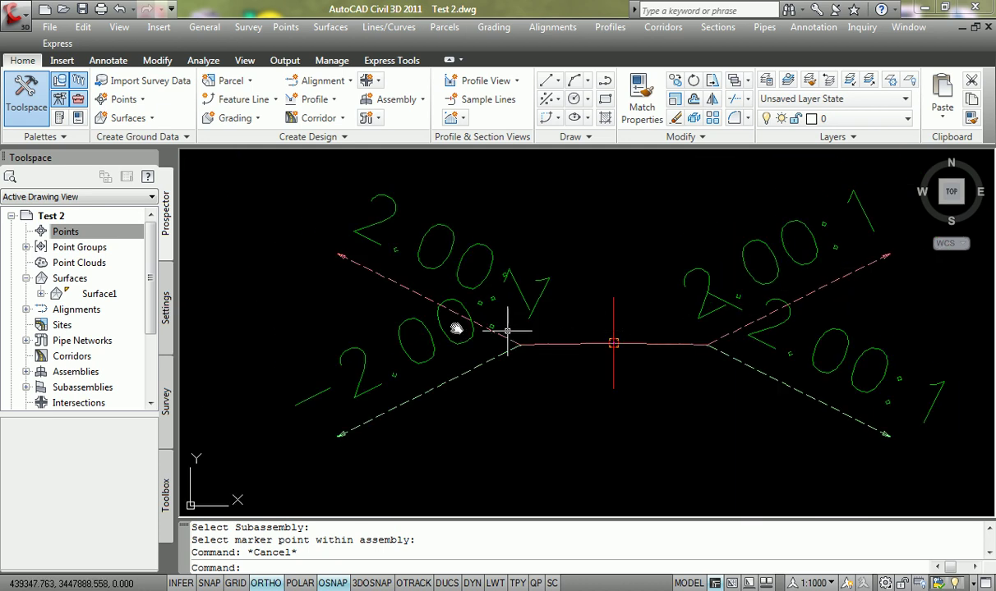
scroll(448, 319, "down", 10)
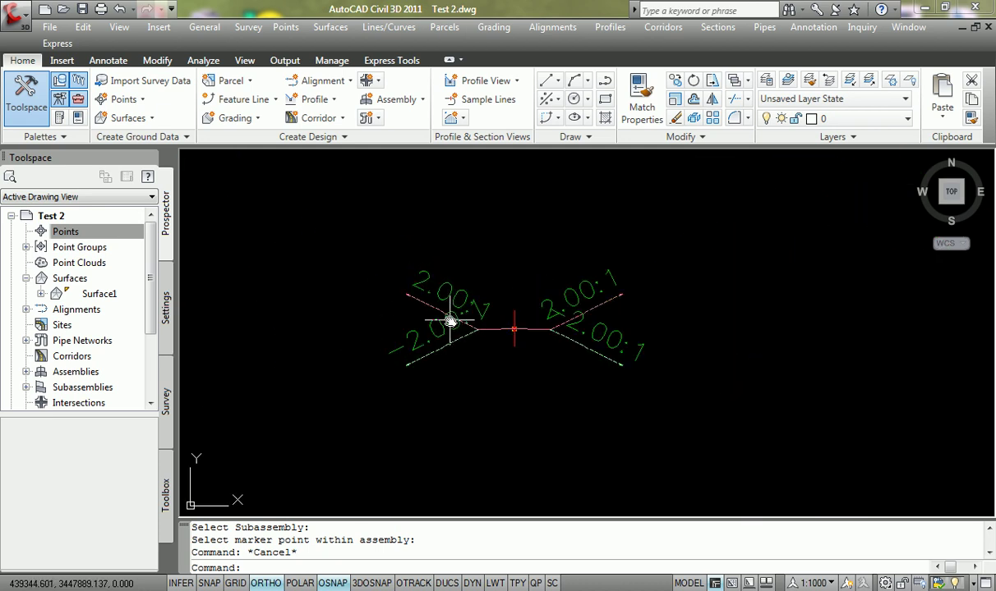
scroll(449, 320, "up", 6)
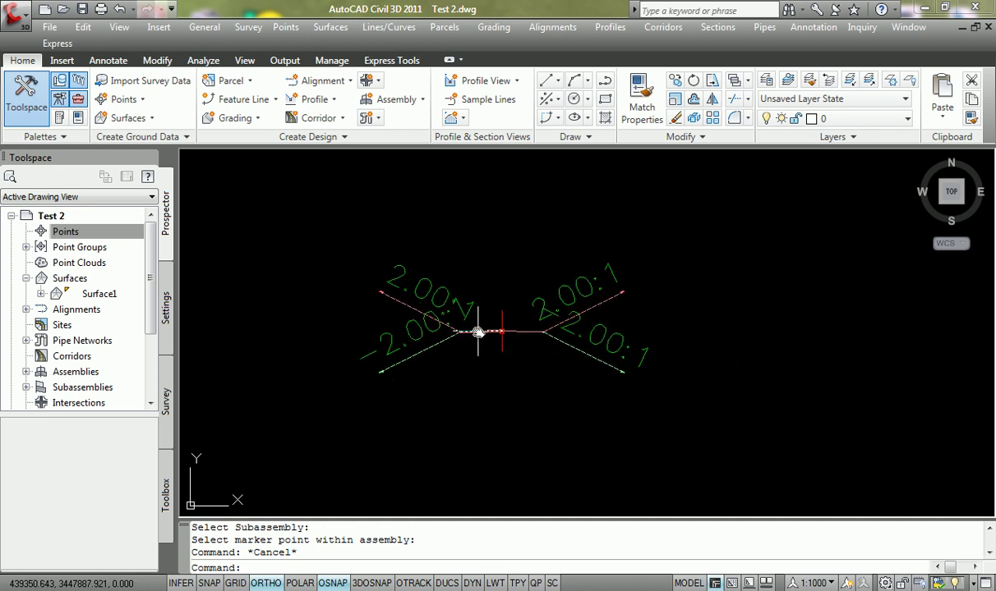
mouse_move(489, 333)
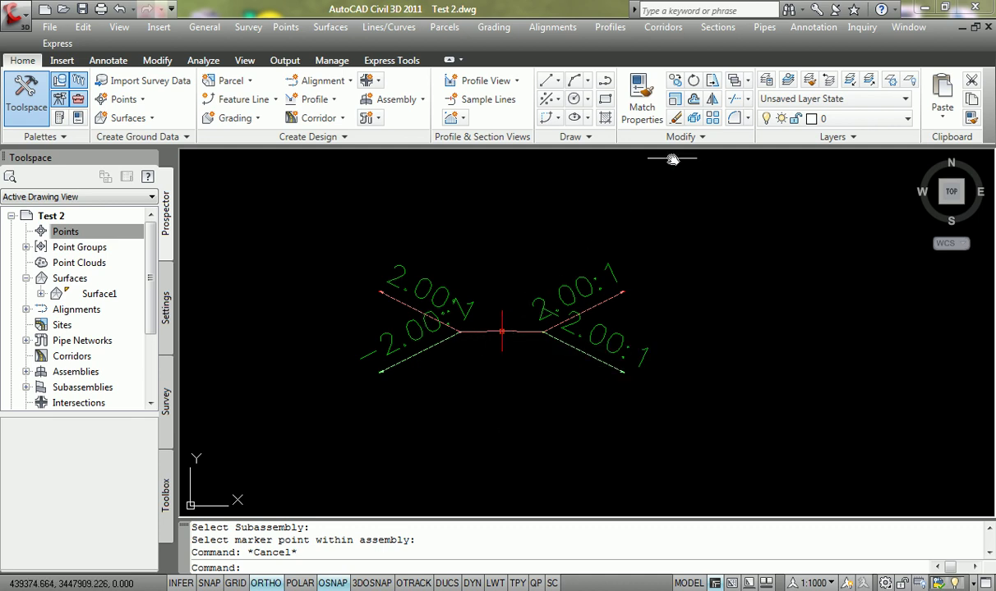
Step: Start creating a corridor and choose the road alignment as its baseline
left_click(661, 27)
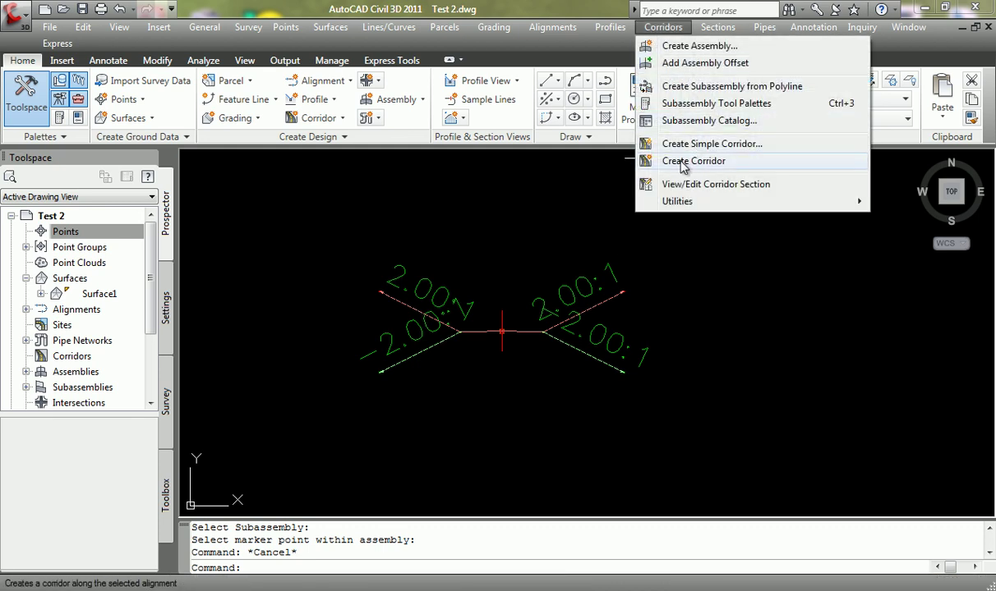
left_click(690, 162)
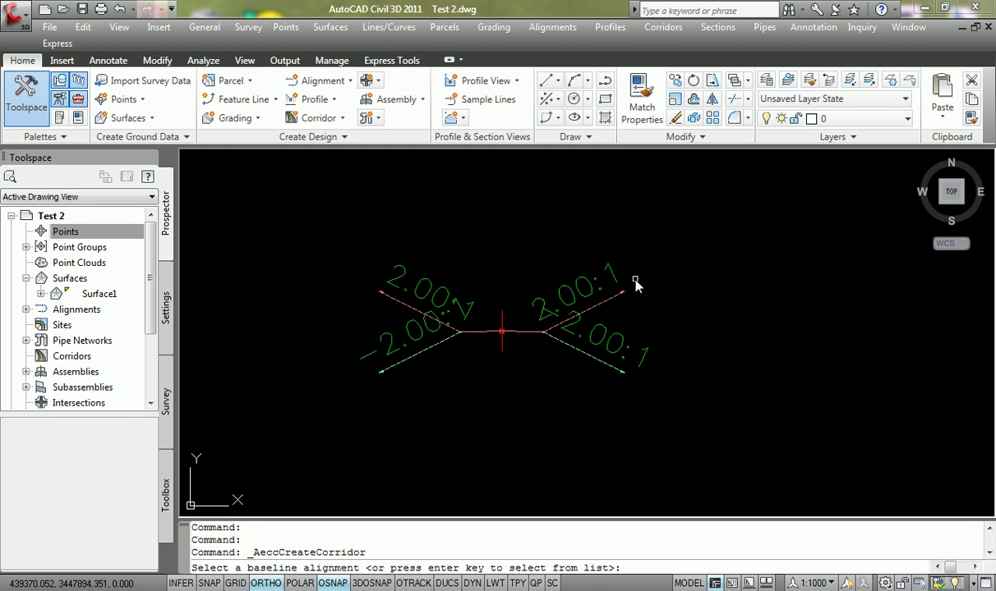
scroll(546, 359, "down", 7)
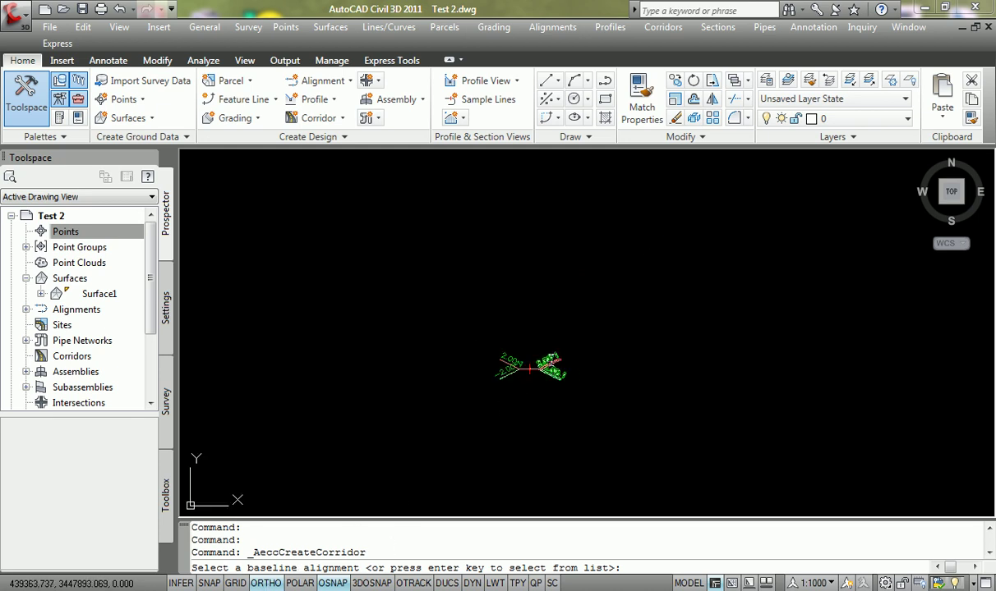
scroll(397, 339, "up", 10)
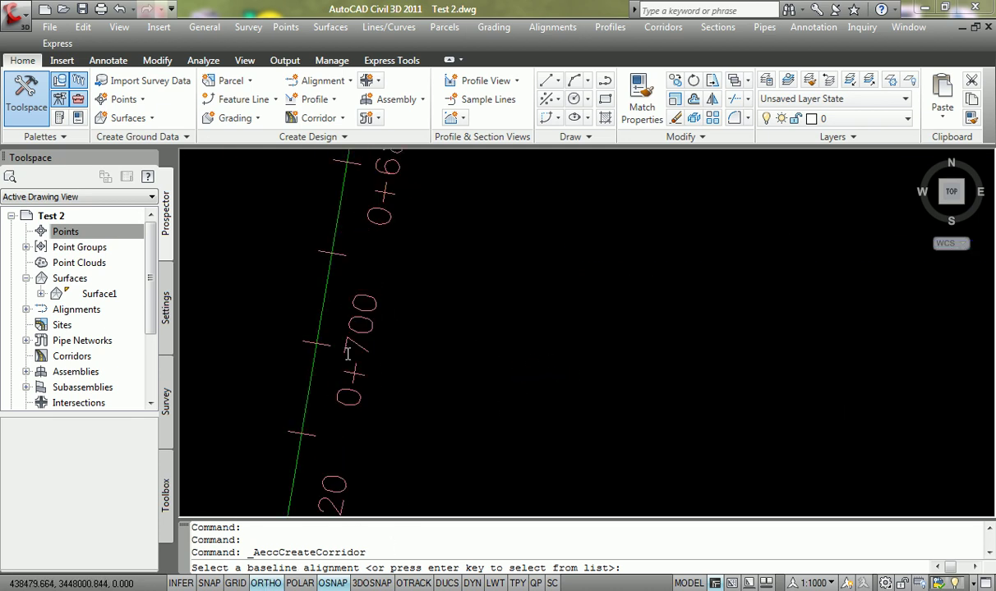
left_click(313, 376)
Step: Choose the design profile Layout (1) in the profile view as the corridor's profile
scroll(354, 447, "down", 6)
scroll(527, 357, "down", 3)
scroll(454, 353, "up", 5)
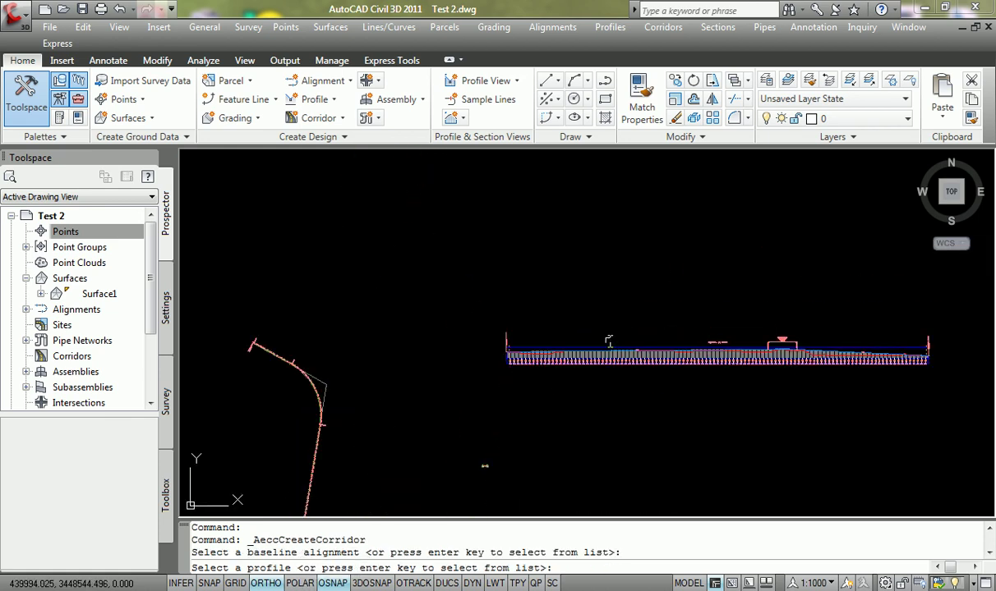
scroll(455, 353, "up", 5)
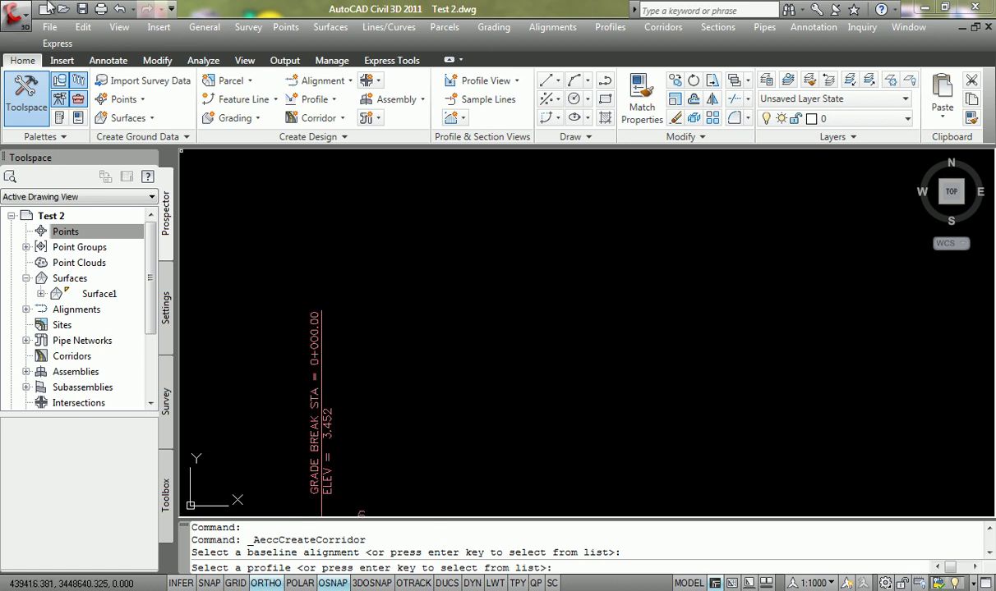
scroll(344, 245, "down", 3)
scroll(392, 274, "up", 4)
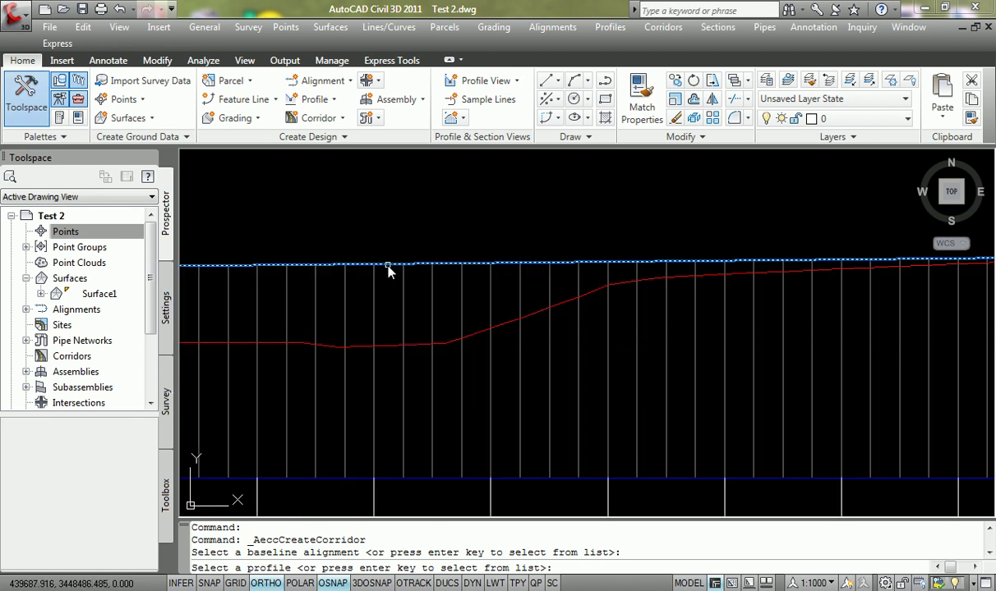
left_click(391, 267)
Step: Choose the two-sided road assembly, Assembly - (2), as the corridor's assembly
scroll(392, 268, "down", 2)
scroll(454, 356, "down", 4)
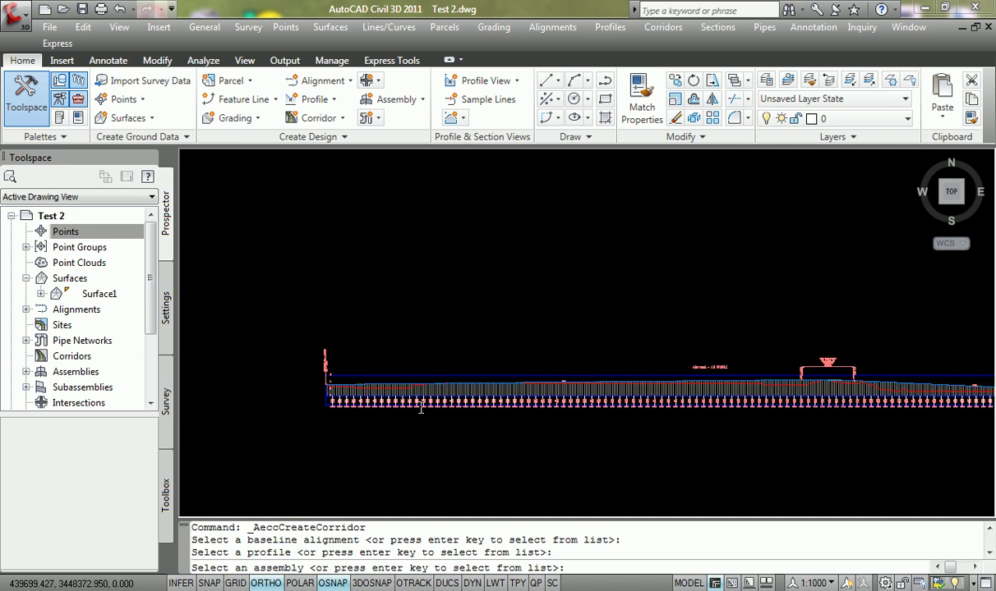
scroll(400, 400, "up", 10)
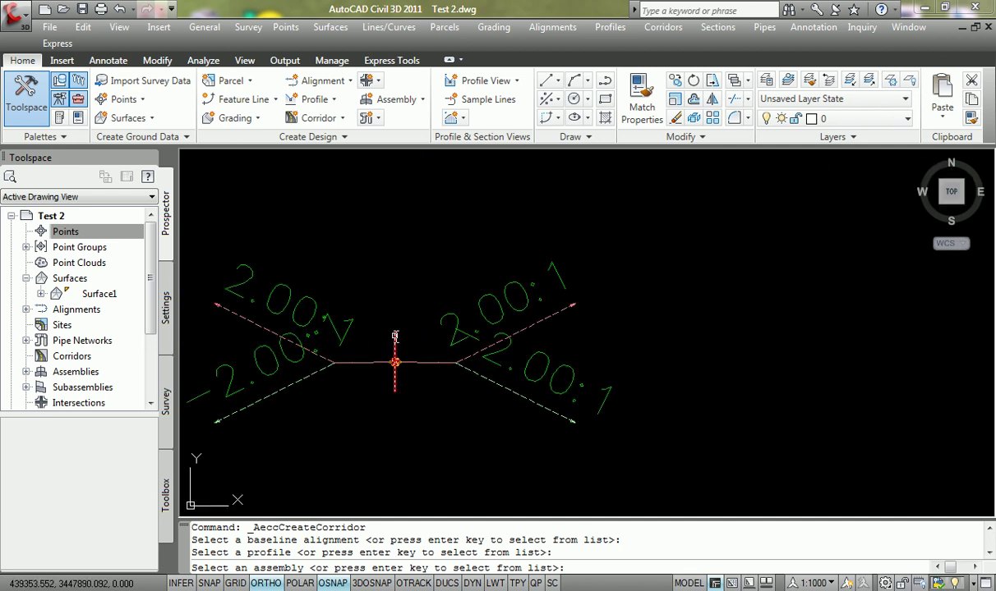
left_click(395, 339)
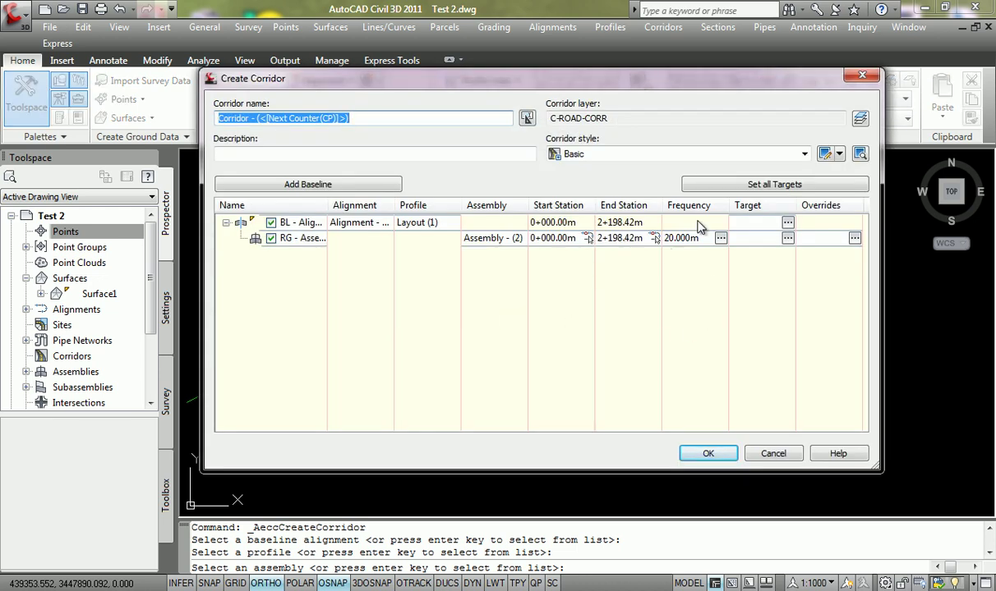
Step: Set Surface1 as the target surface for all daylight subassemblies and create the corridor
left_click(759, 187)
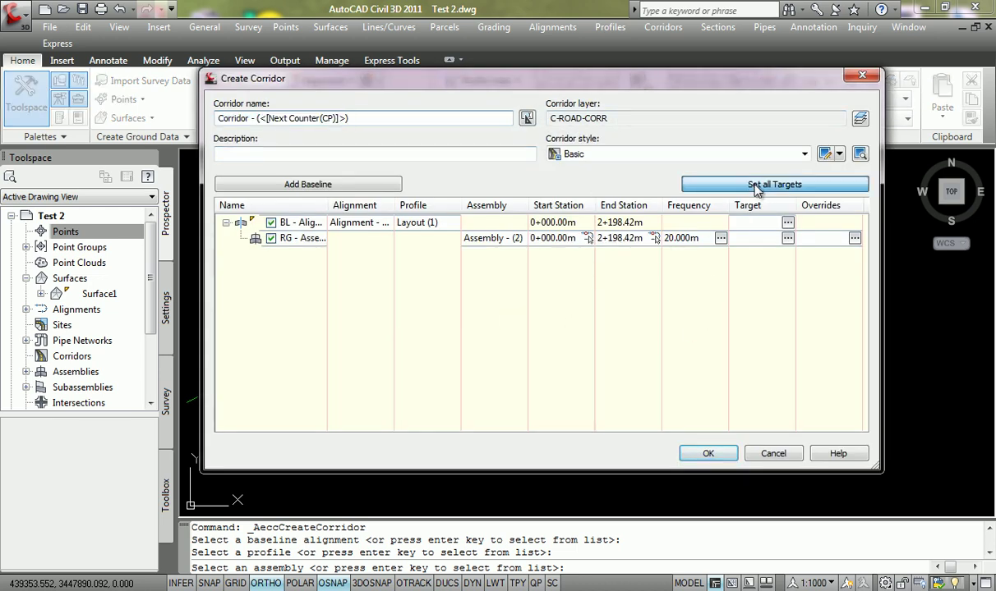
left_click(504, 222)
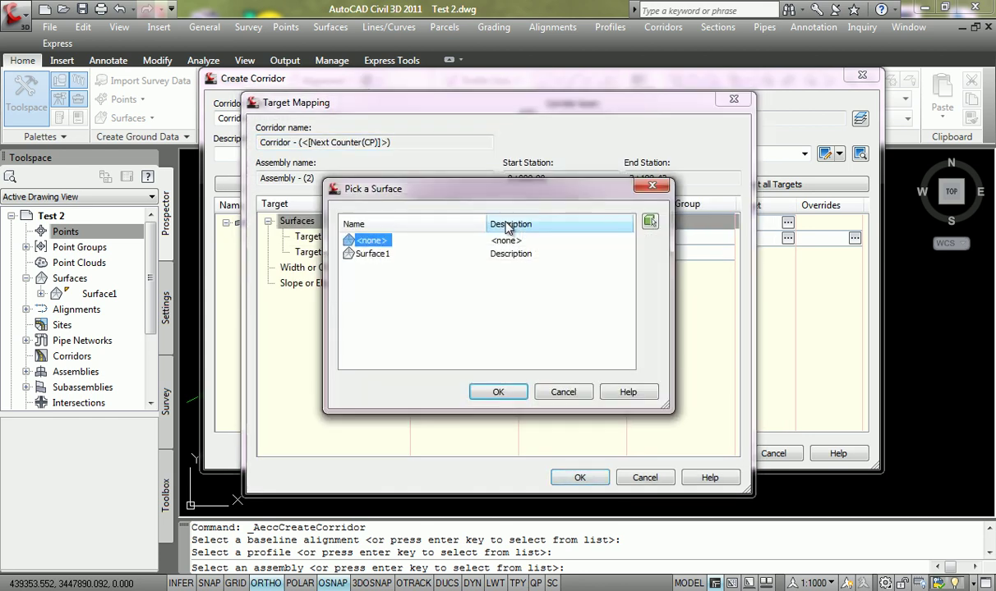
left_click(373, 255)
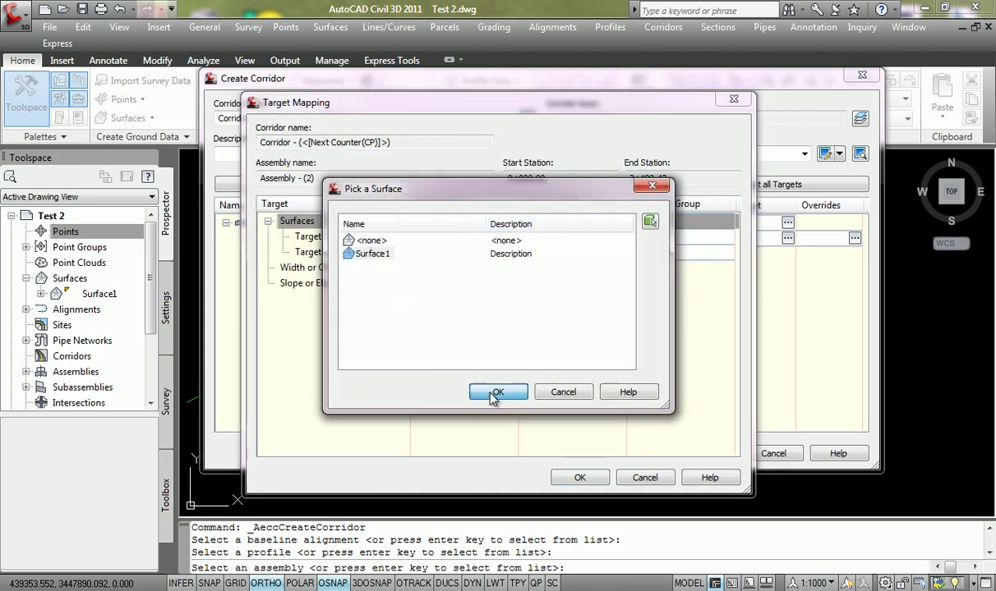
left_click(495, 394)
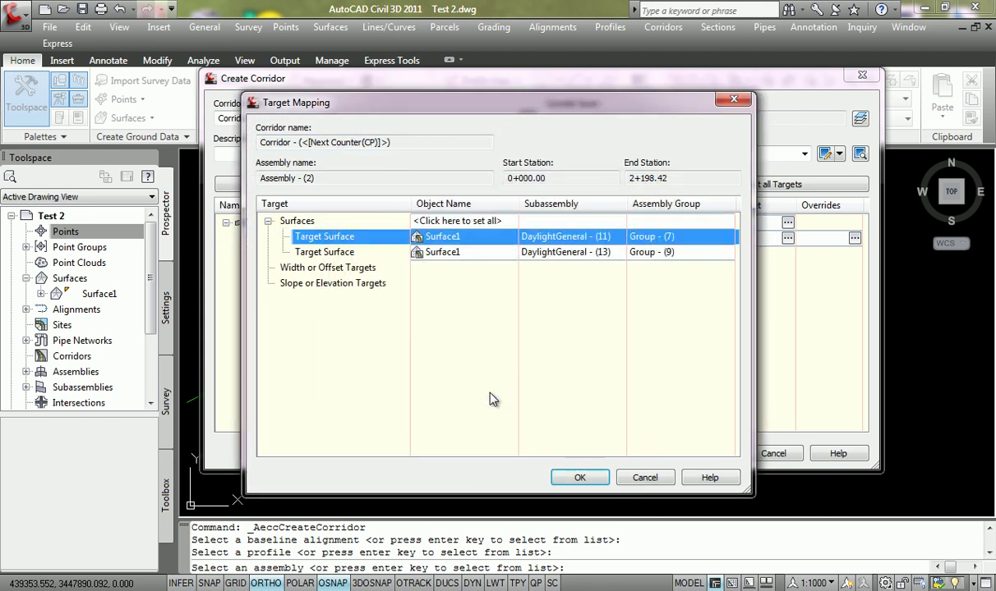
left_click(579, 479)
left_click(705, 453)
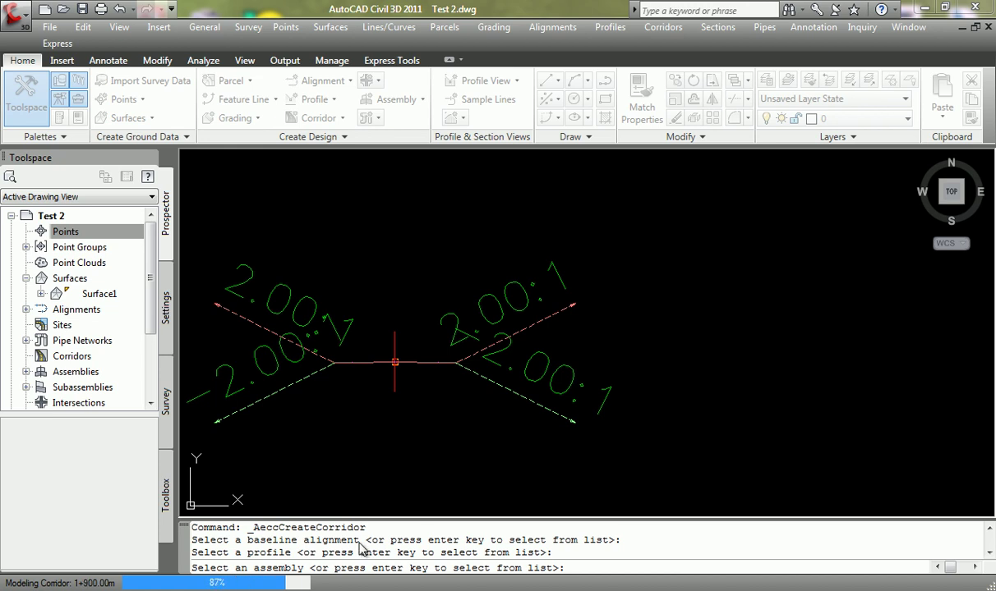
Step: Inspect the new corridor's lines along the alignment in plan
scroll(582, 365, "down", 3)
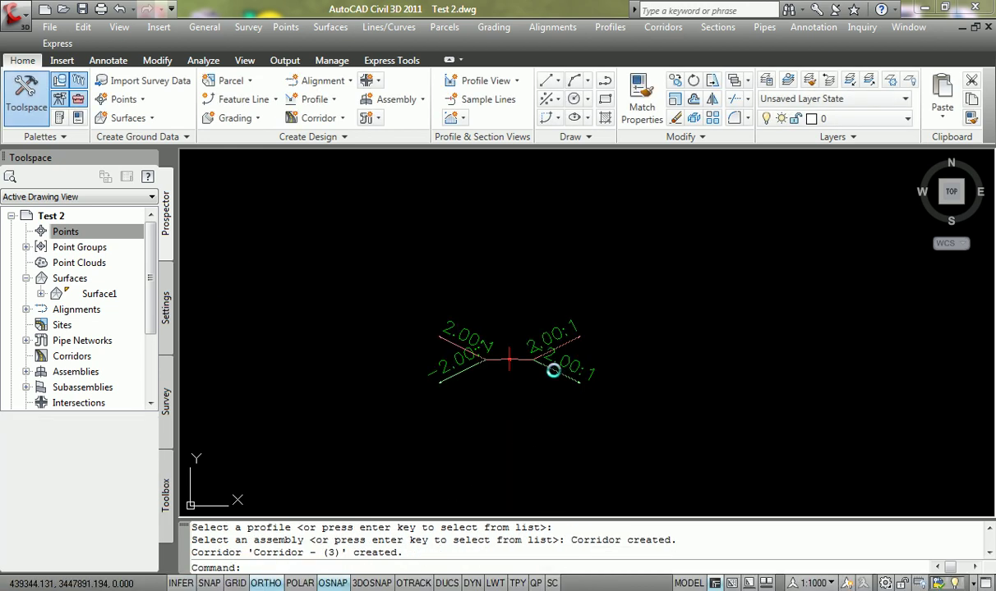
scroll(552, 372, "down", 6)
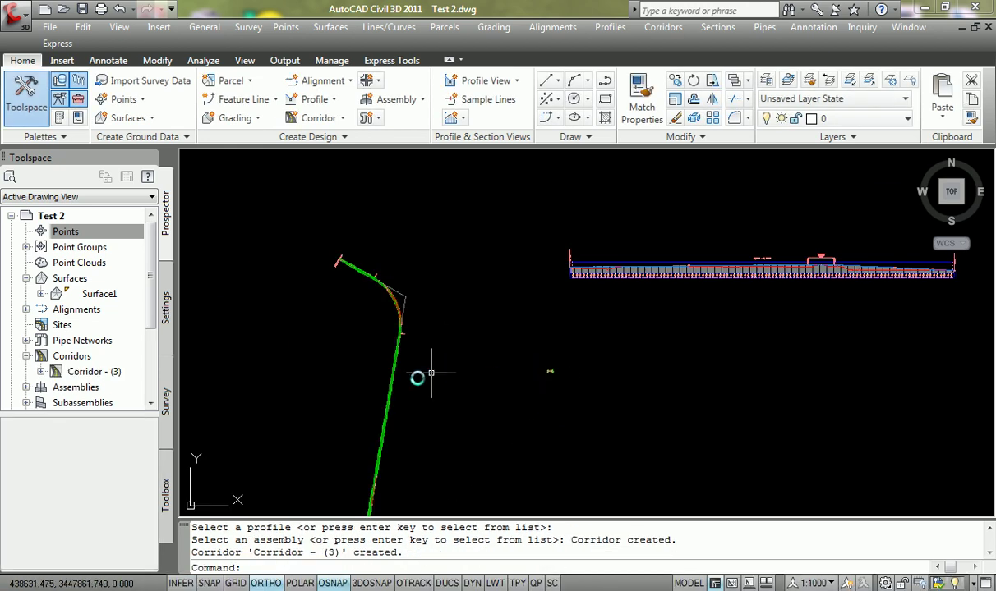
scroll(422, 375, "up", 8)
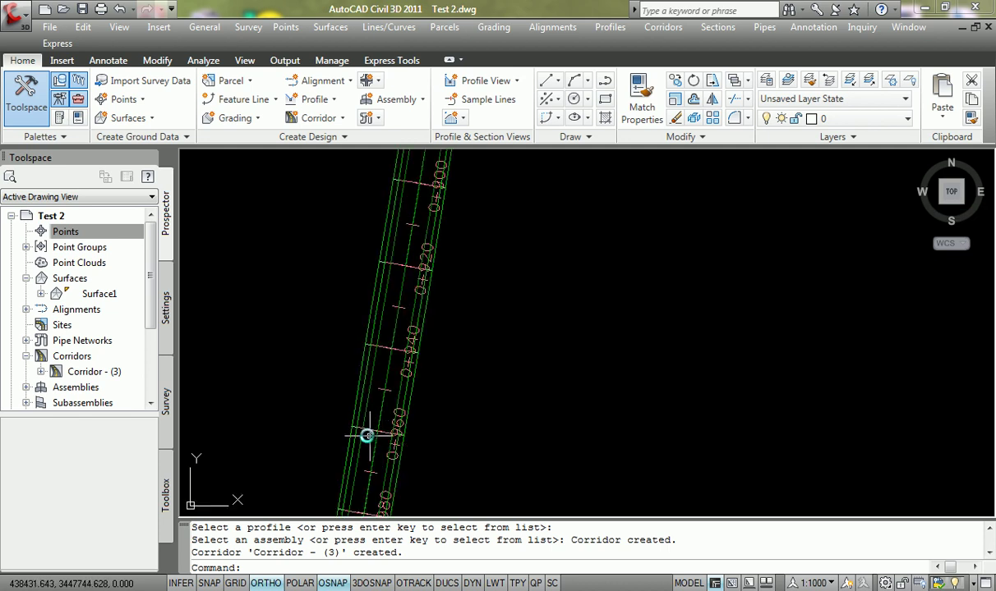
scroll(473, 341, "down", 5)
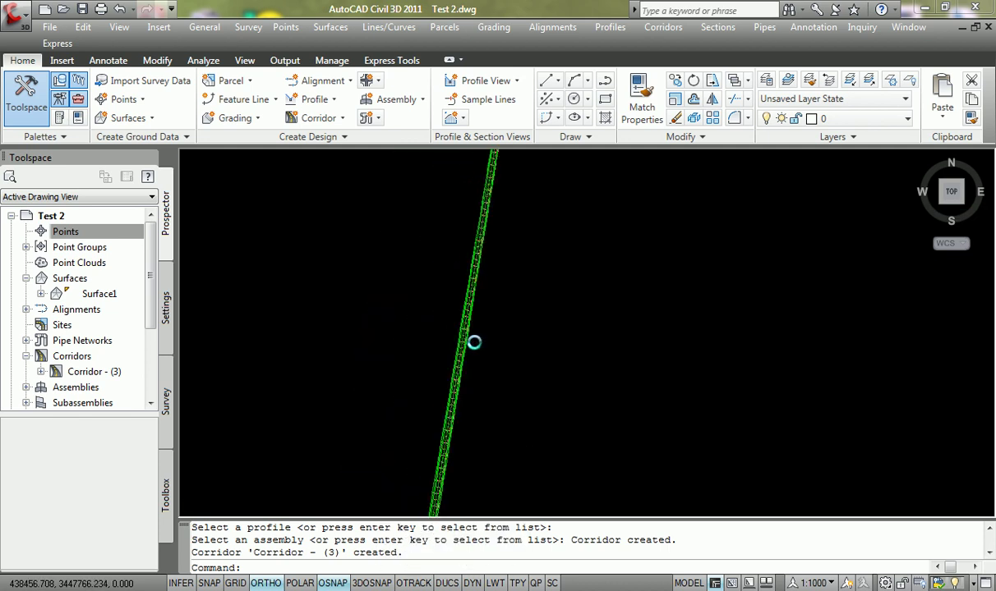
Step: Examine the existing section views around stations 0+500 to 0+580 to see what they display
middle_click_drag(594, 435, 588, 328)
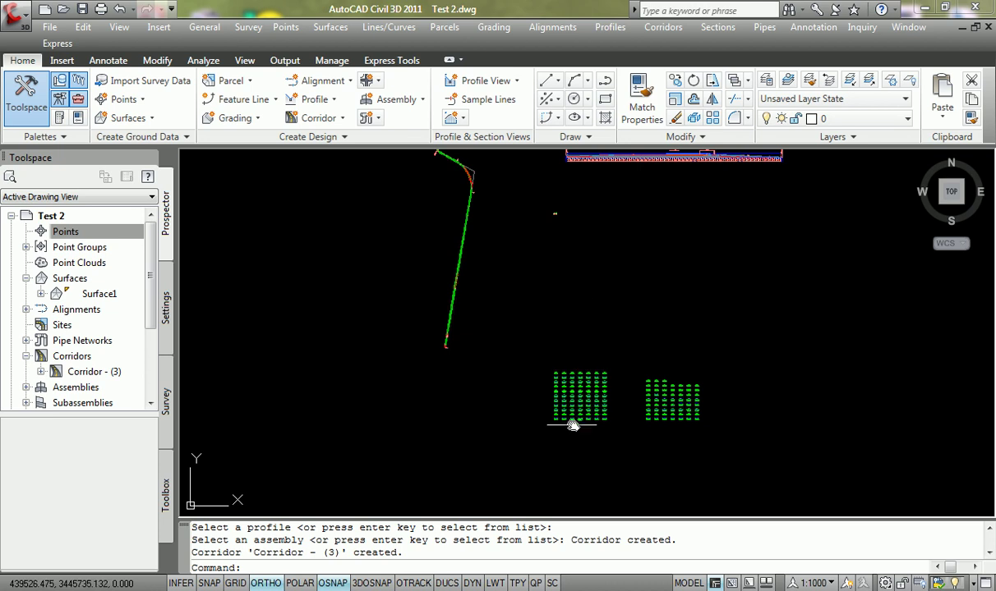
scroll(580, 420, "up", 15)
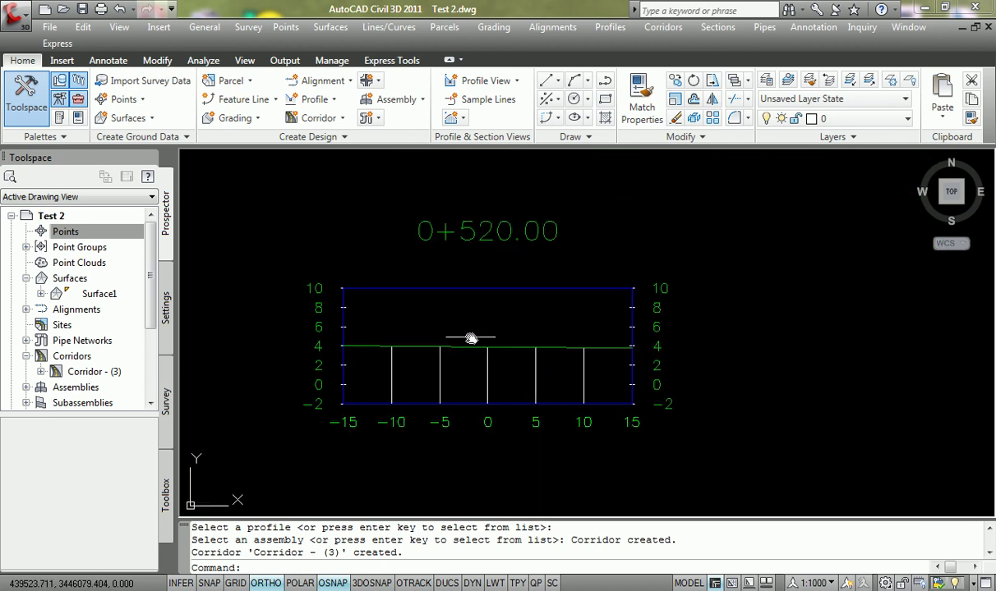
scroll(428, 339, "down", 8)
scroll(400, 380, "up", 3)
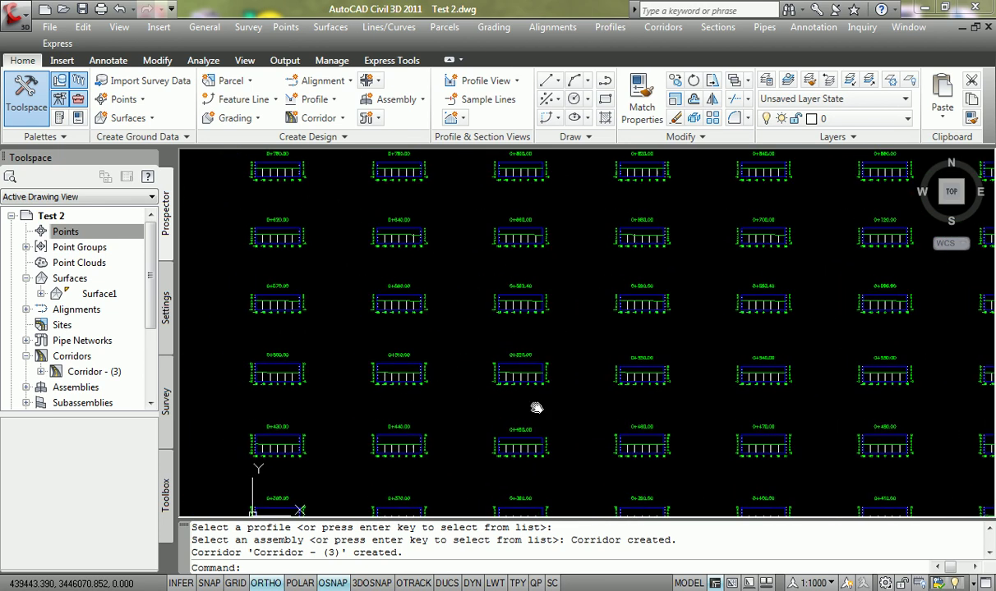
scroll(489, 411, "up", 3)
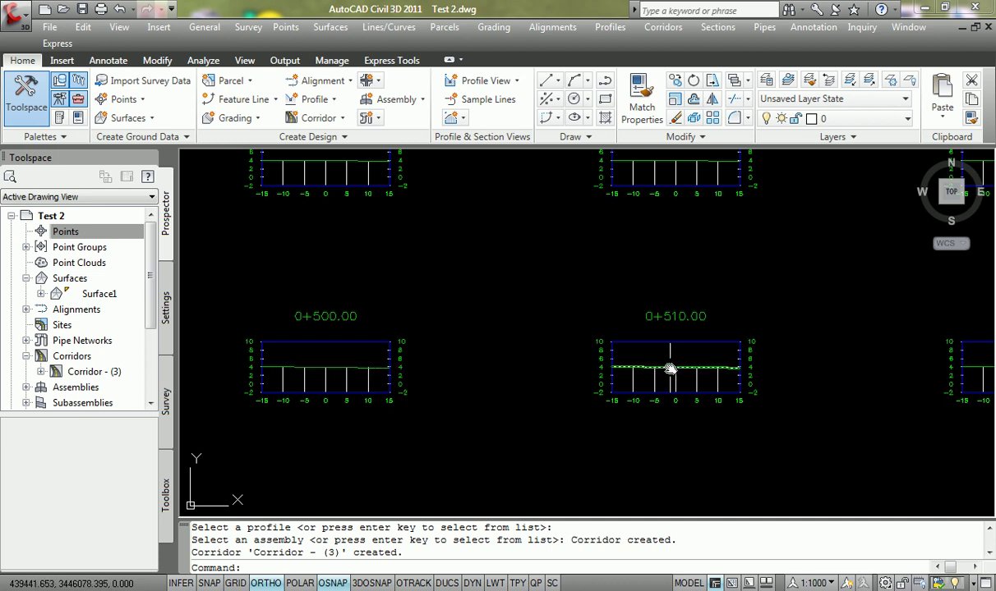
scroll(500, 285, "down", 3)
scroll(552, 283, "up", 2)
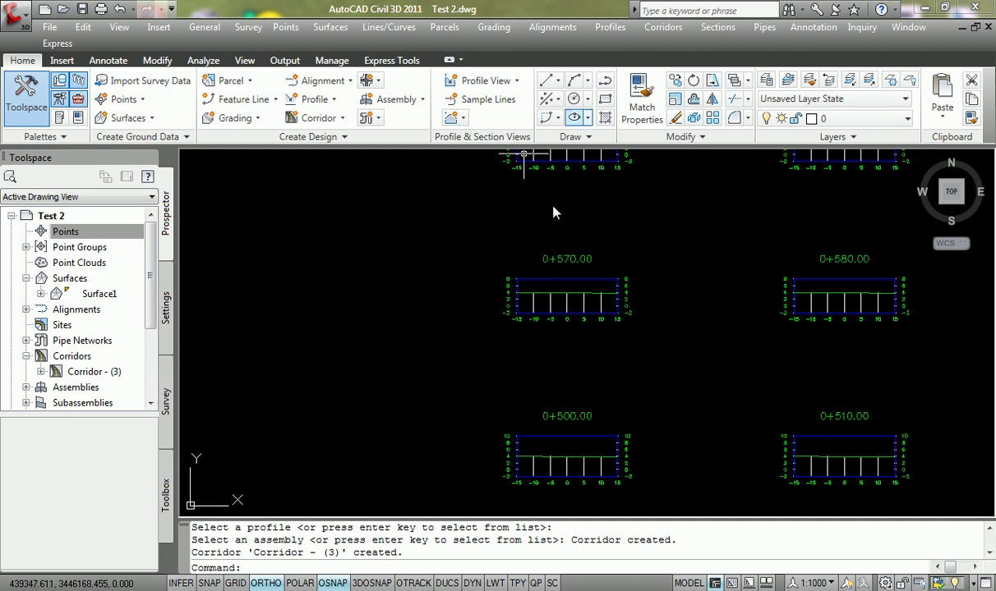
Step: Add Corridor - (3) as a sampled section source for SL Collection - 1, starting from the 0+570.00 section view
left_click(578, 284)
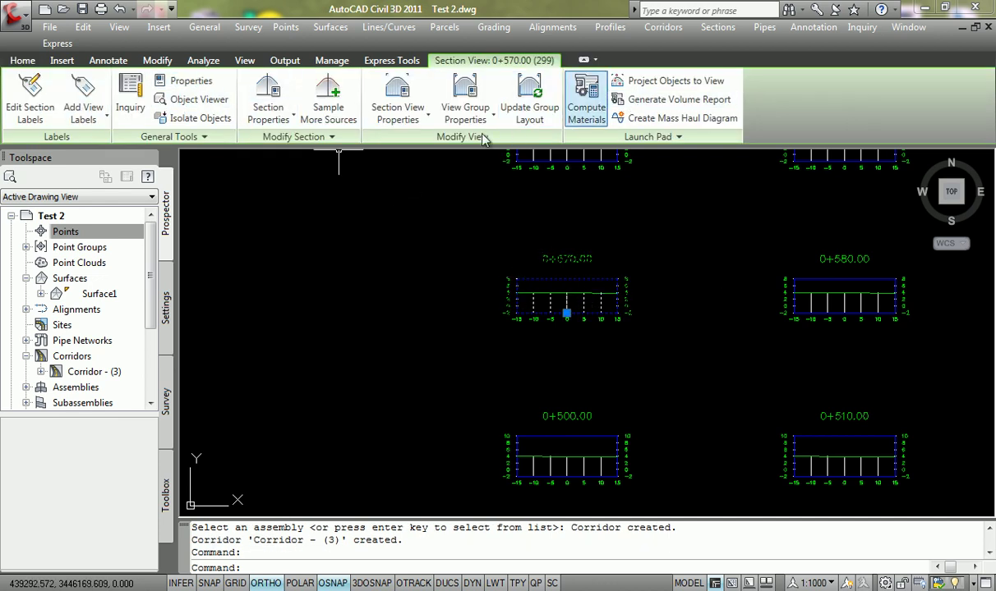
left_click(328, 114)
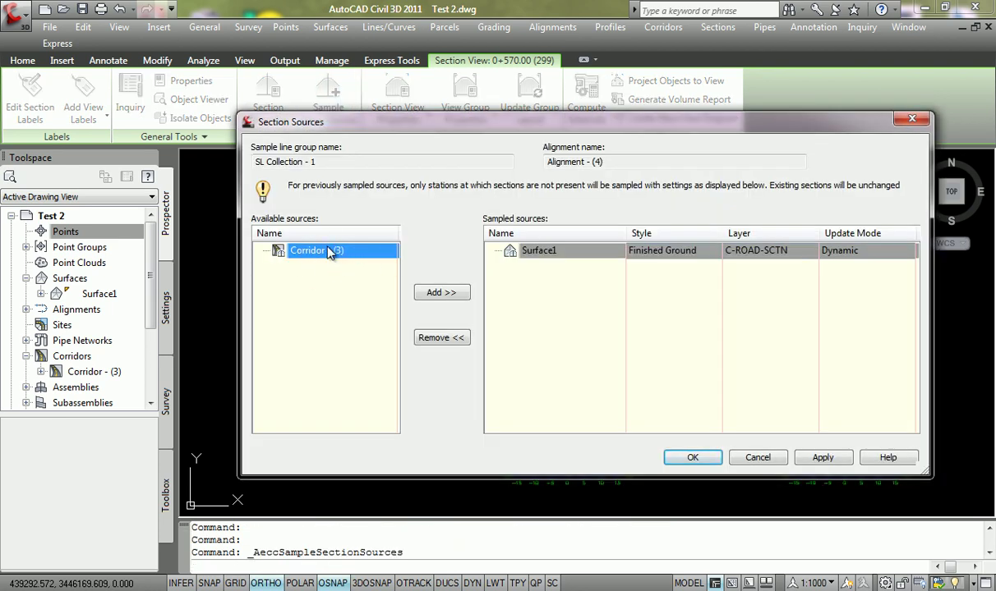
left_click(430, 294)
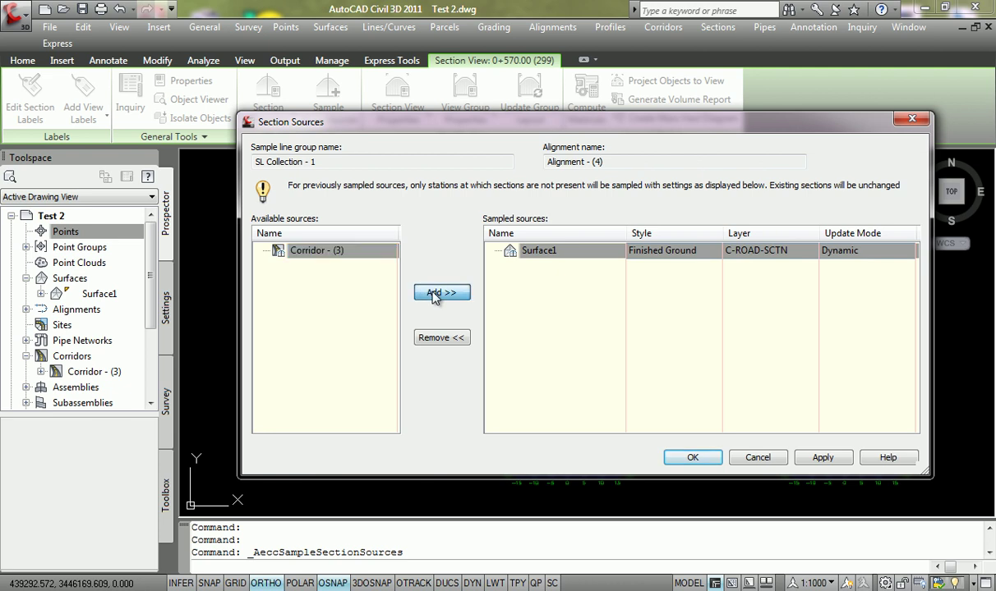
left_click(692, 458)
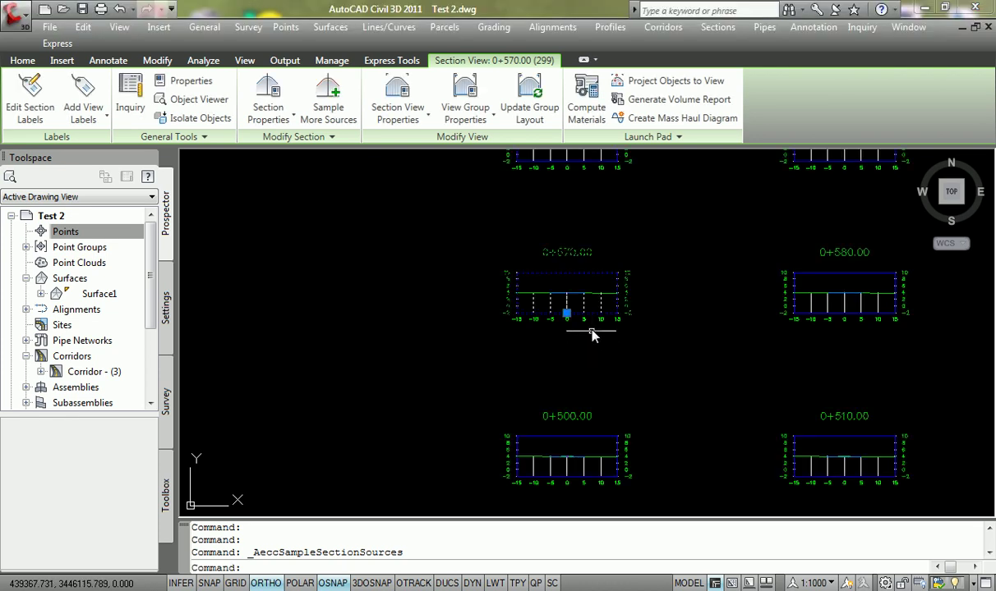
Step: Examine the corridor section in the 0+500.00 section view, especially where its side slopes meet the ground line, and compare the surrounding views
middle_click_drag(579, 317, 561, 285)
scroll(554, 445, "up", 12)
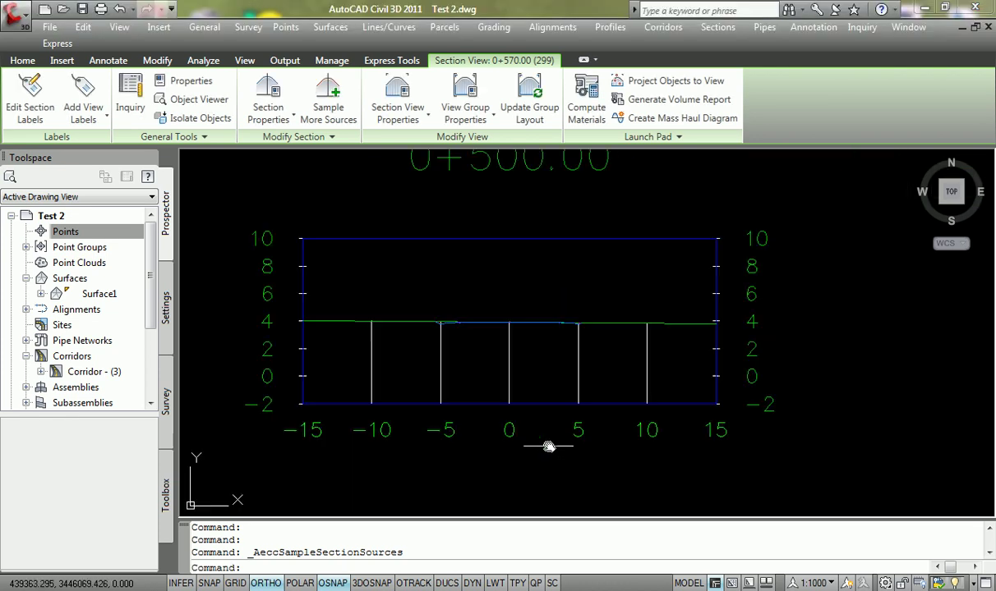
scroll(549, 338, "down", 2)
scroll(356, 371, "down", 4)
scroll(277, 366, "up", 8)
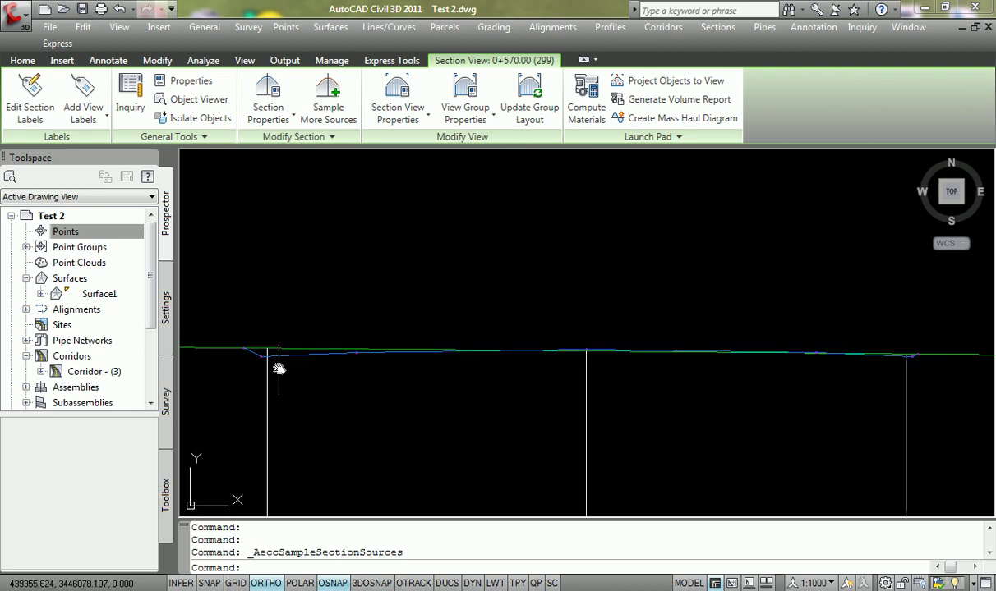
middle_click_drag(223, 335, 370, 357)
scroll(334, 344, "down", 2)
scroll(382, 352, "down", 4)
scroll(441, 349, "down", 2)
scroll(667, 383, "up", 1)
scroll(644, 343, "up", 5)
scroll(645, 343, "up", 3)
scroll(596, 296, "up", 1)
scroll(548, 283, "up", 1)
scroll(553, 296, "down", 1)
scroll(565, 307, "down", 6)
scroll(567, 305, "down", 1)
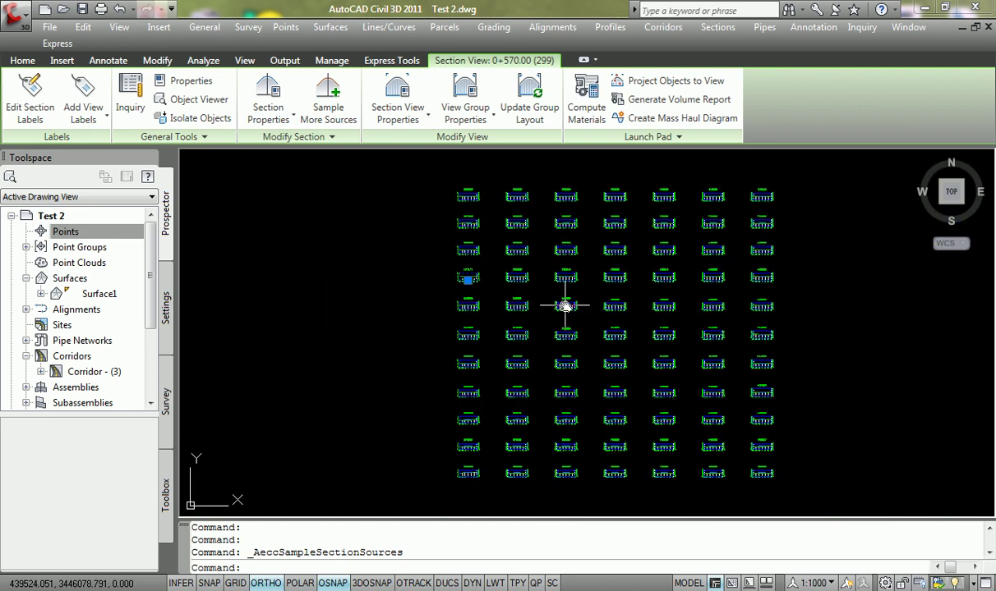
Step: Inspect the road section in a view further along the alignment, checking both daylight slopes down to the ground line
scroll(604, 221, "up", 3)
scroll(578, 277, "up", 6)
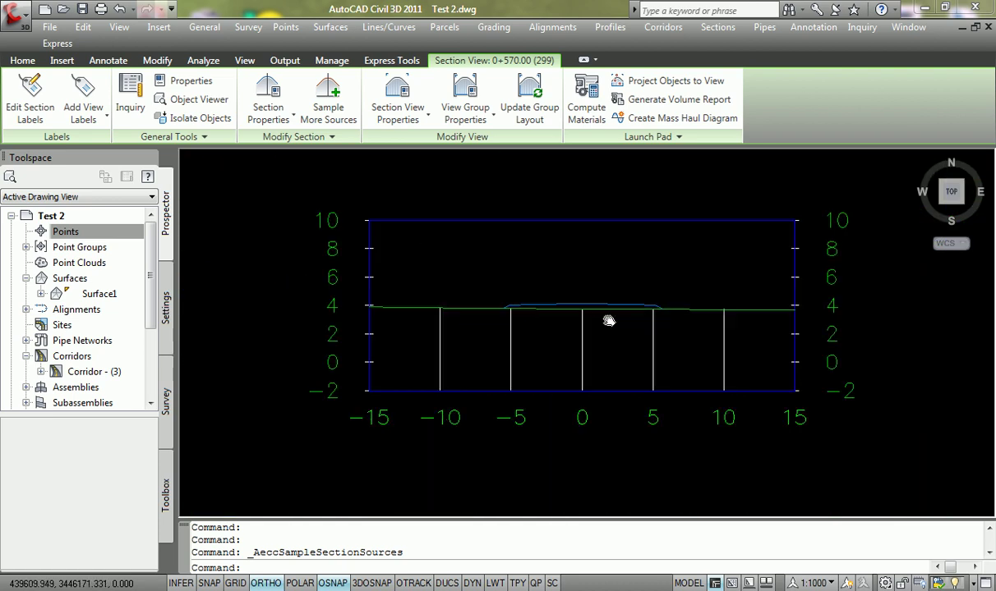
middle_click_drag(658, 301, 709, 290)
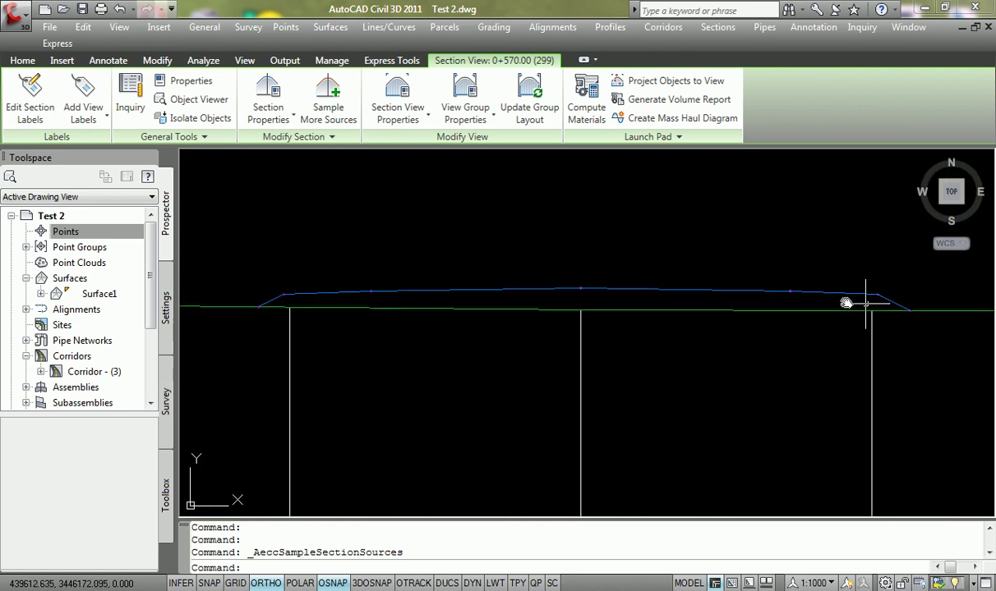
scroll(319, 305, "up", 2)
scroll(288, 304, "up", 3)
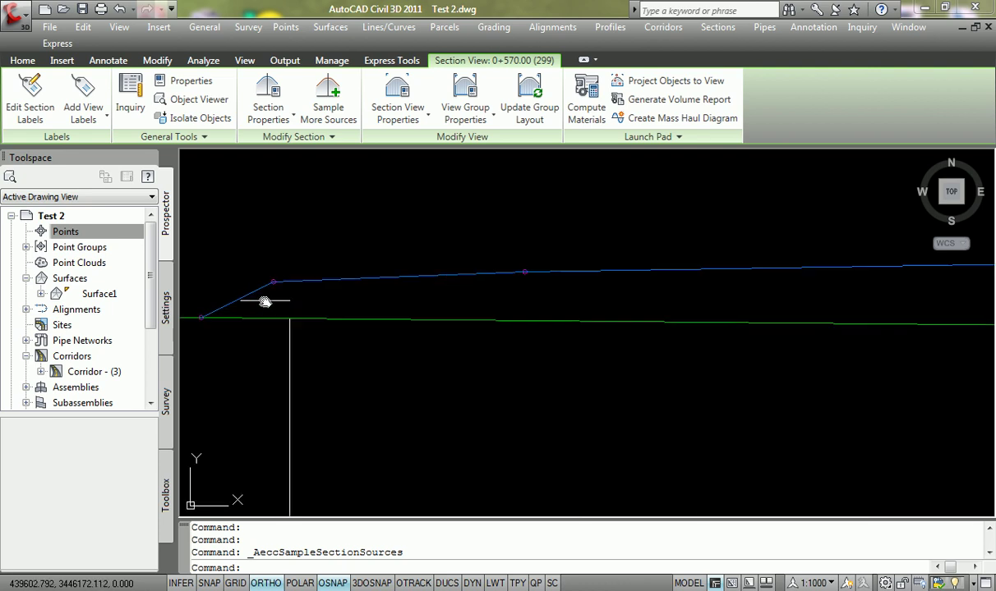
scroll(263, 291, "down", 2)
scroll(556, 327, "down", 2)
scroll(654, 305, "up", 2)
left_click(842, 341)
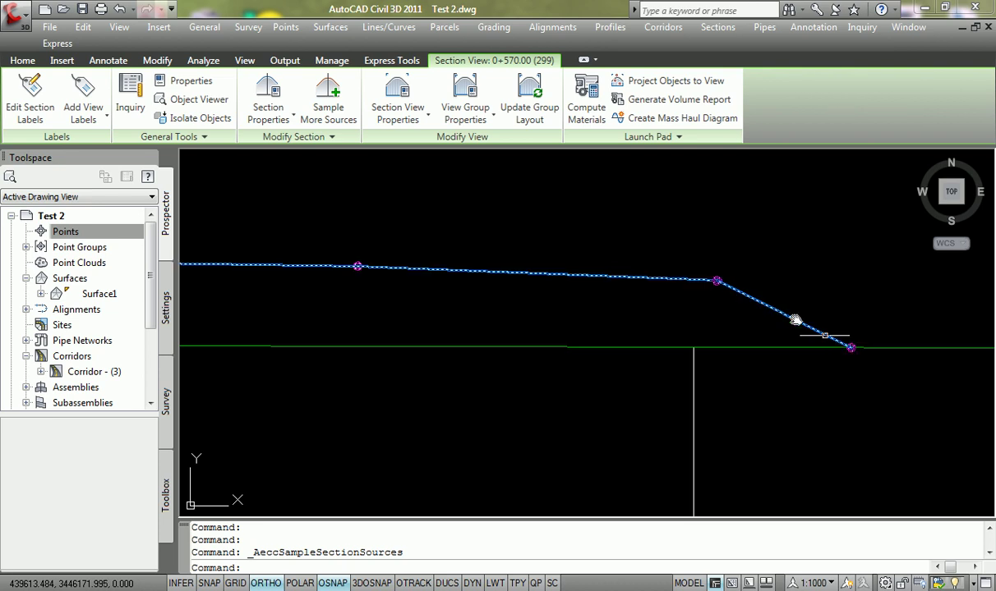
scroll(722, 280, "down", 5)
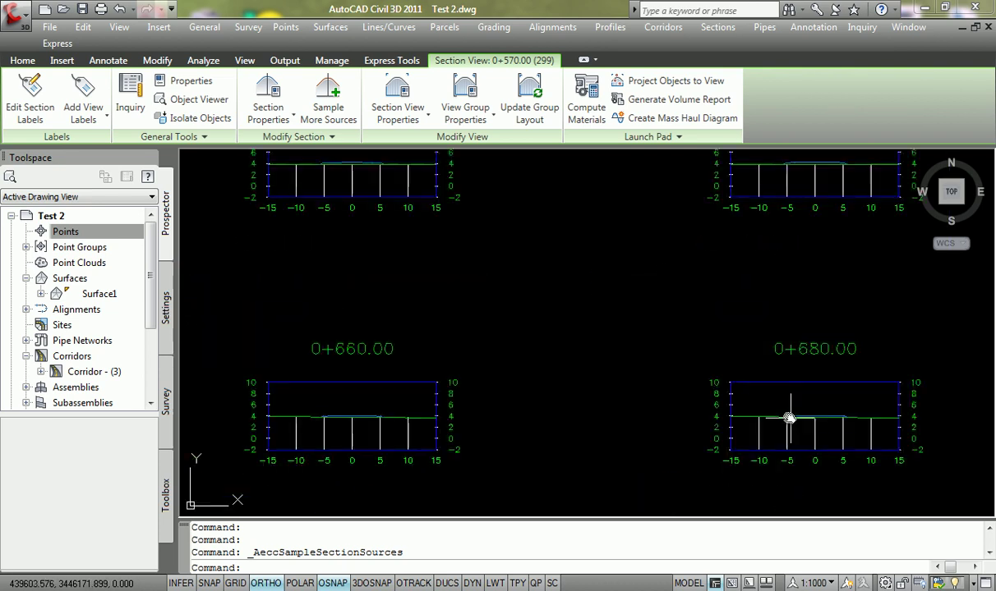